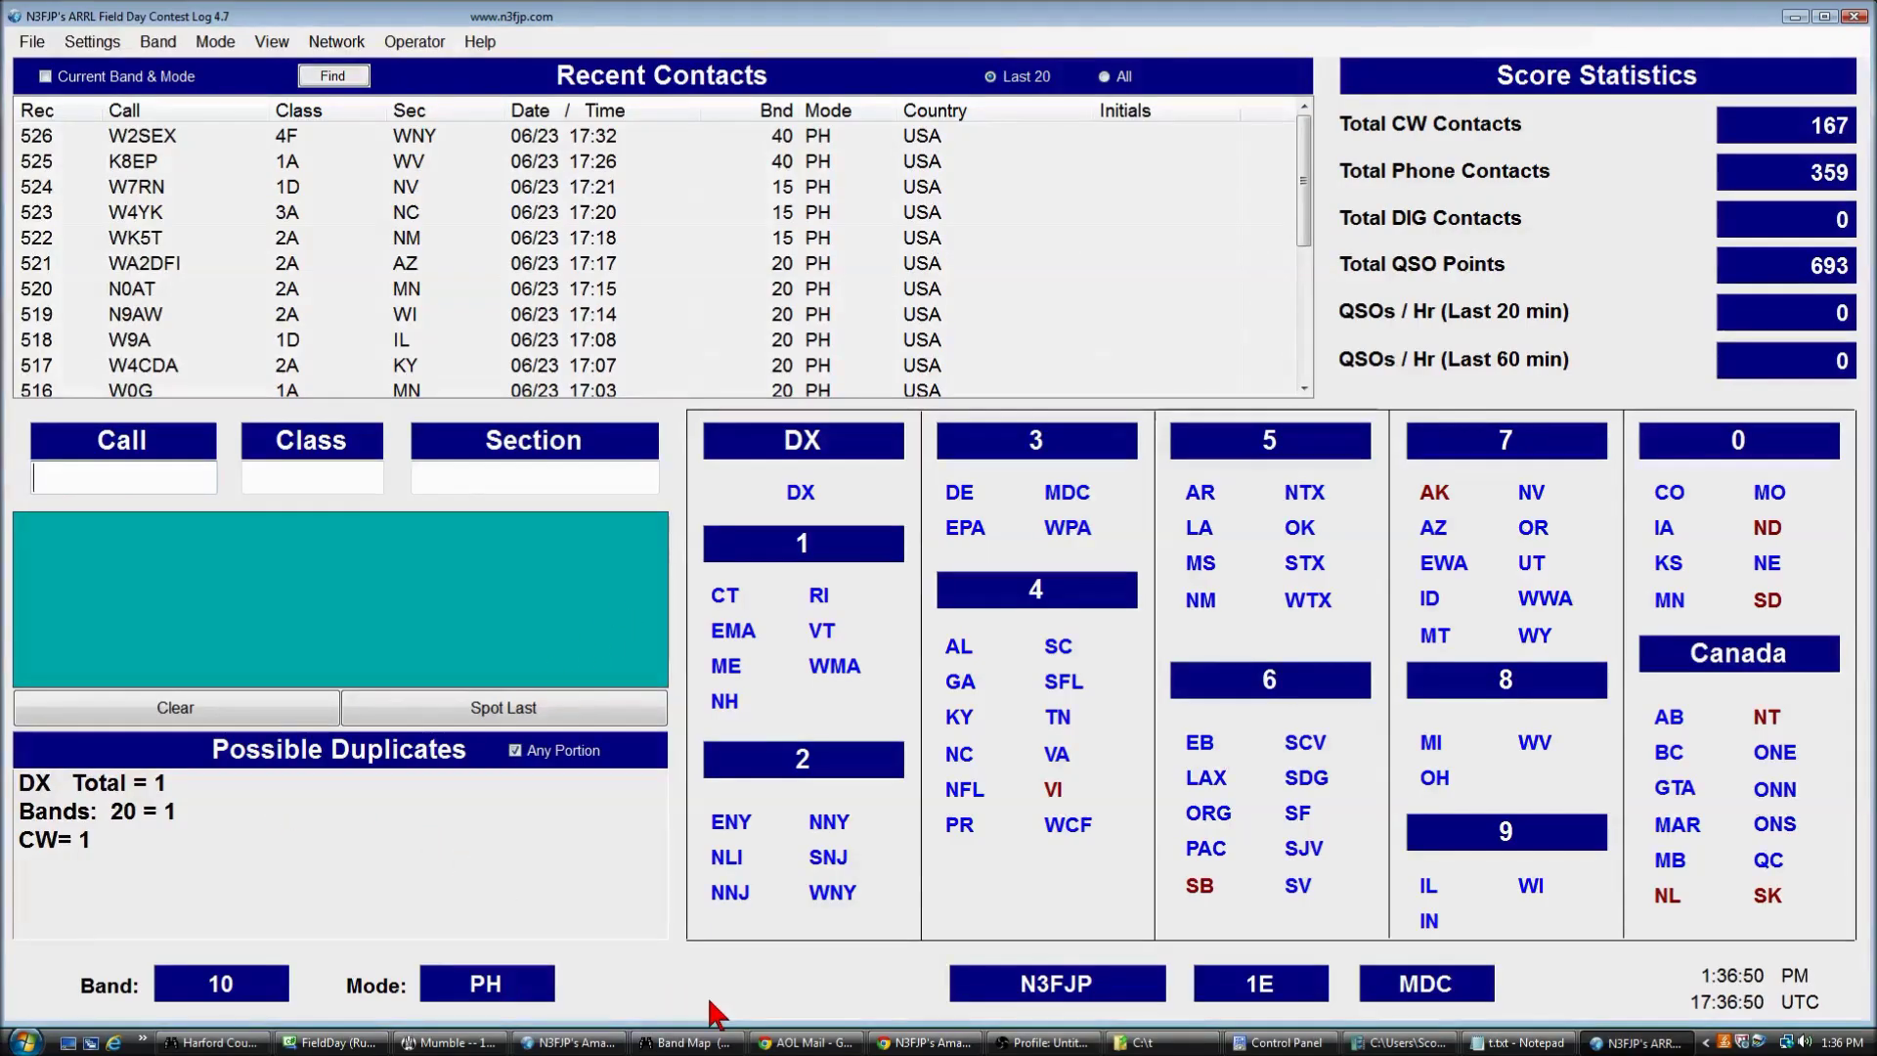
# - Log W1AW with class 3E and section CT
pyautogui.write('W1AW')
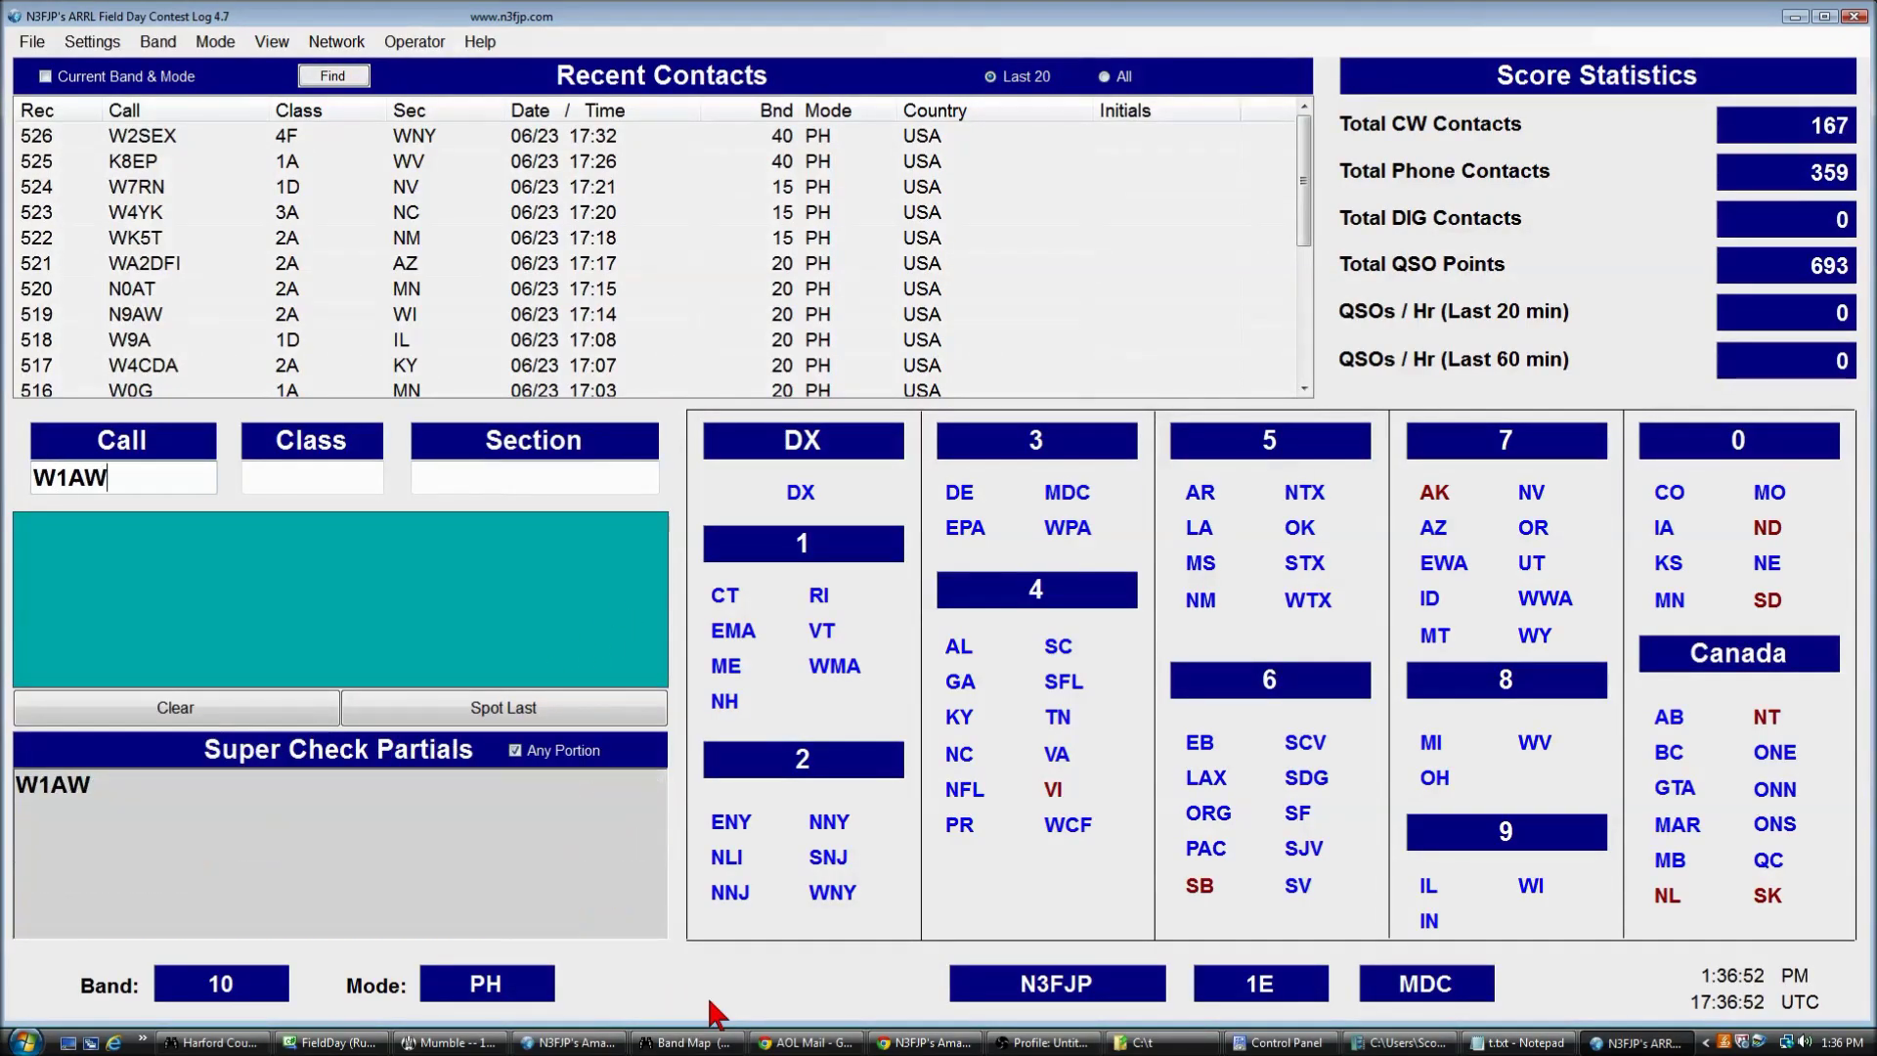
pyautogui.press('space')
pyautogui.write('3')
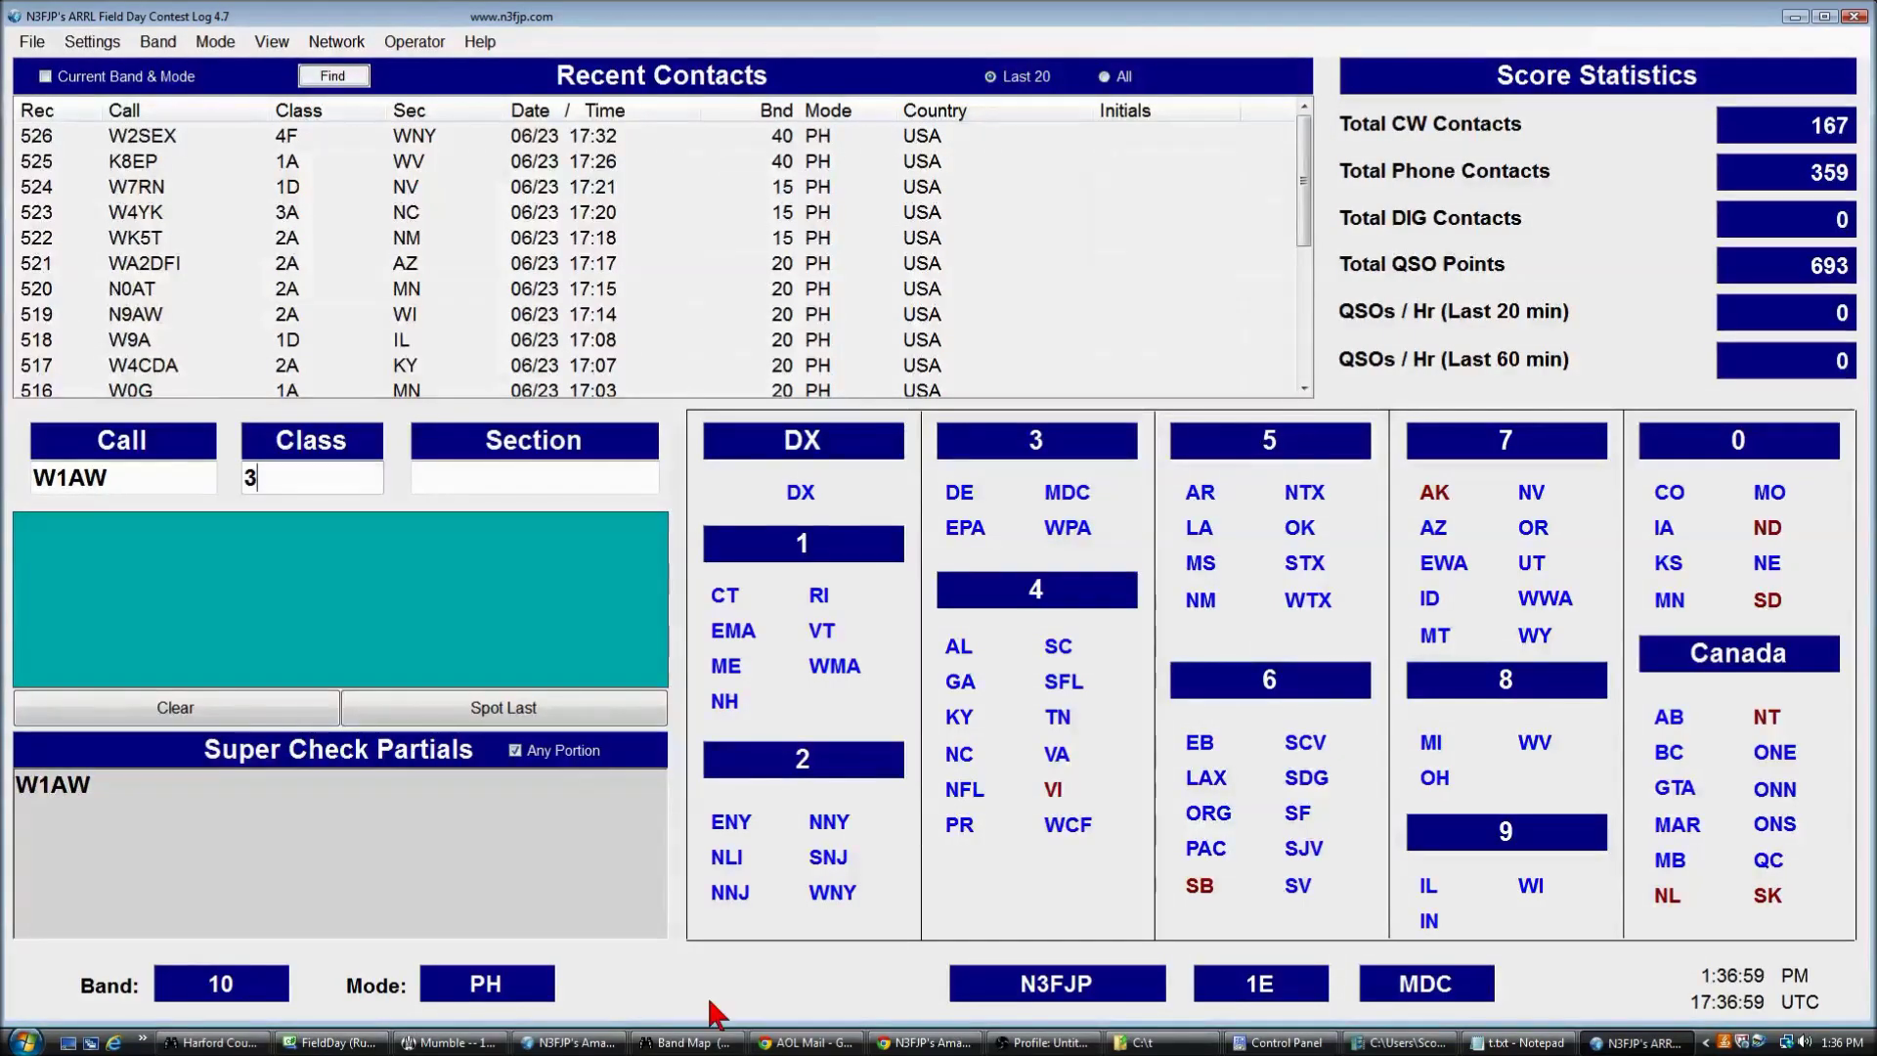
pyautogui.write('E')
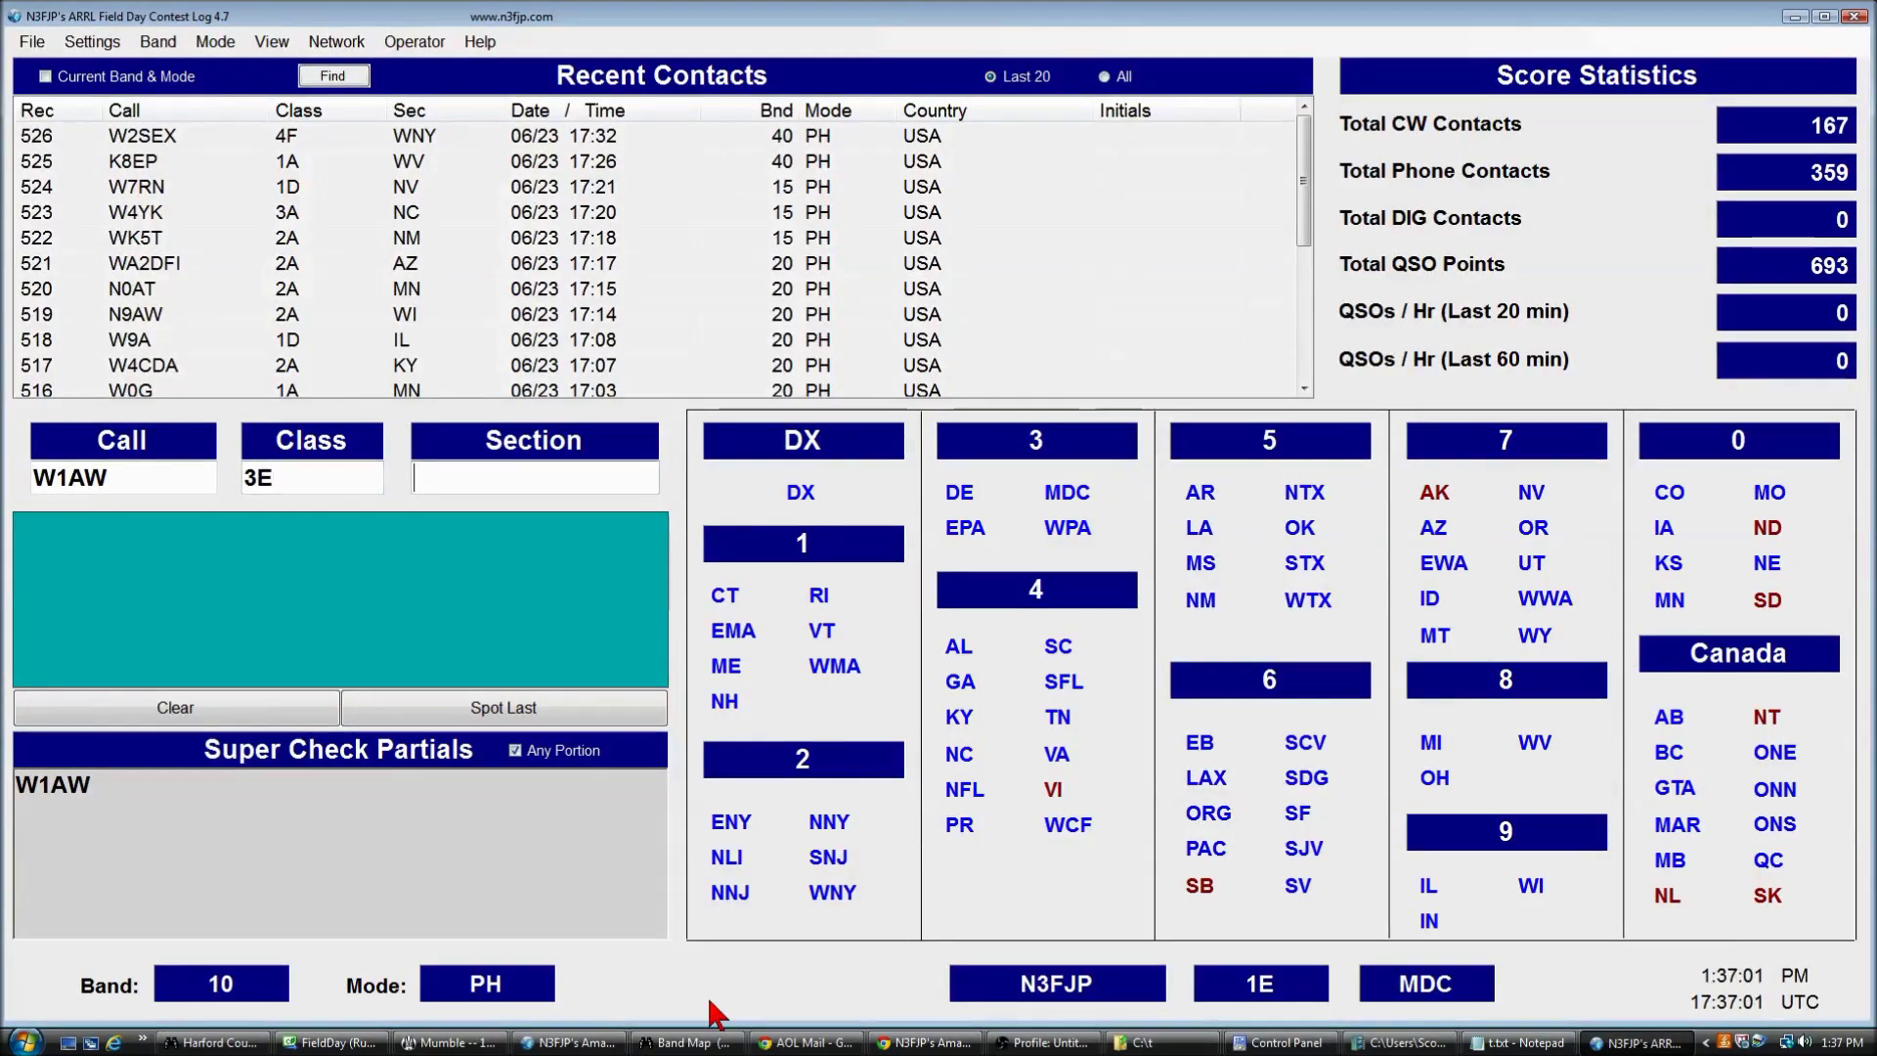
pyautogui.press('space')
pyautogui.write('CT')
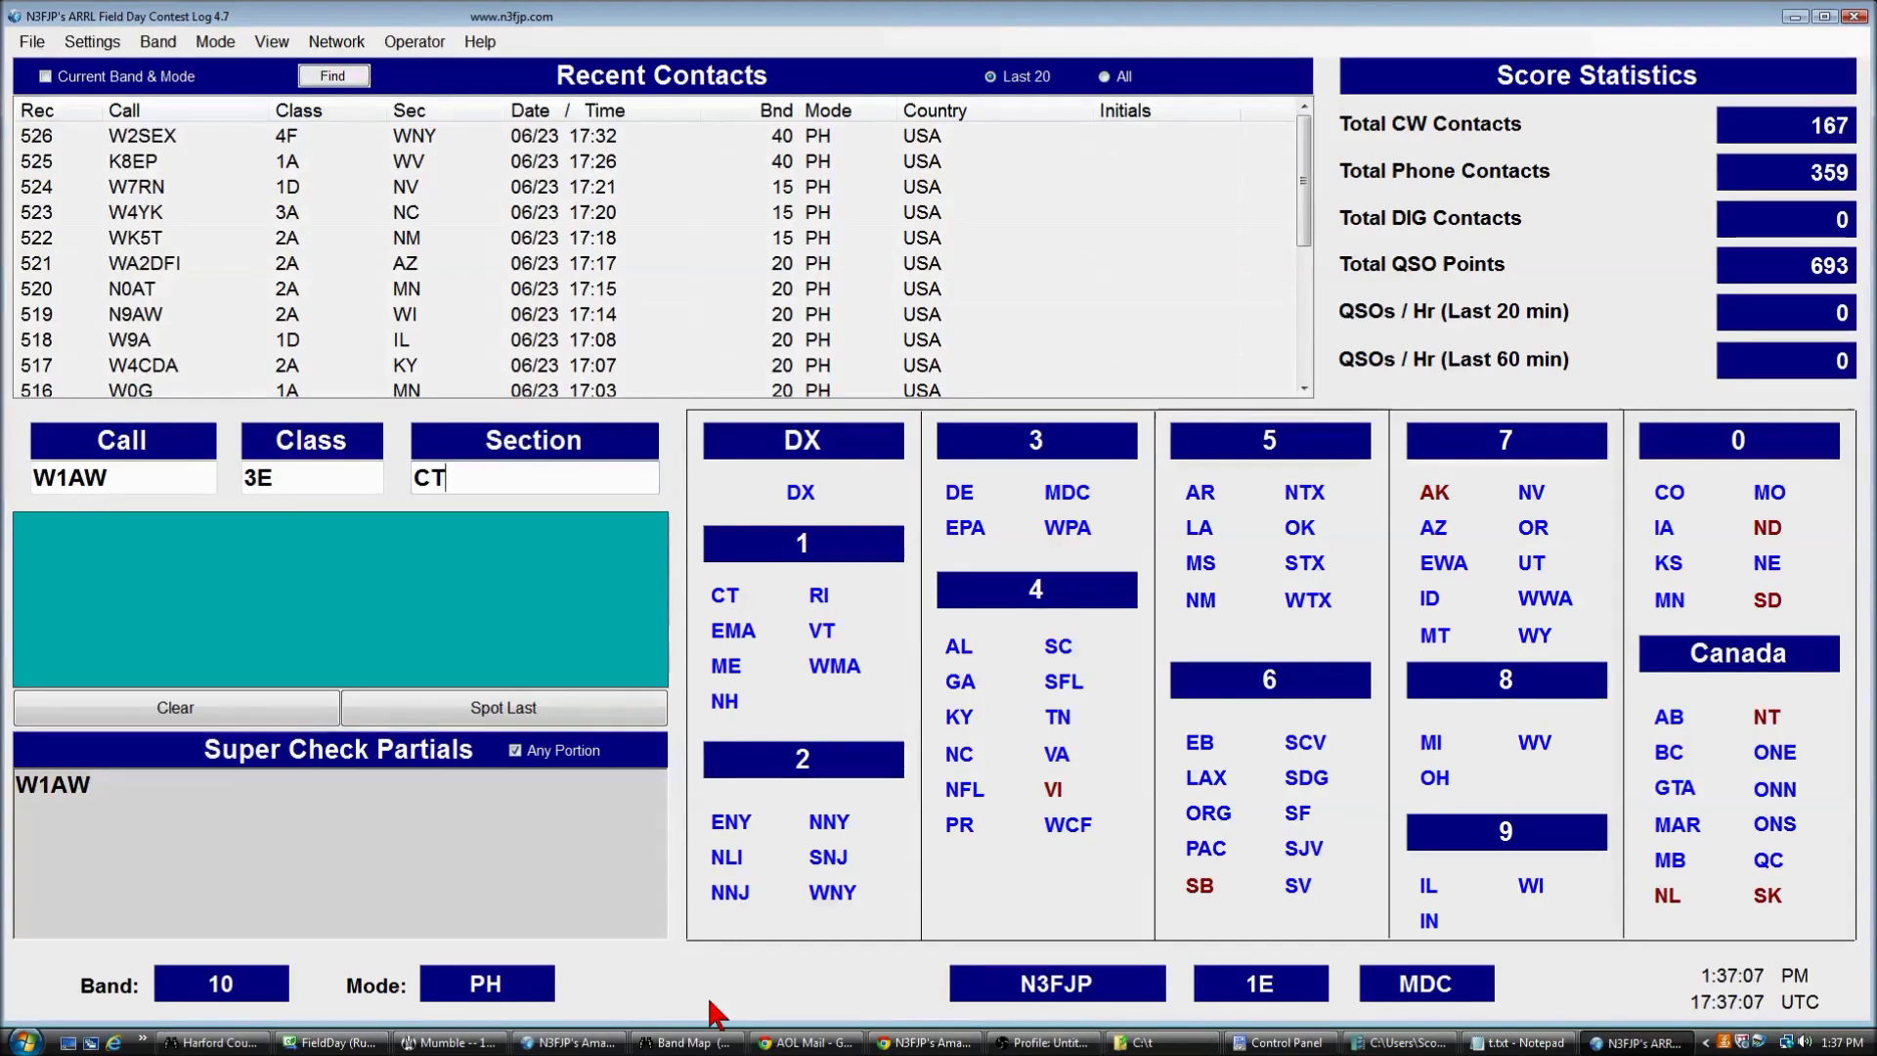
pyautogui.press('Return')
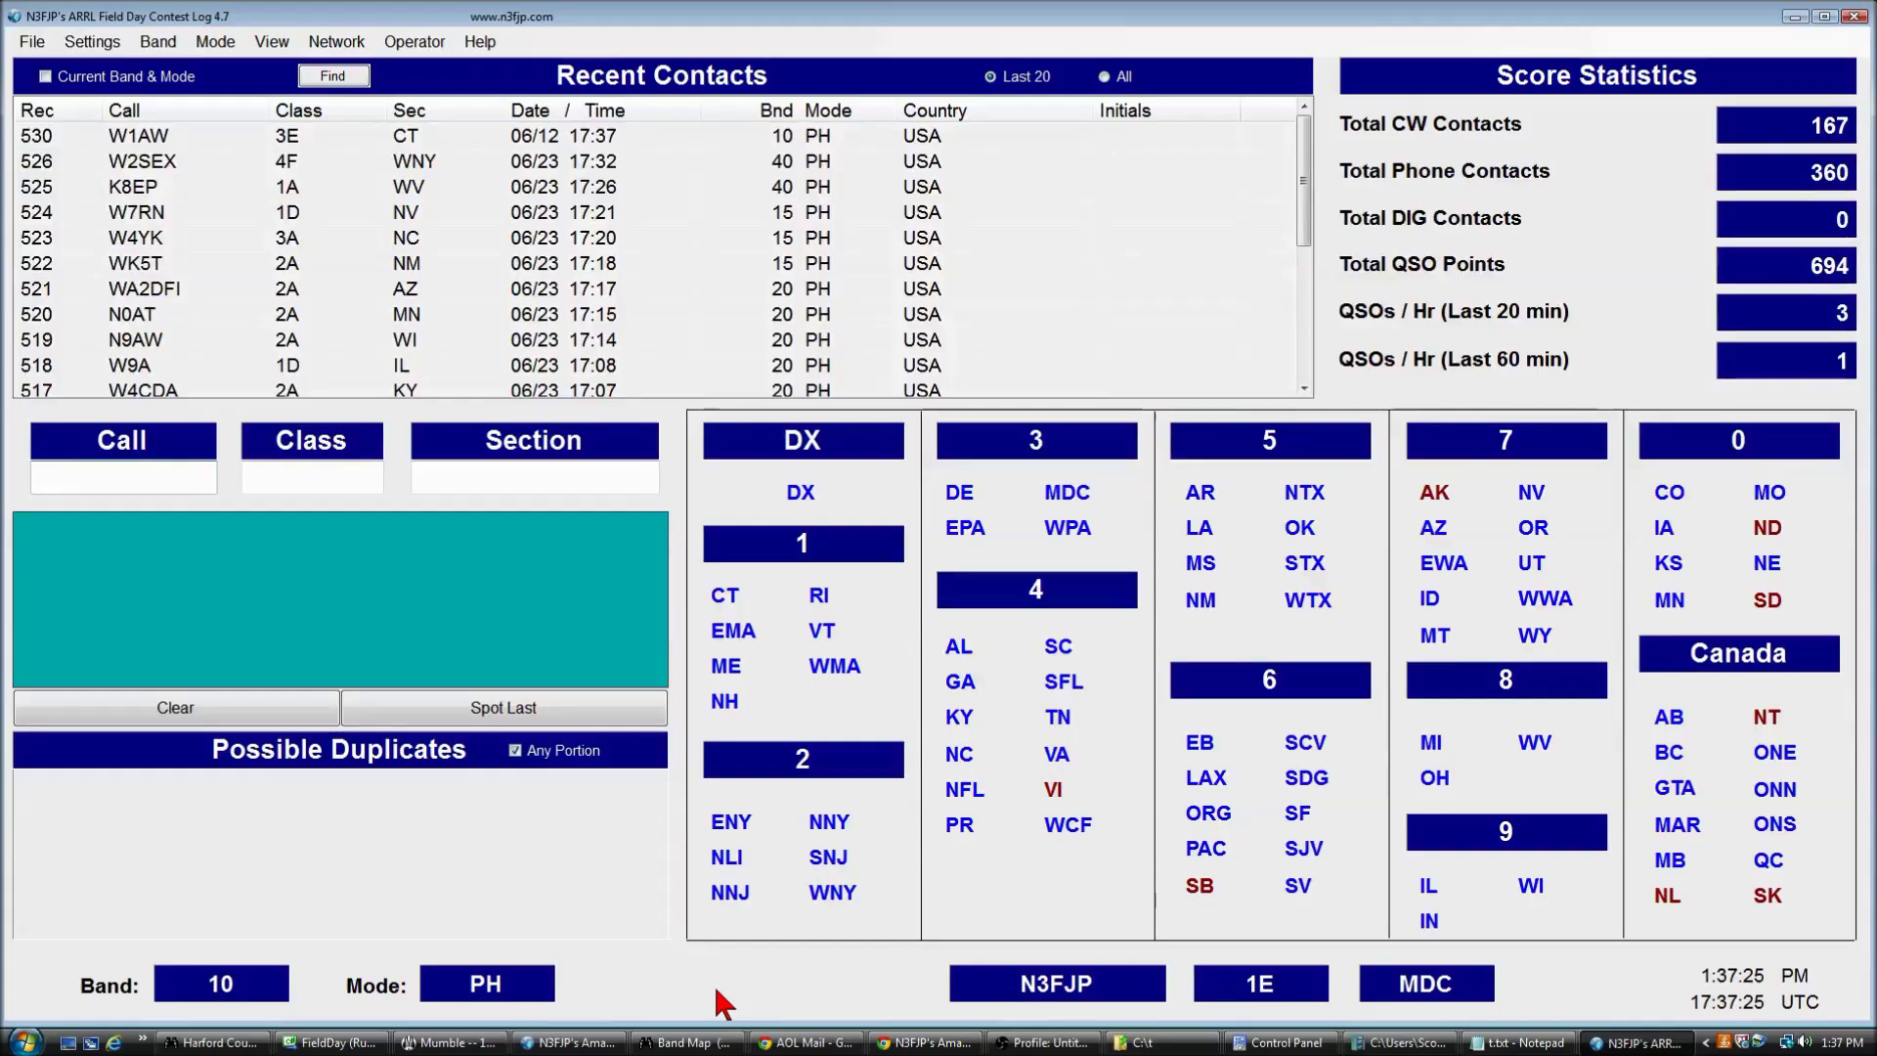
pyautogui.press('Tab')
pyautogui.press('Tab')
pyautogui.press('Tab')
pyautogui.press('Tab')
pyautogui.press('Tab')
pyautogui.press('Tab')
pyautogui.write('KA3')
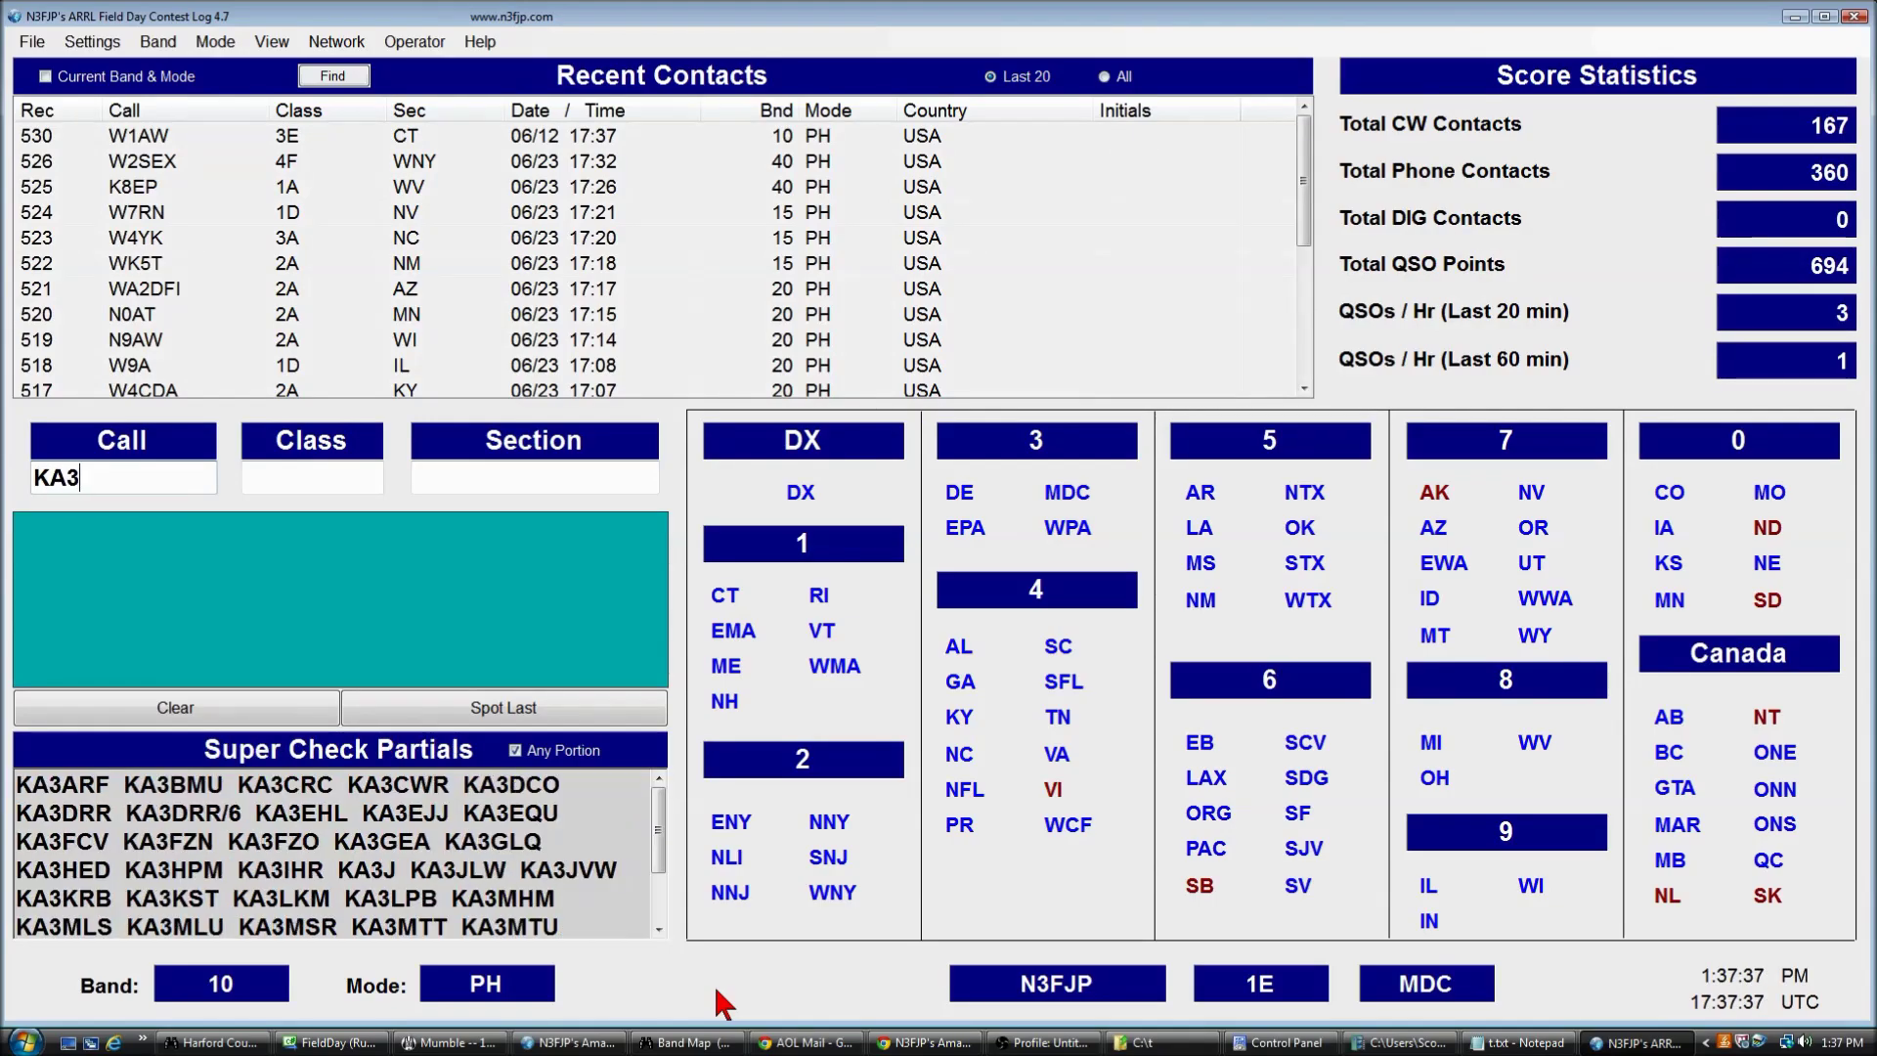
pyautogui.write('SEQ')
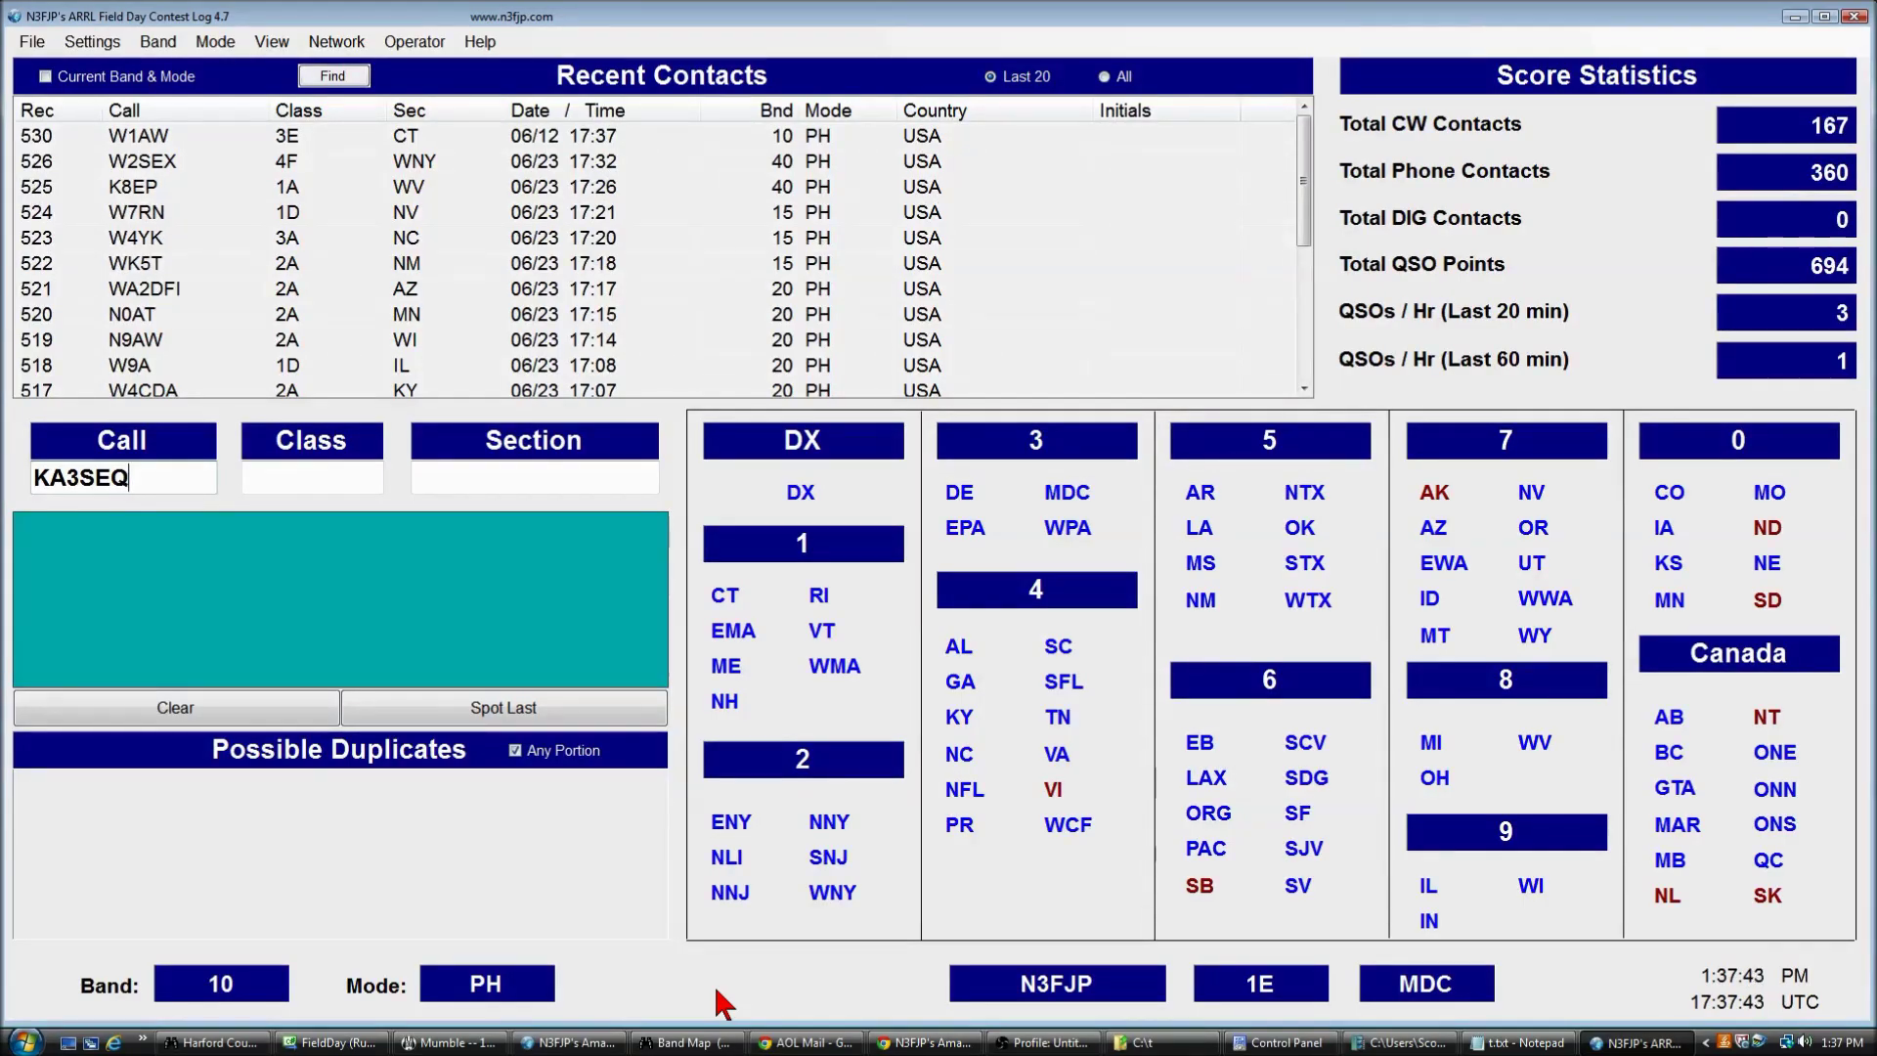
pyautogui.press('Tab')
pyautogui.write('1D')
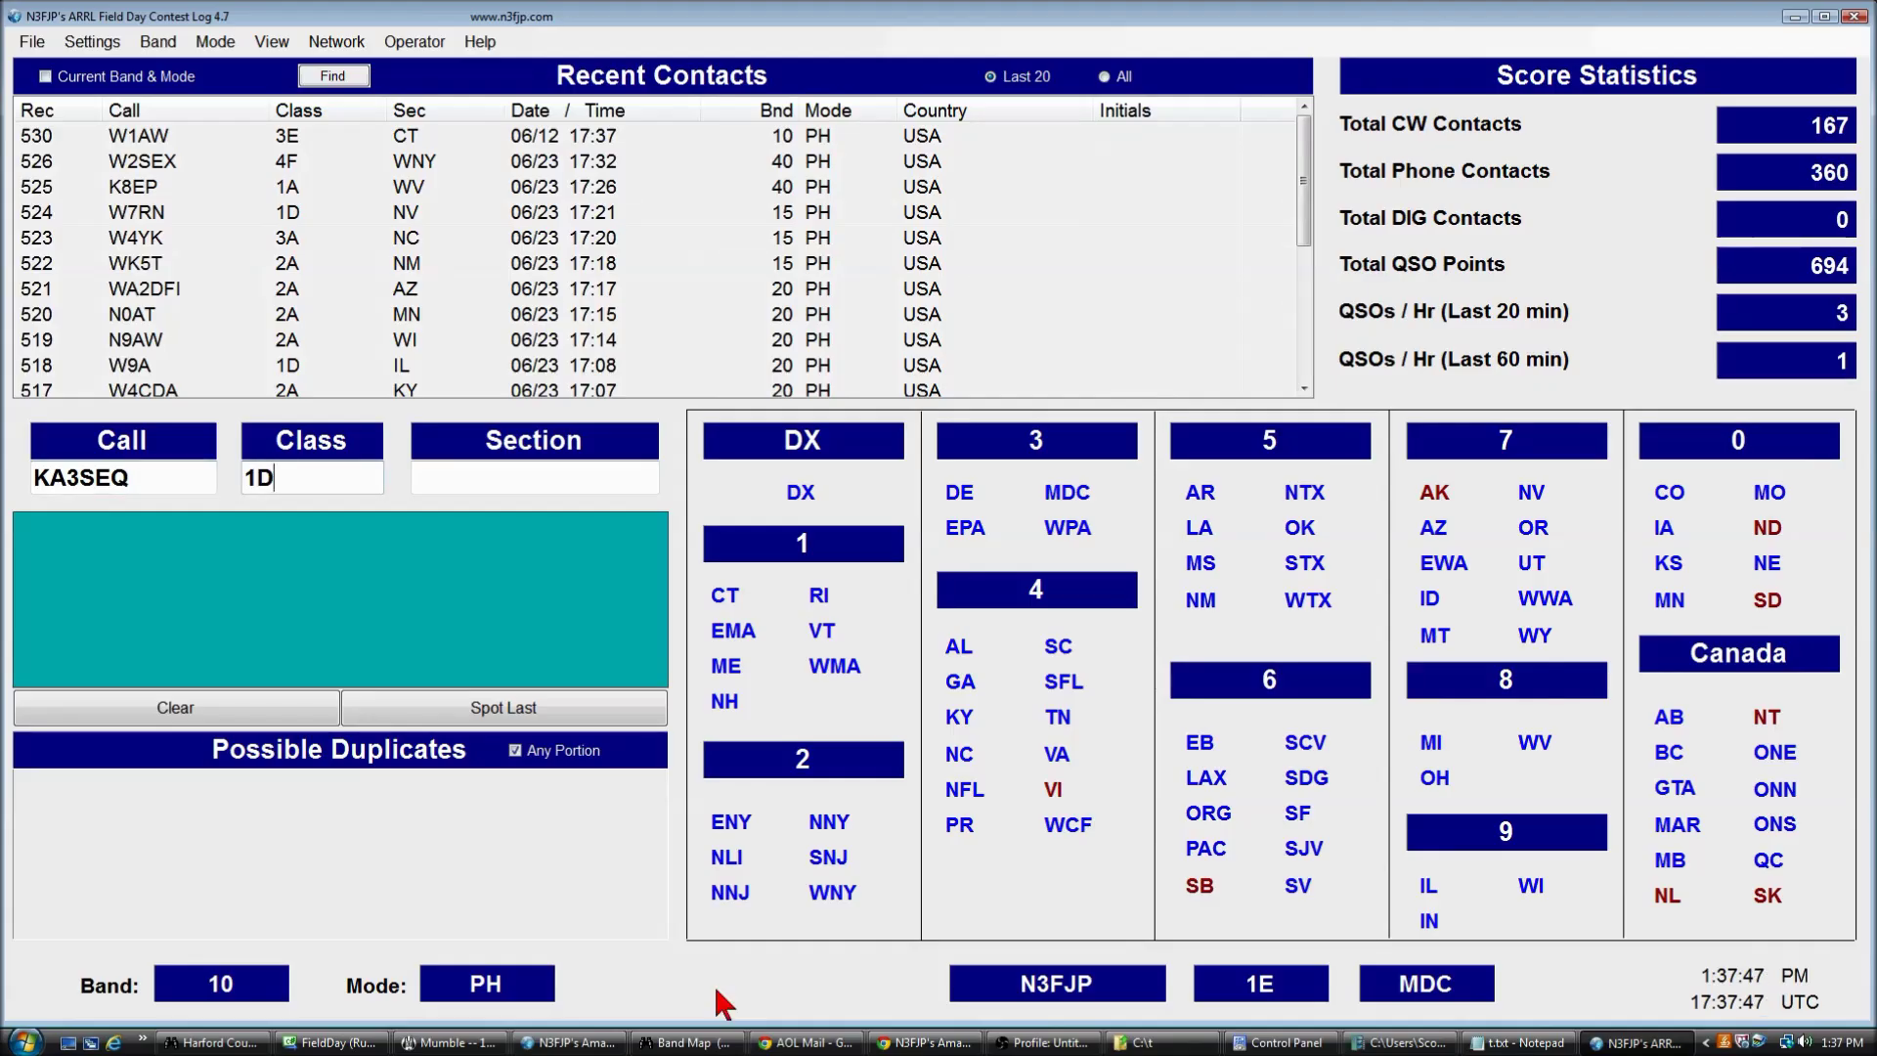
pyautogui.press('Tab')
pyautogui.write('MDC')
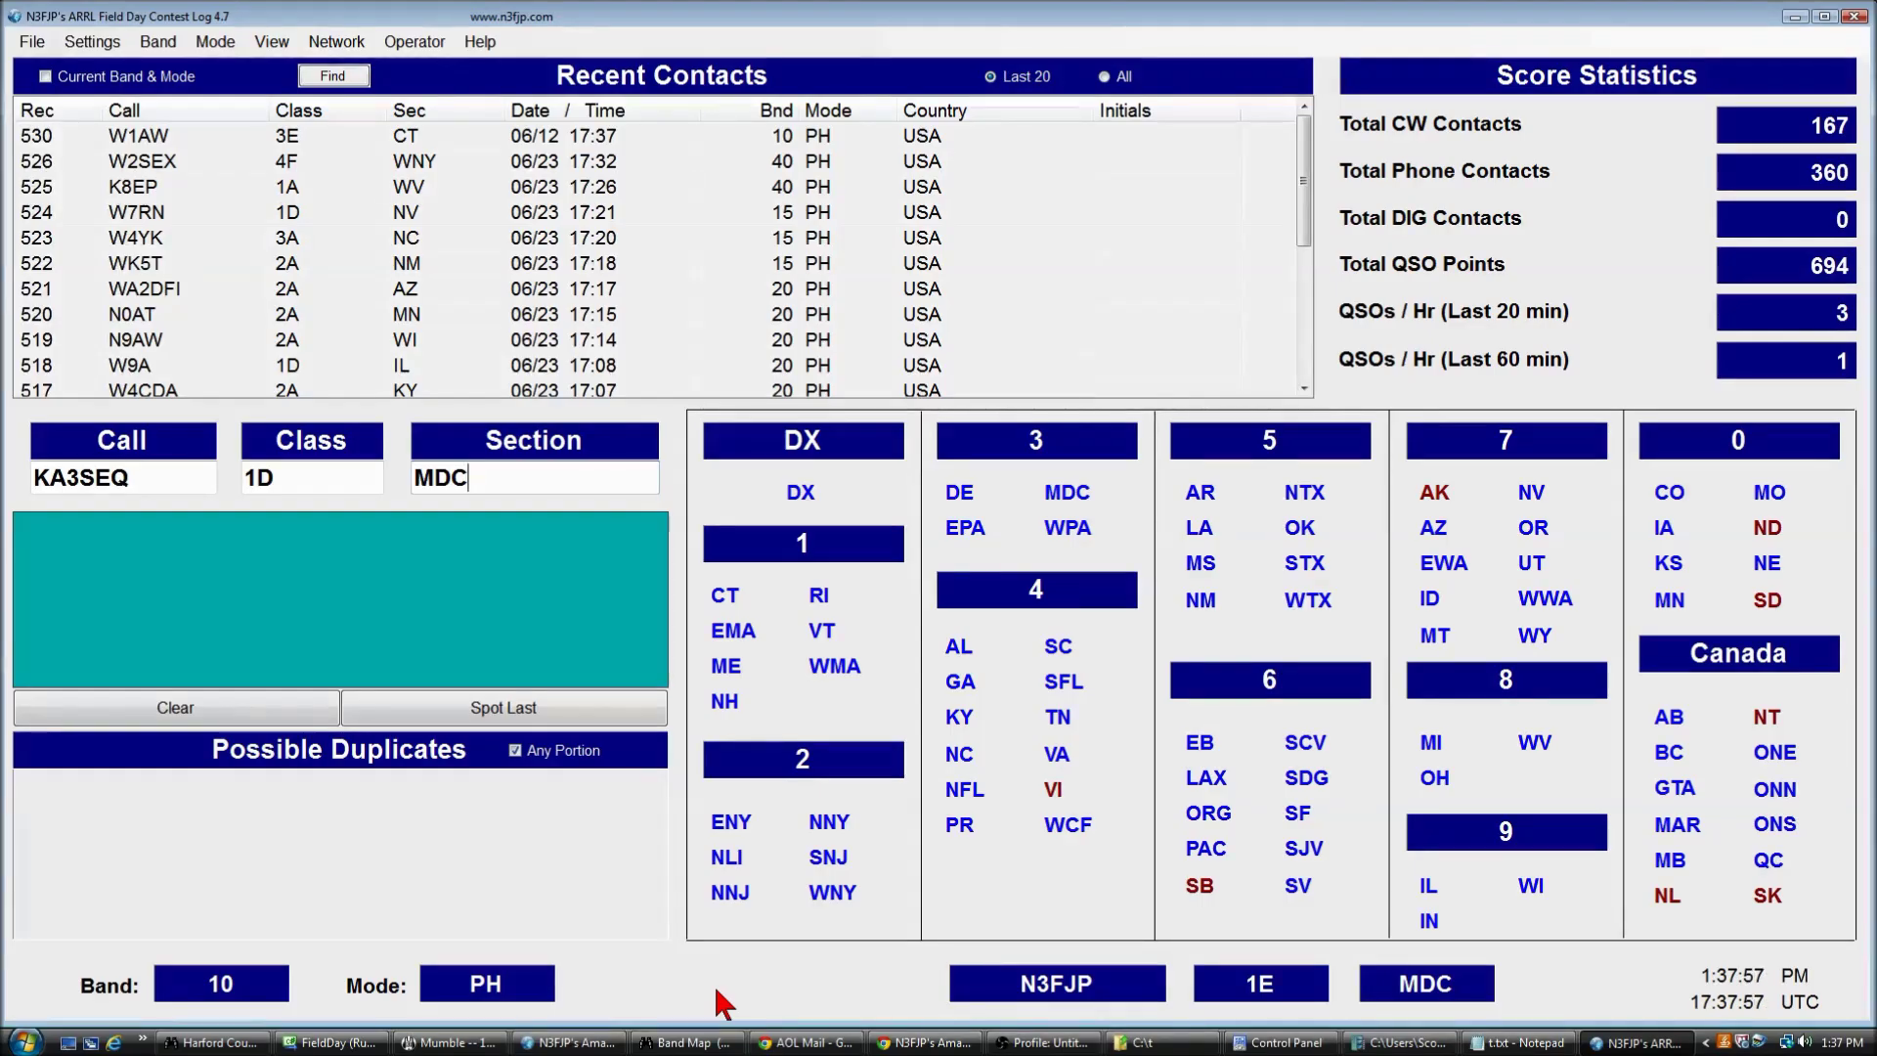
pyautogui.press('Return')
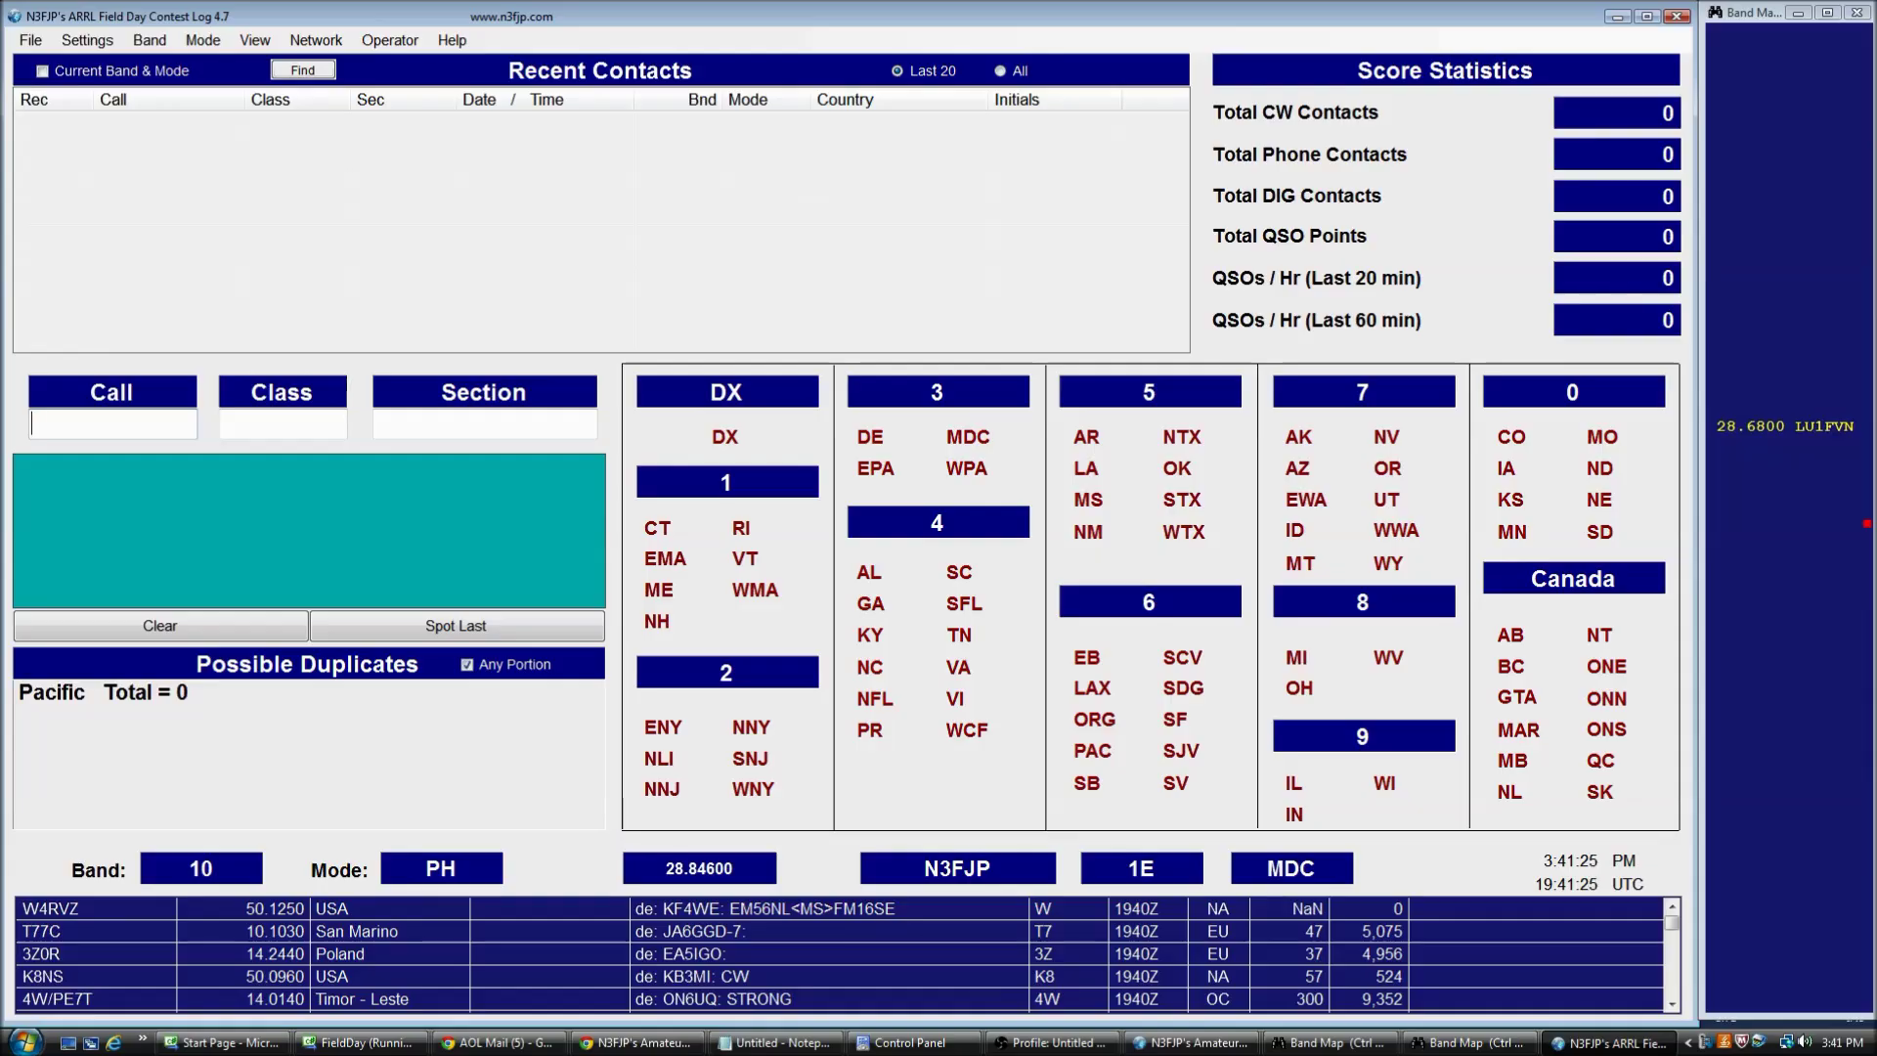
# - Log KA3YJM with class 1D and section MDC, a new section
pyautogui.write('KA3')
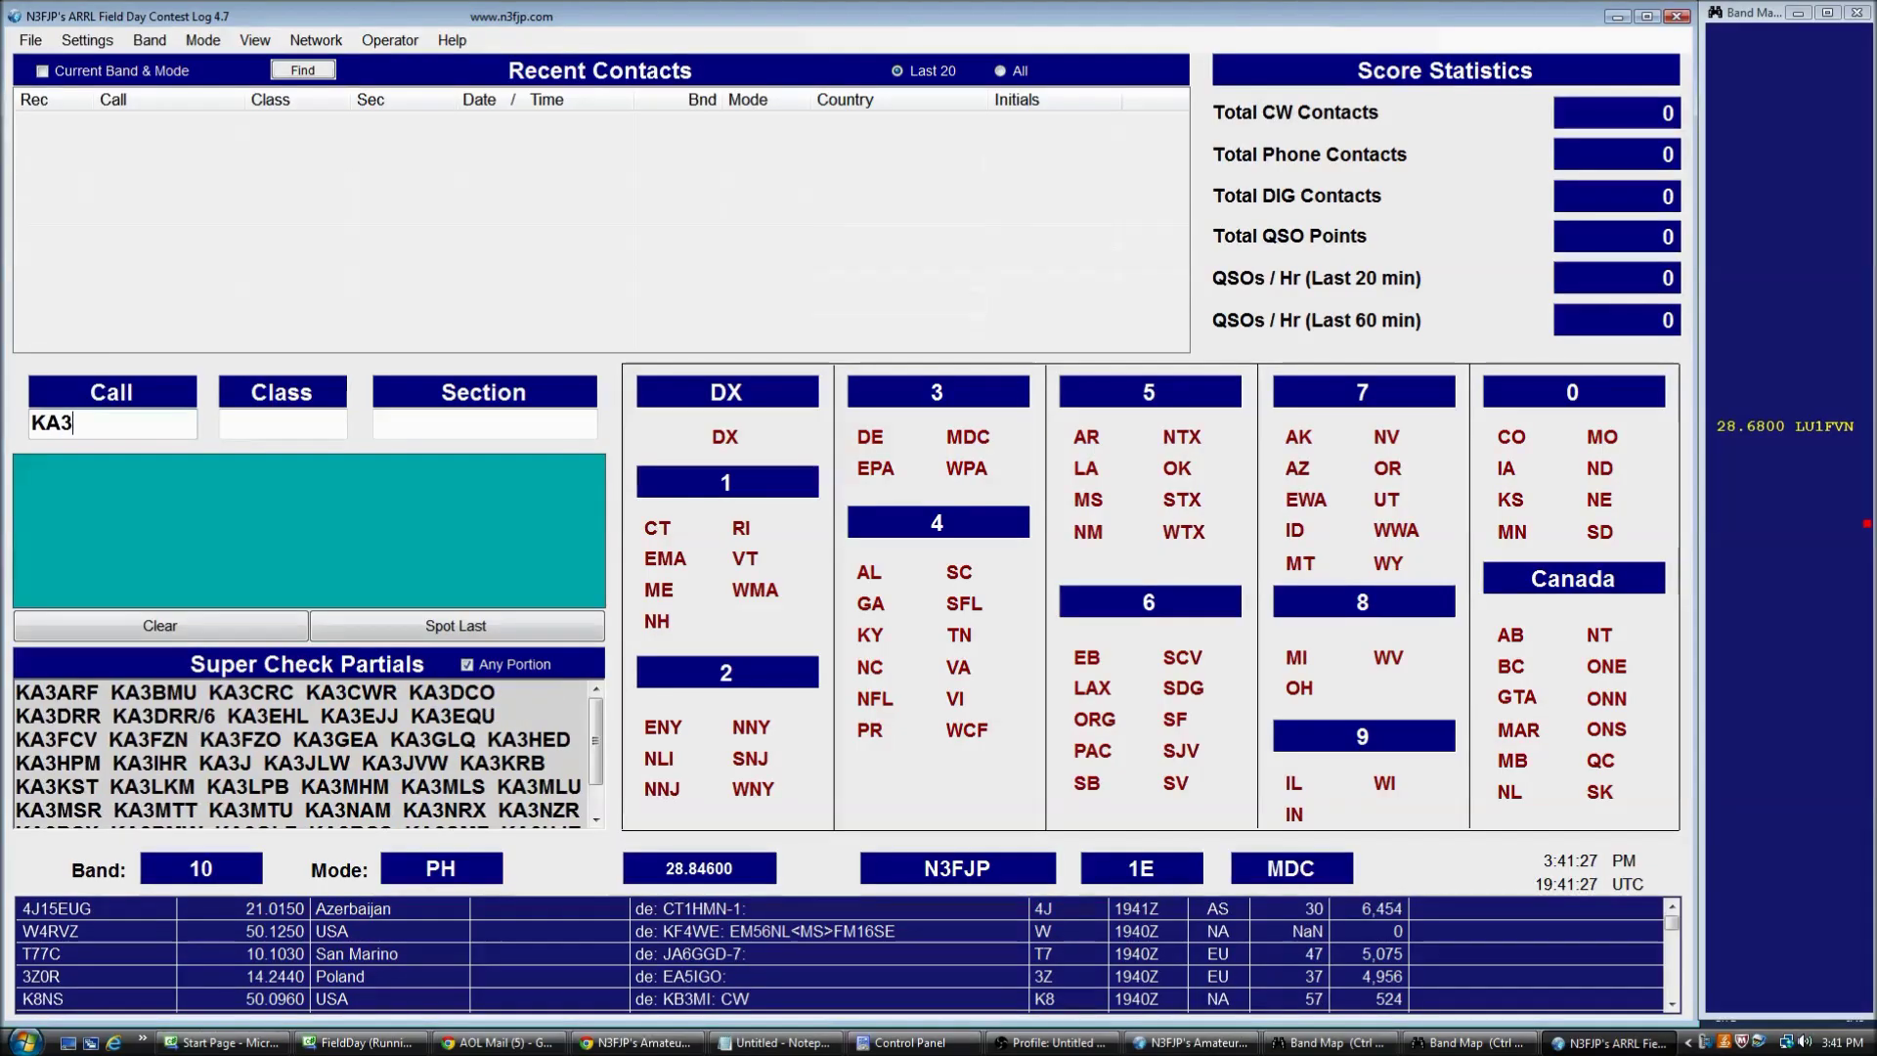
pyautogui.write('YJM')
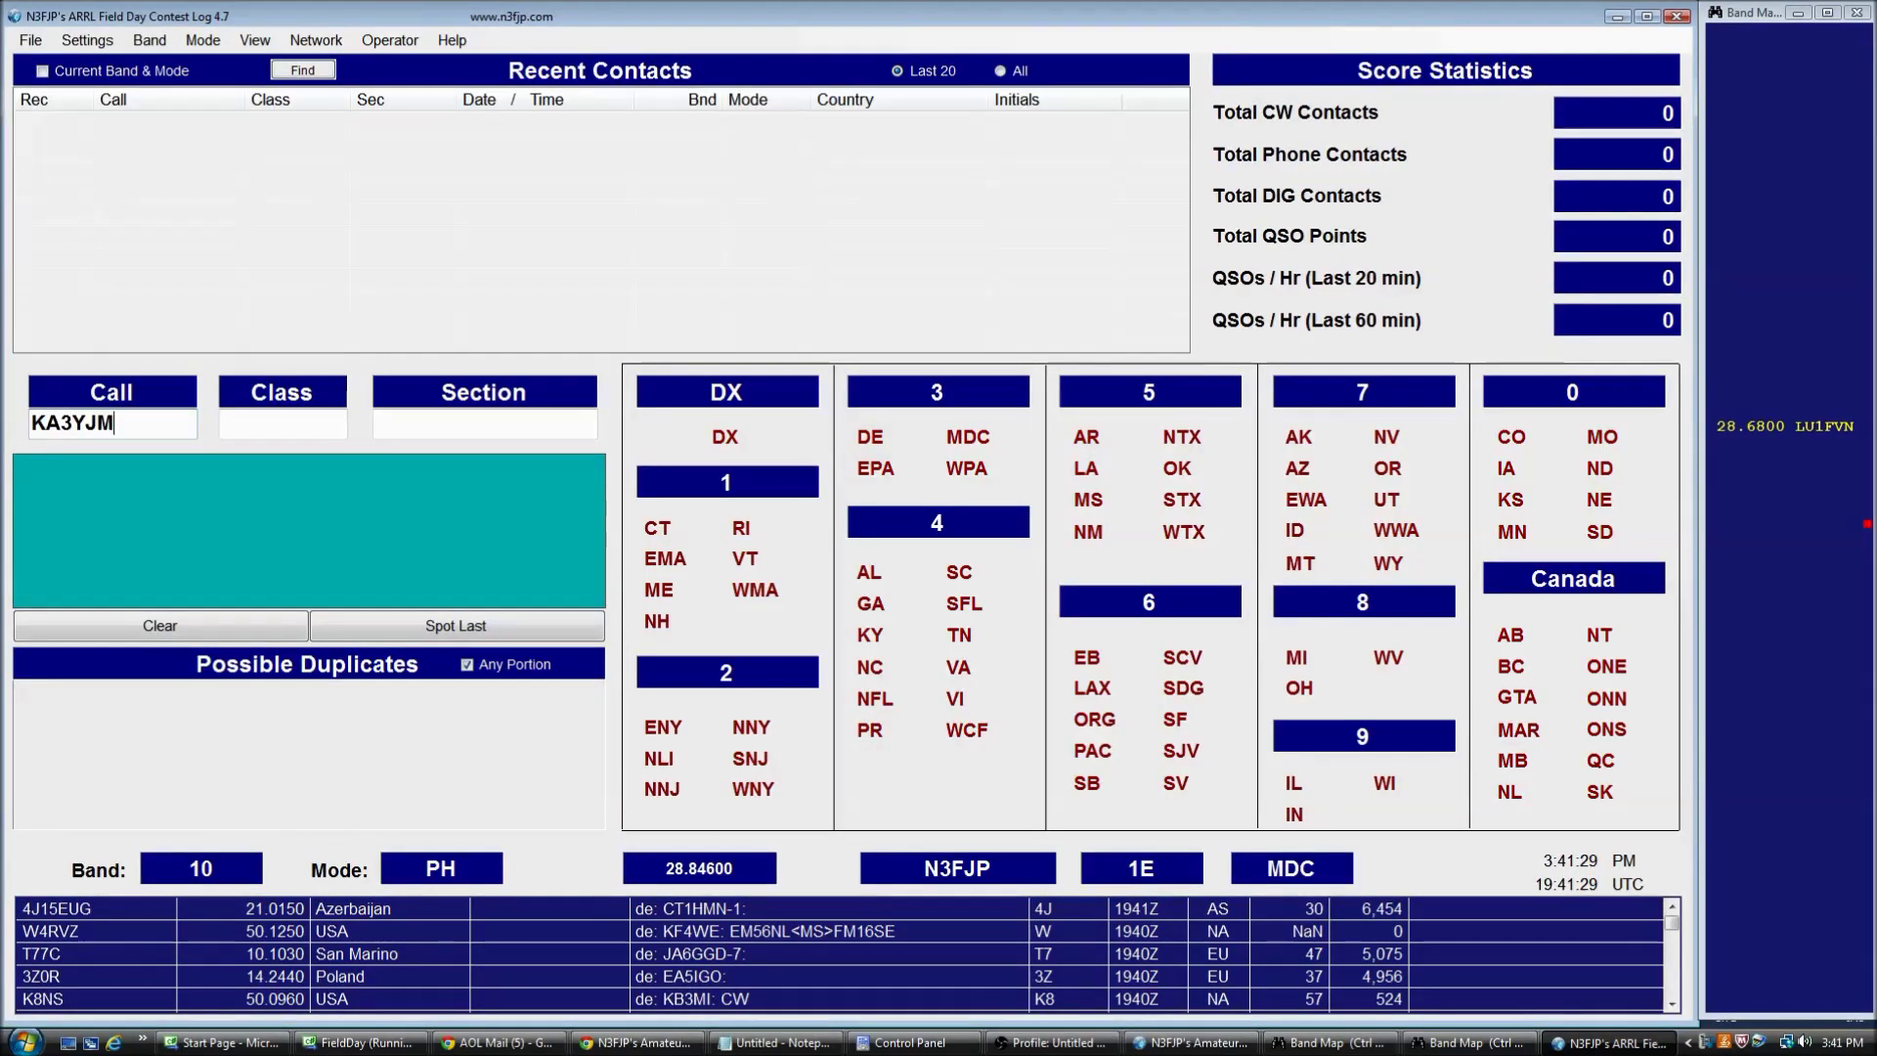
pyautogui.press('Tab')
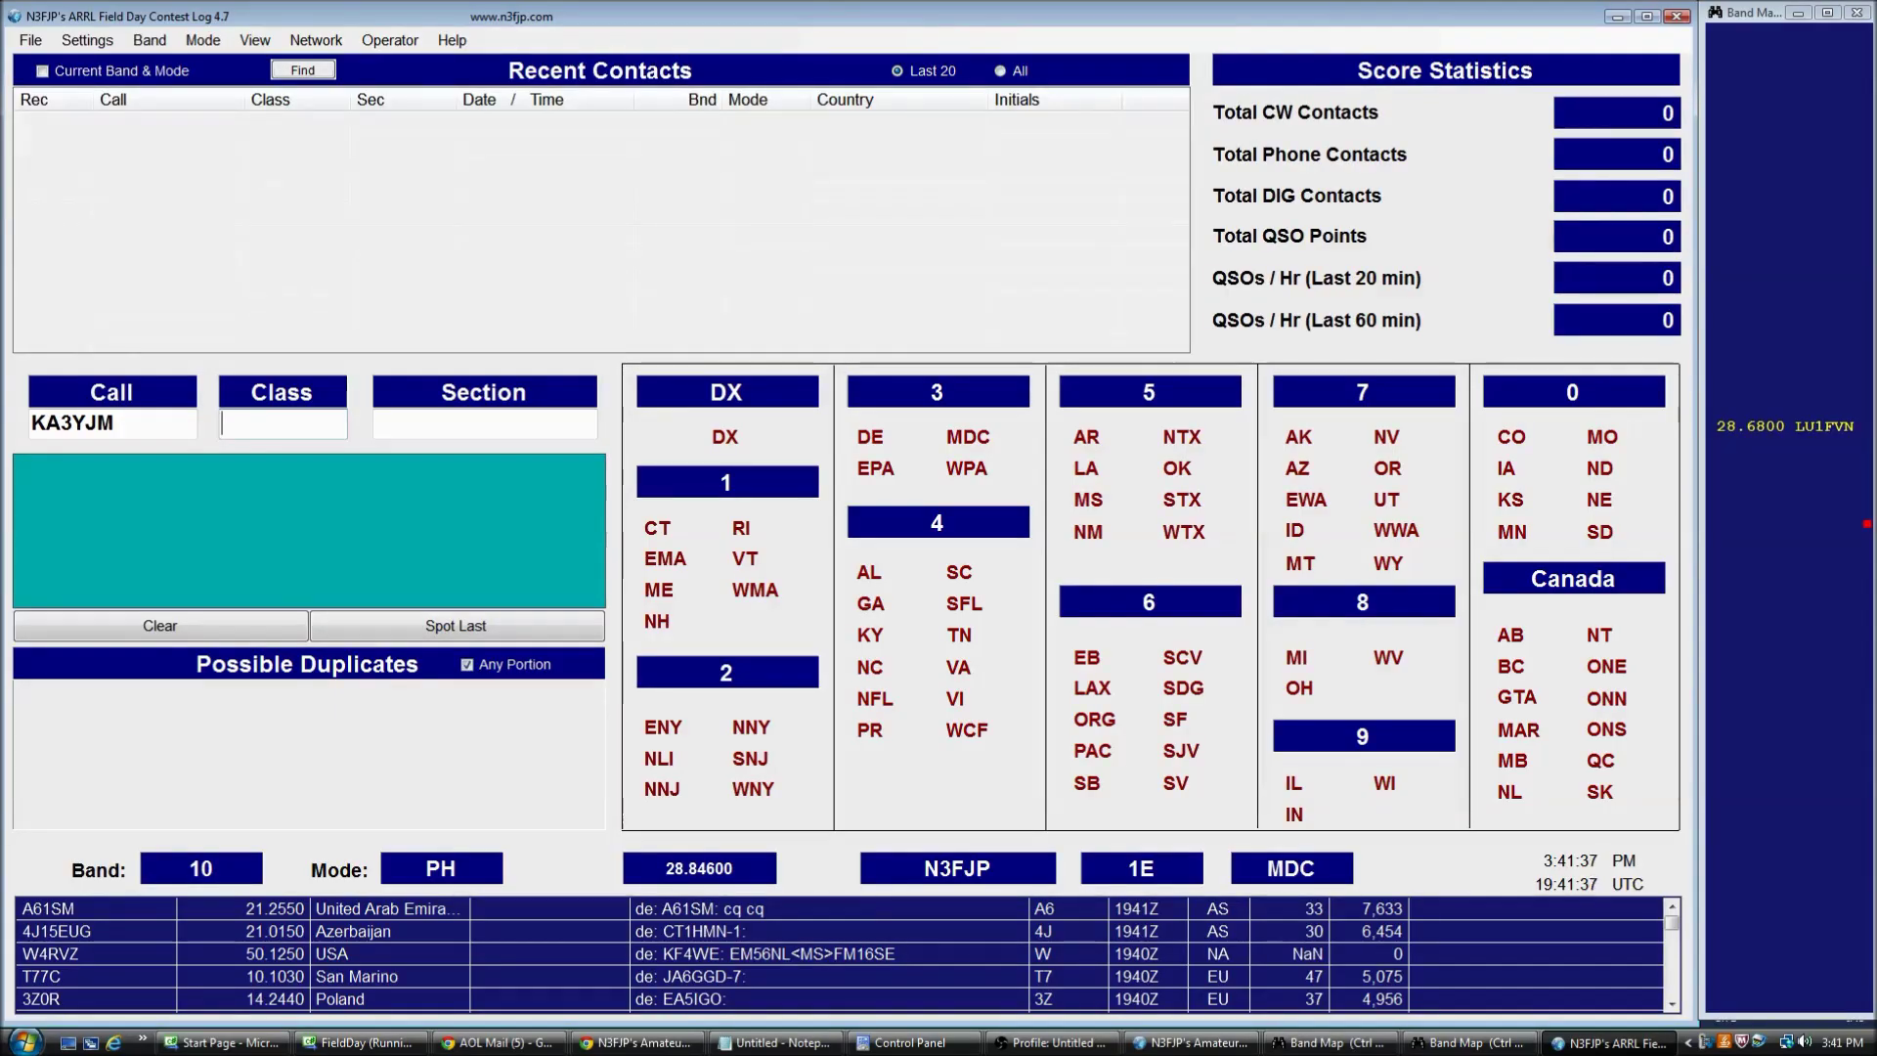
pyautogui.write('D')
pyautogui.press('Tab')
pyautogui.write('MDC')
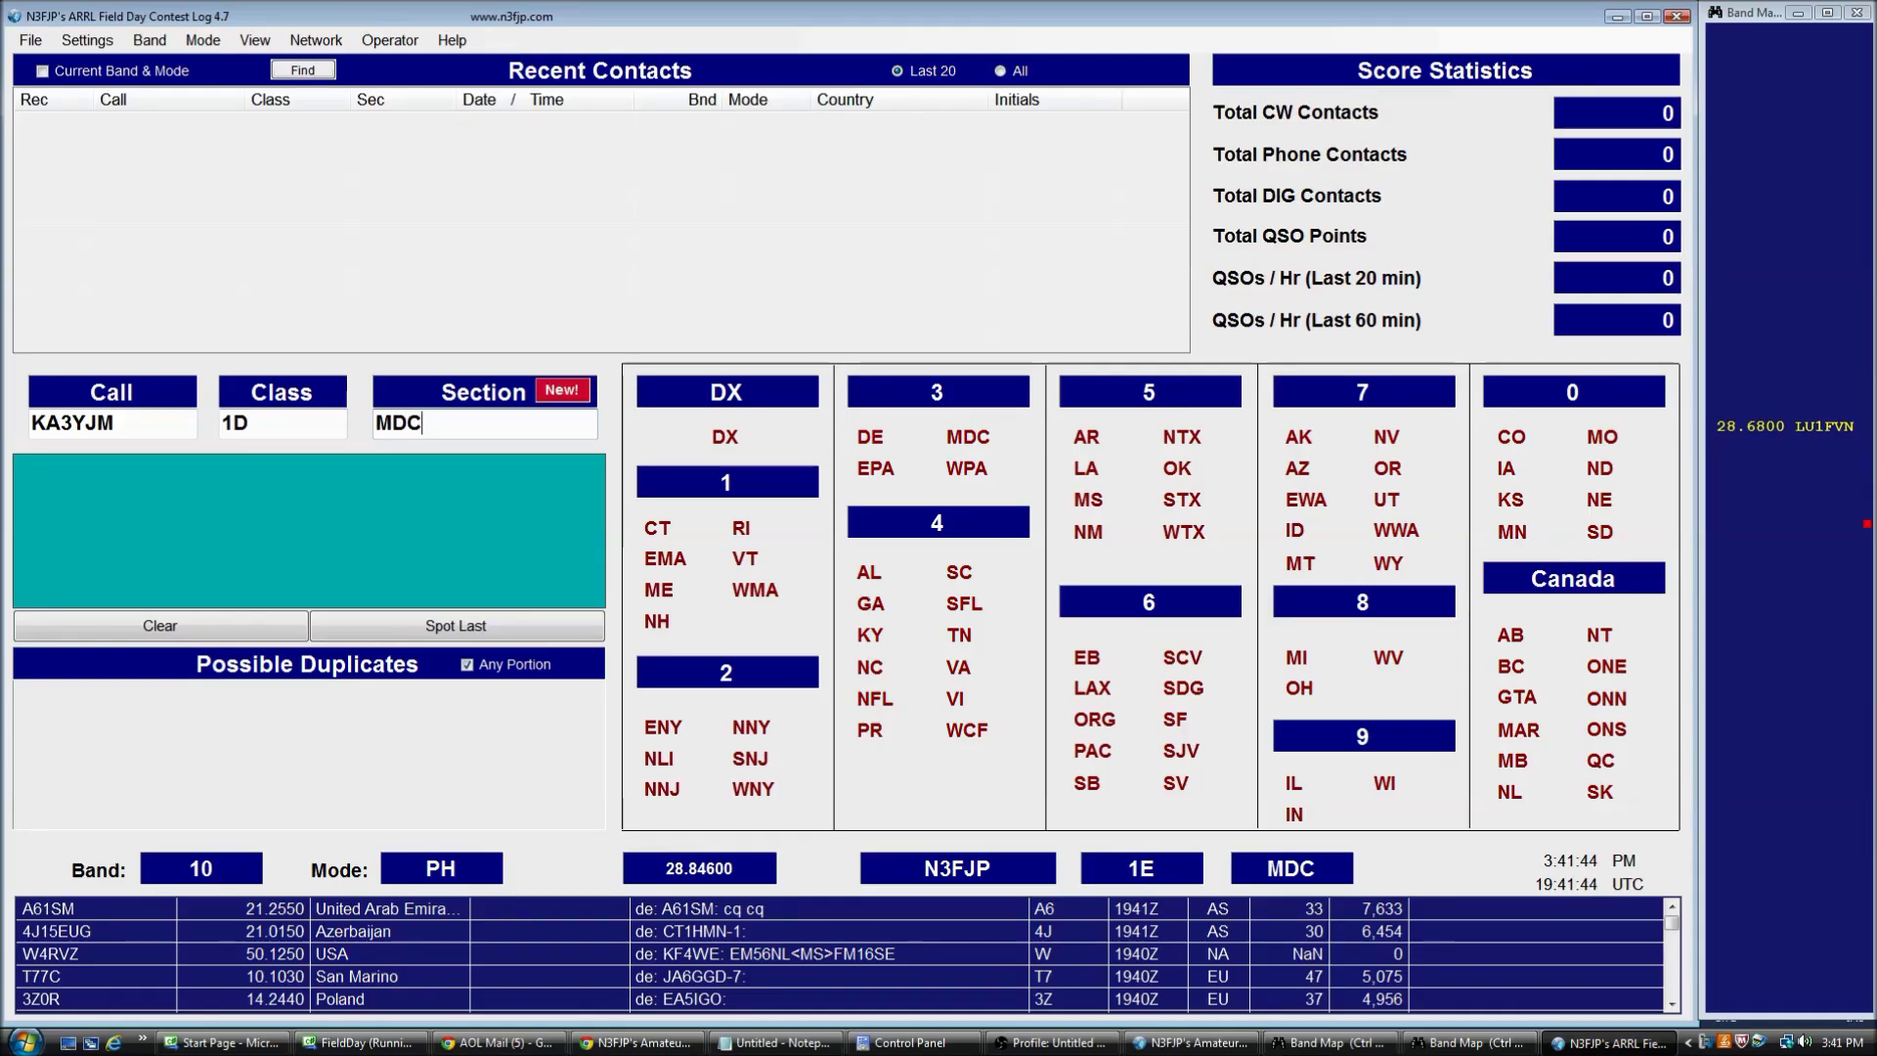
pyautogui.press('Return')
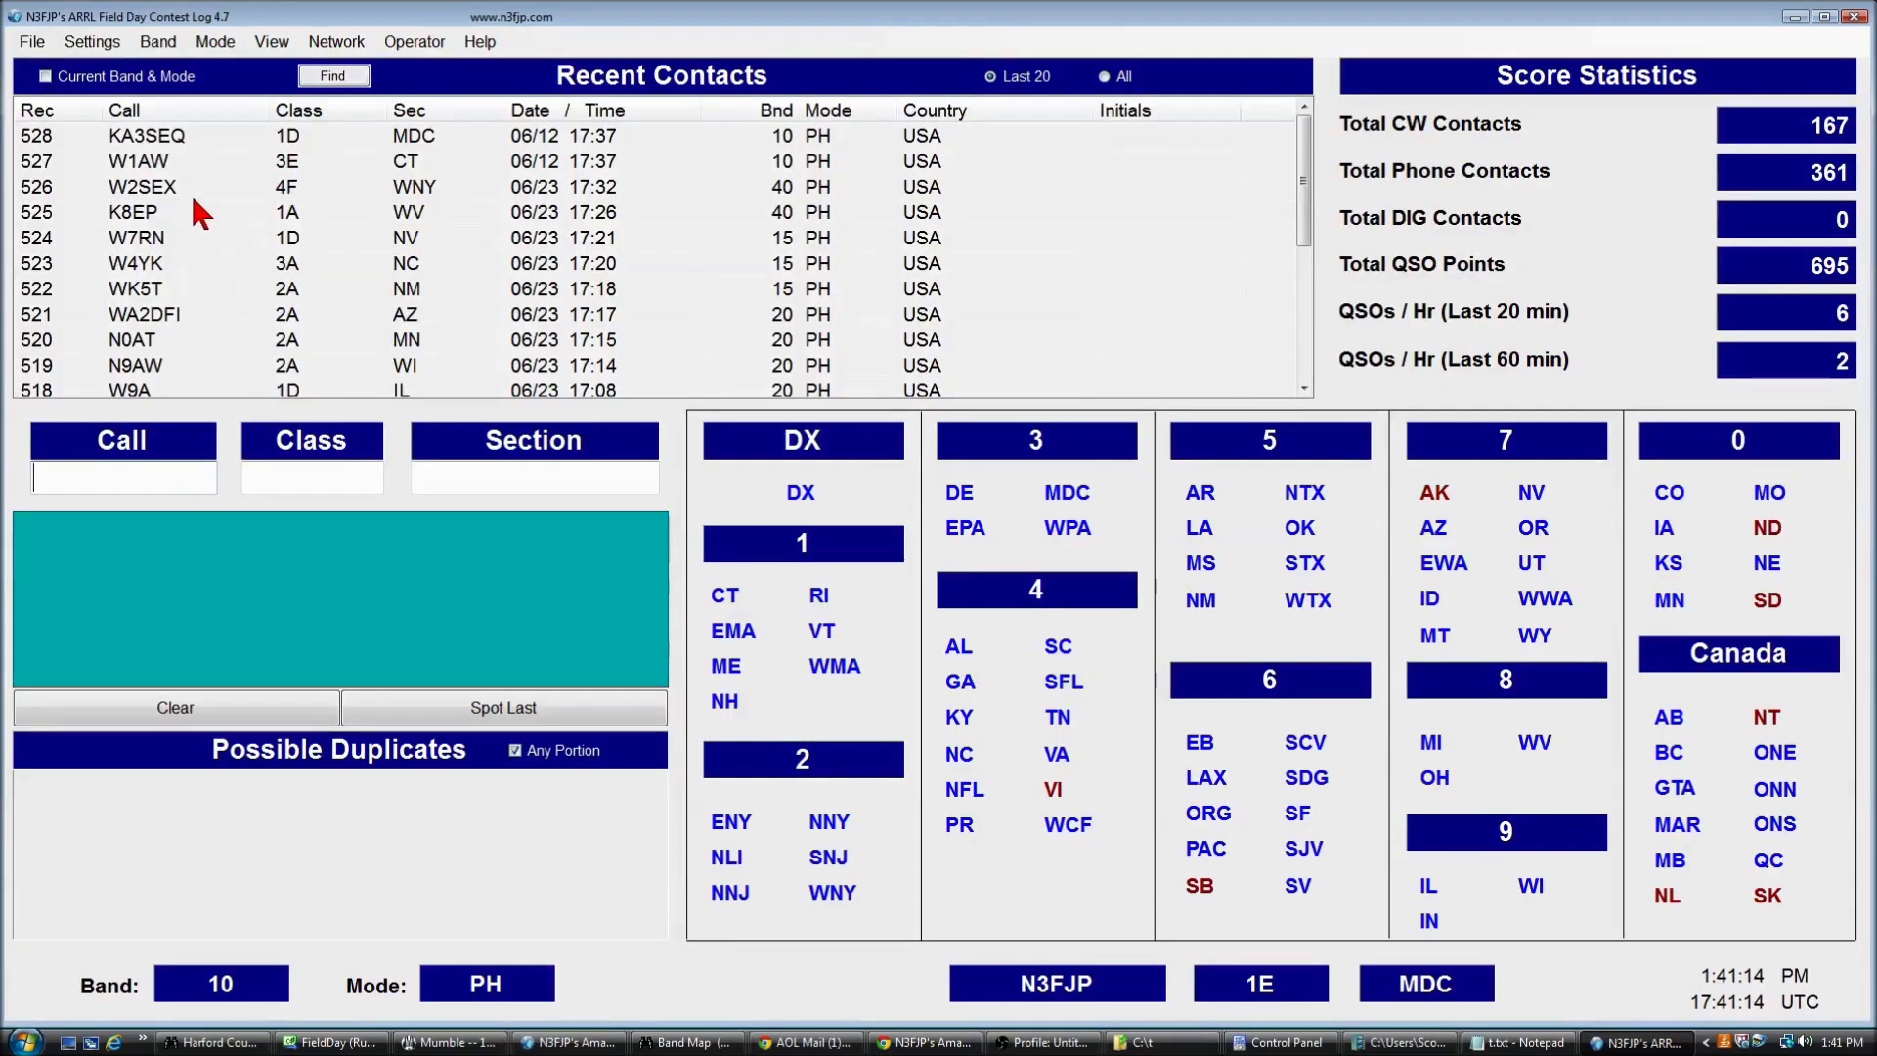
pyautogui.click(165, 139)
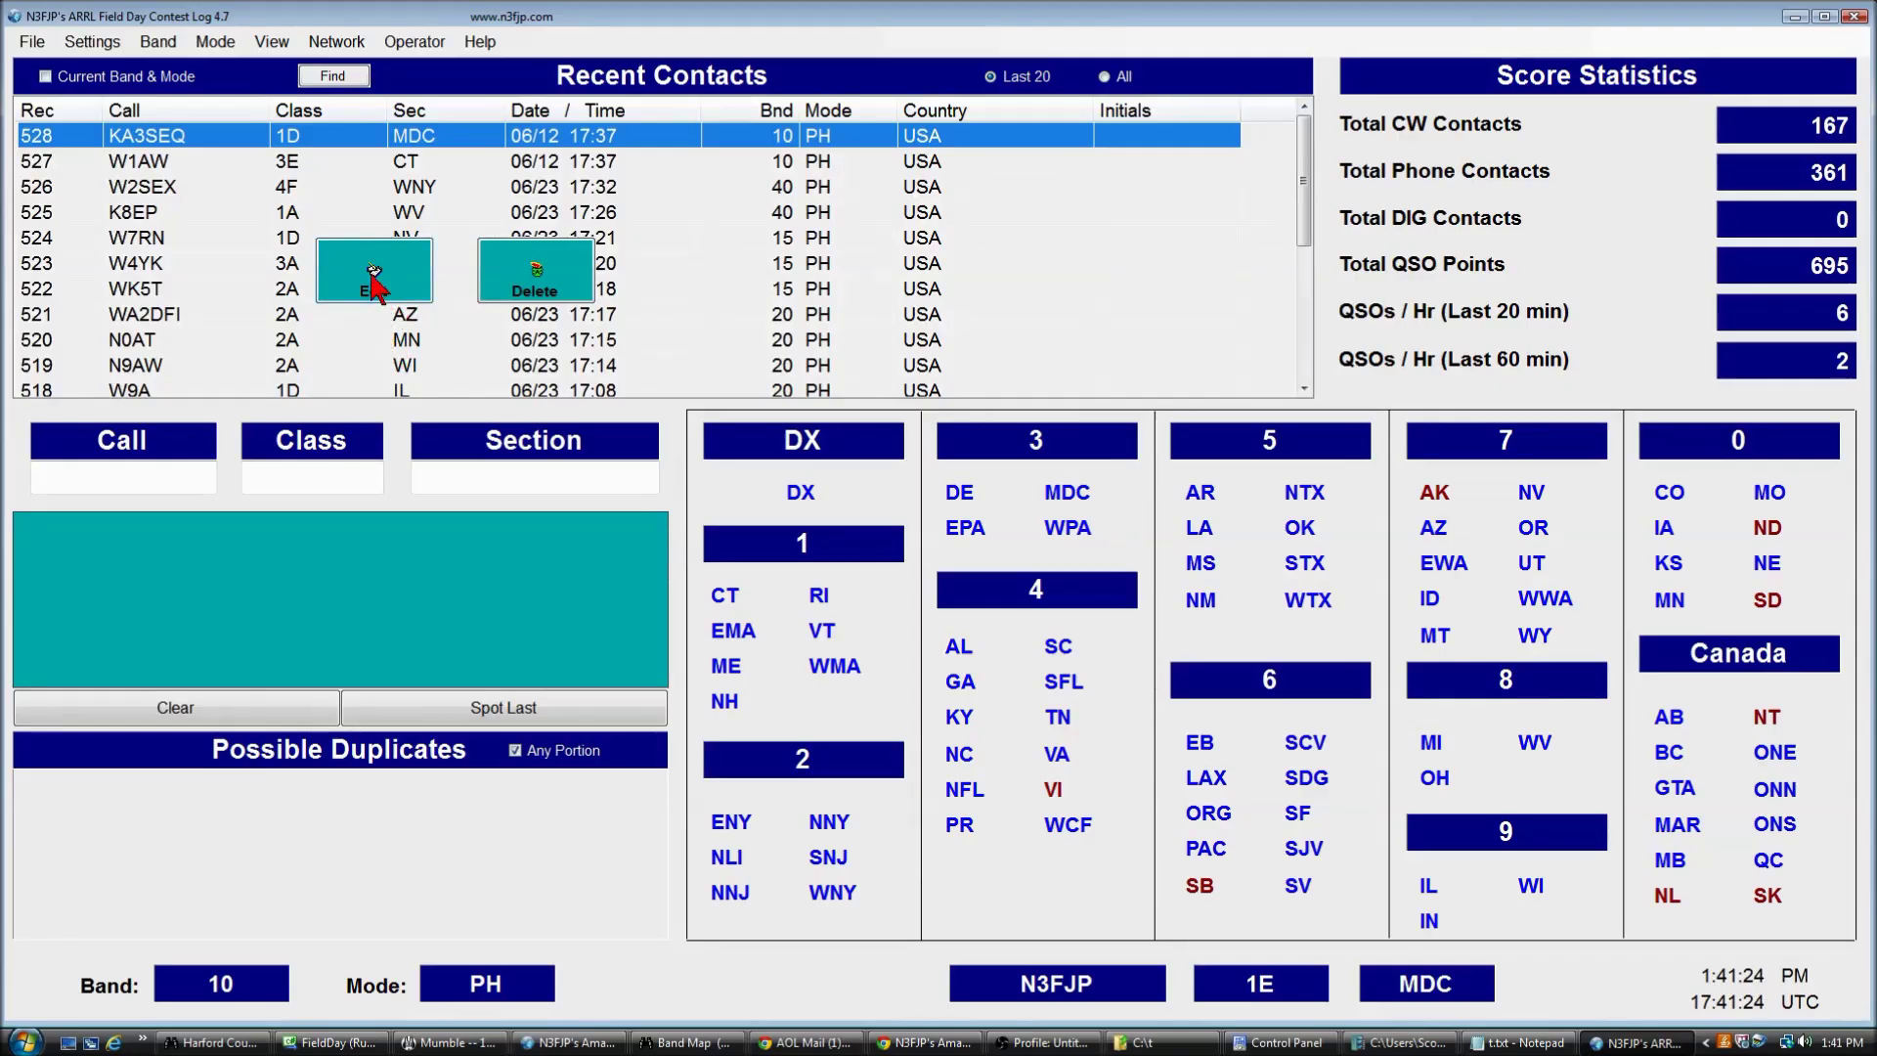
pyautogui.click(373, 283)
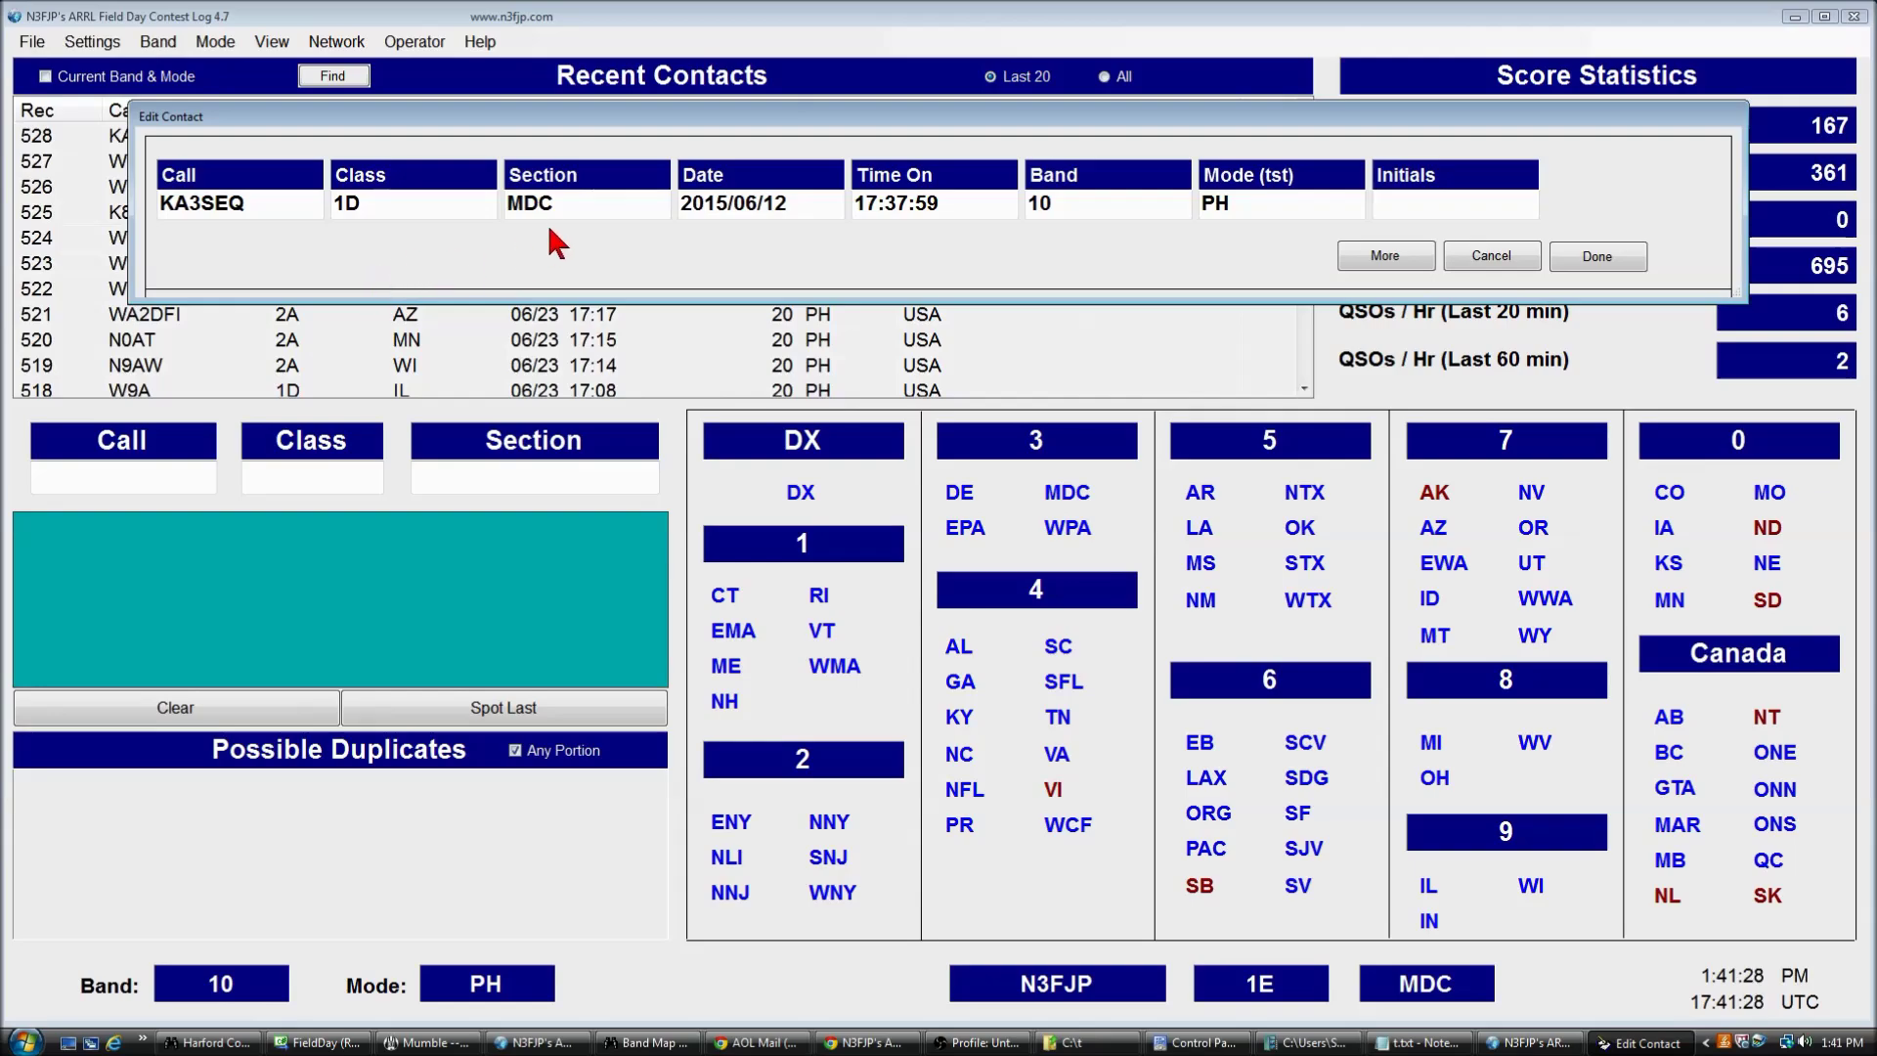
pyautogui.moveTo(391, 205); pyautogui.dragTo(348, 204)
pyautogui.write('E')
pyautogui.click(1597, 257)
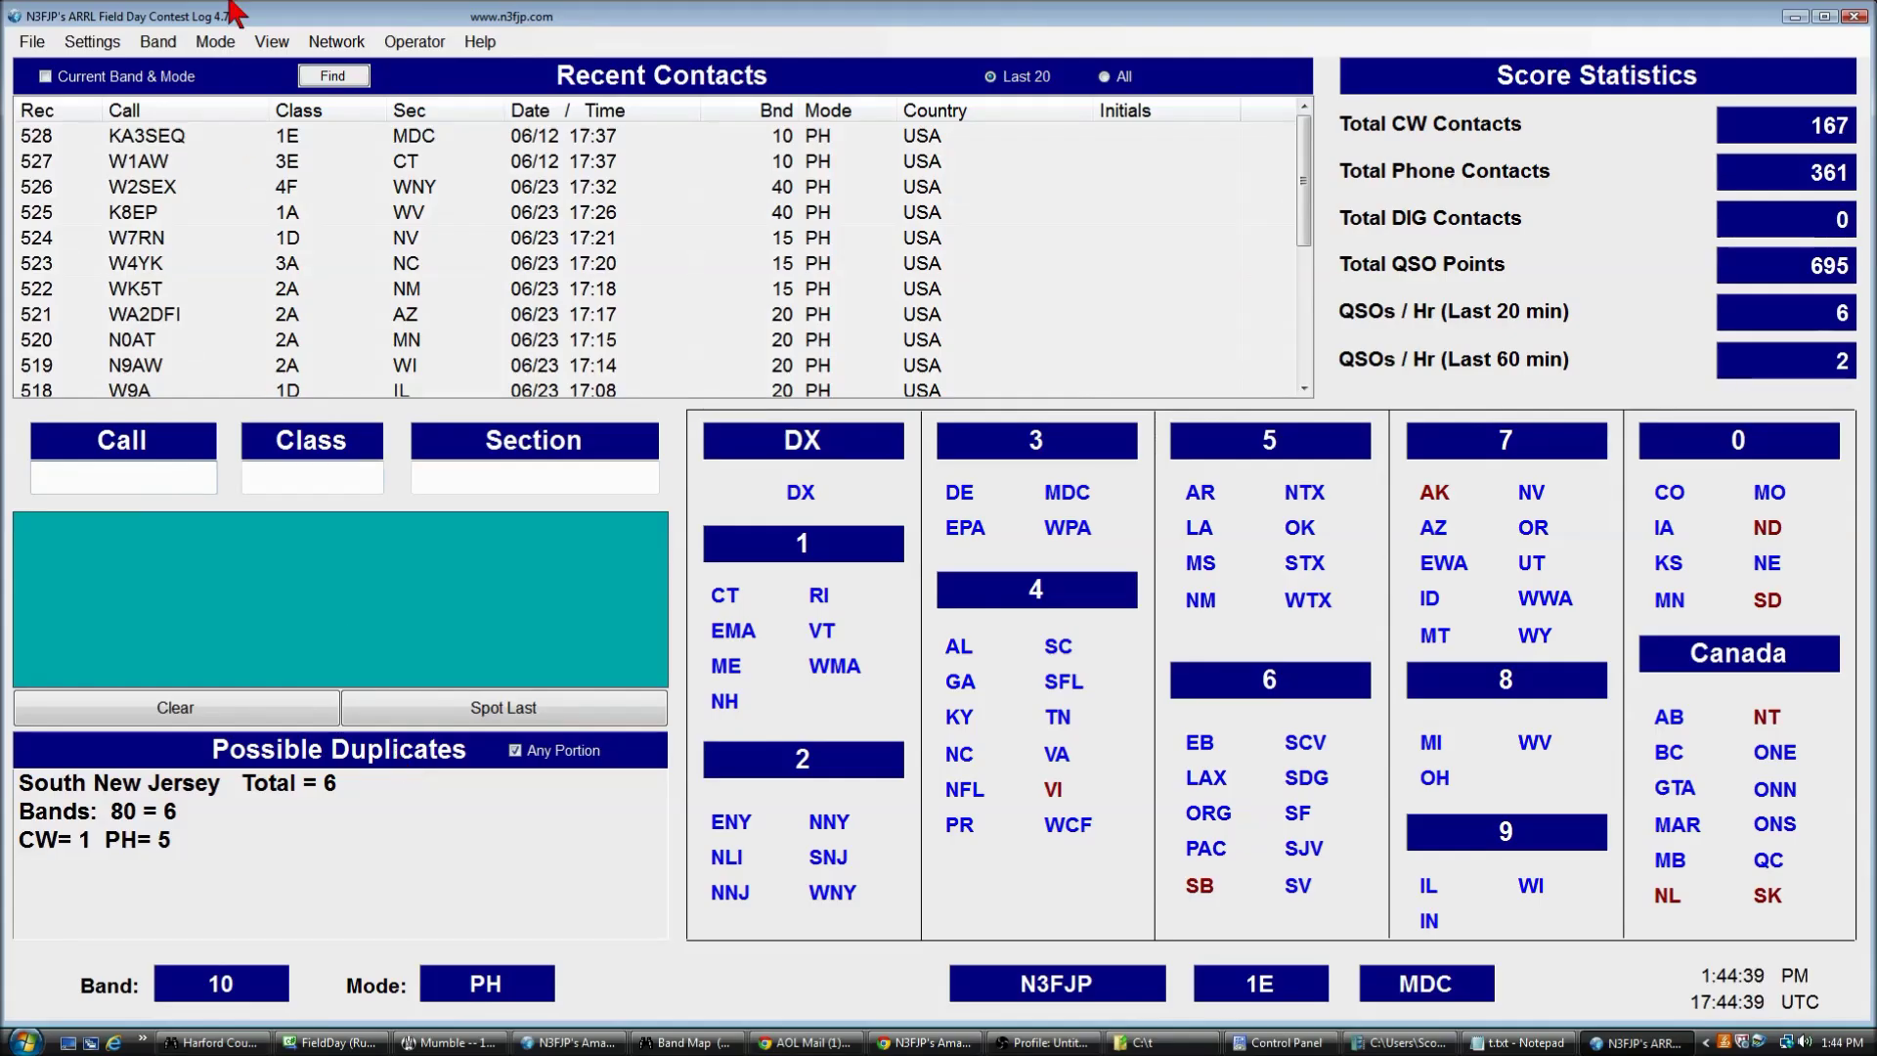
# - Enable Super Check Partial and enter W1 to list matching calls and possible dupes
pyautogui.click(106, 43)
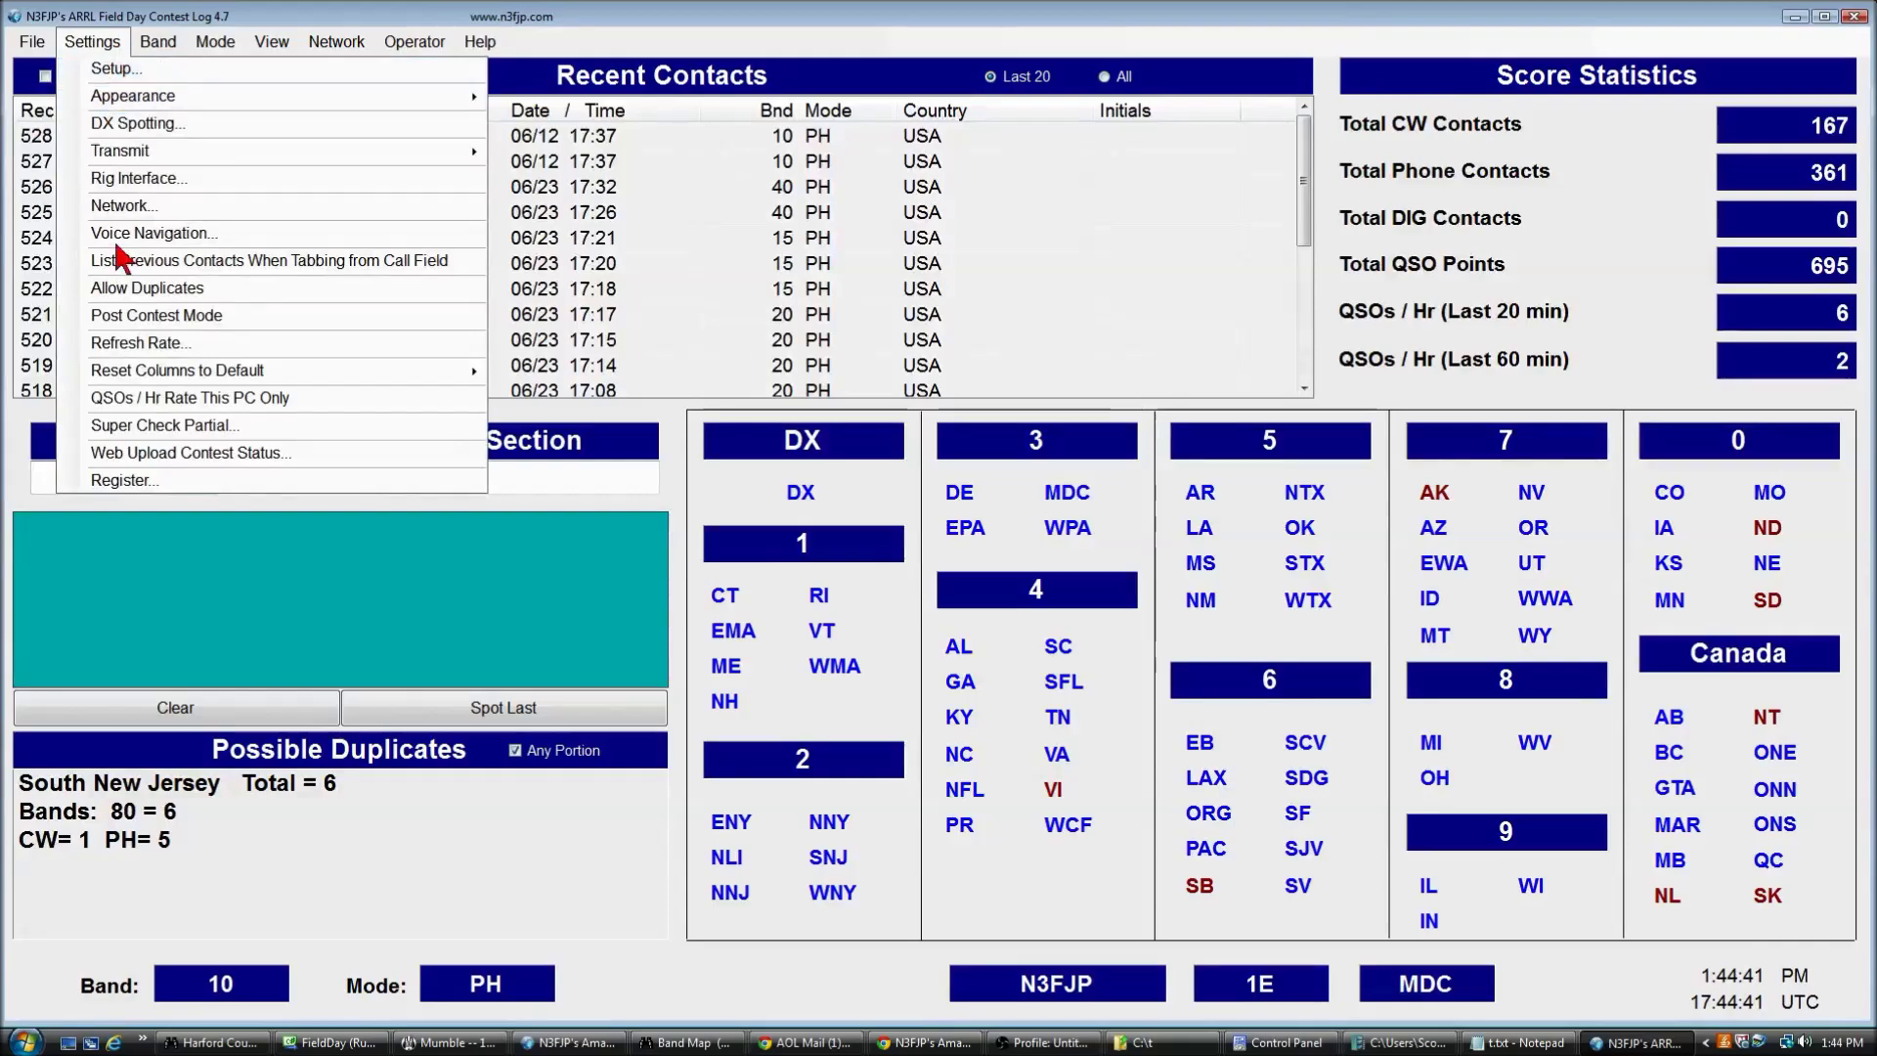
pyautogui.click(147, 427)
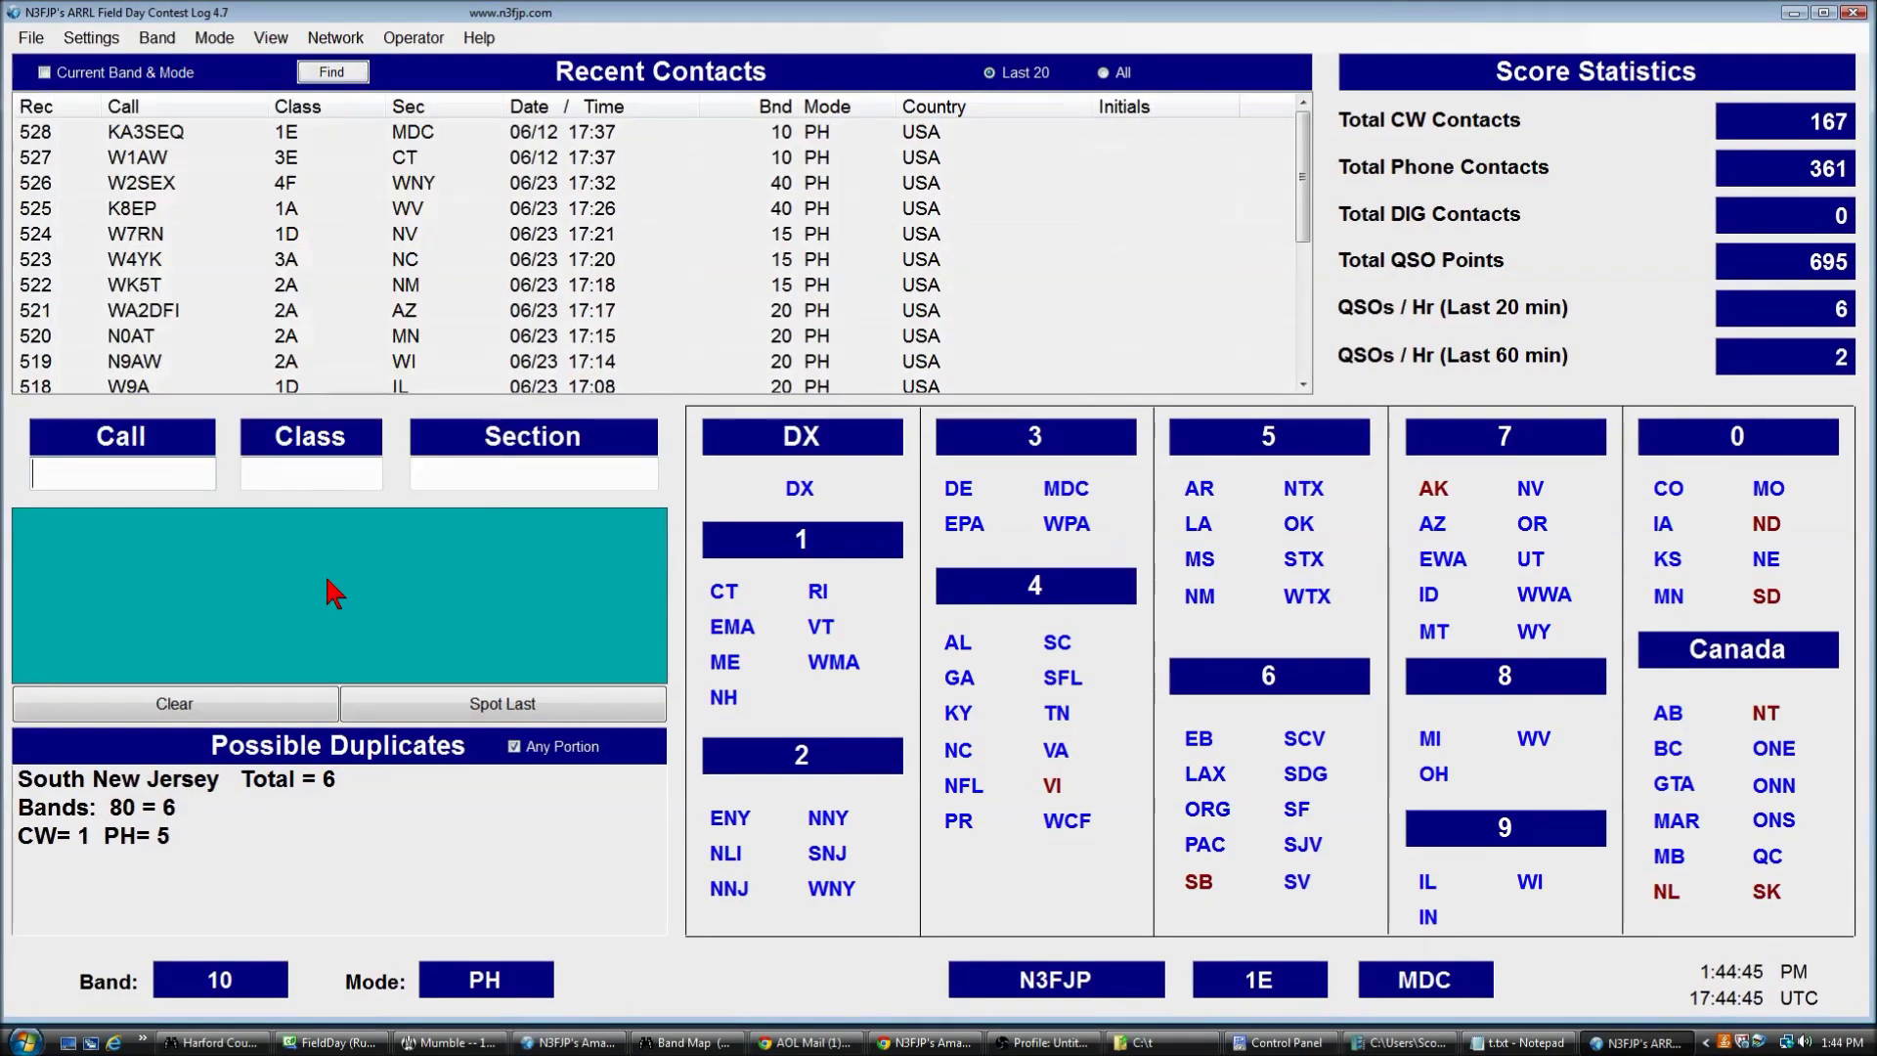
pyautogui.write('W')
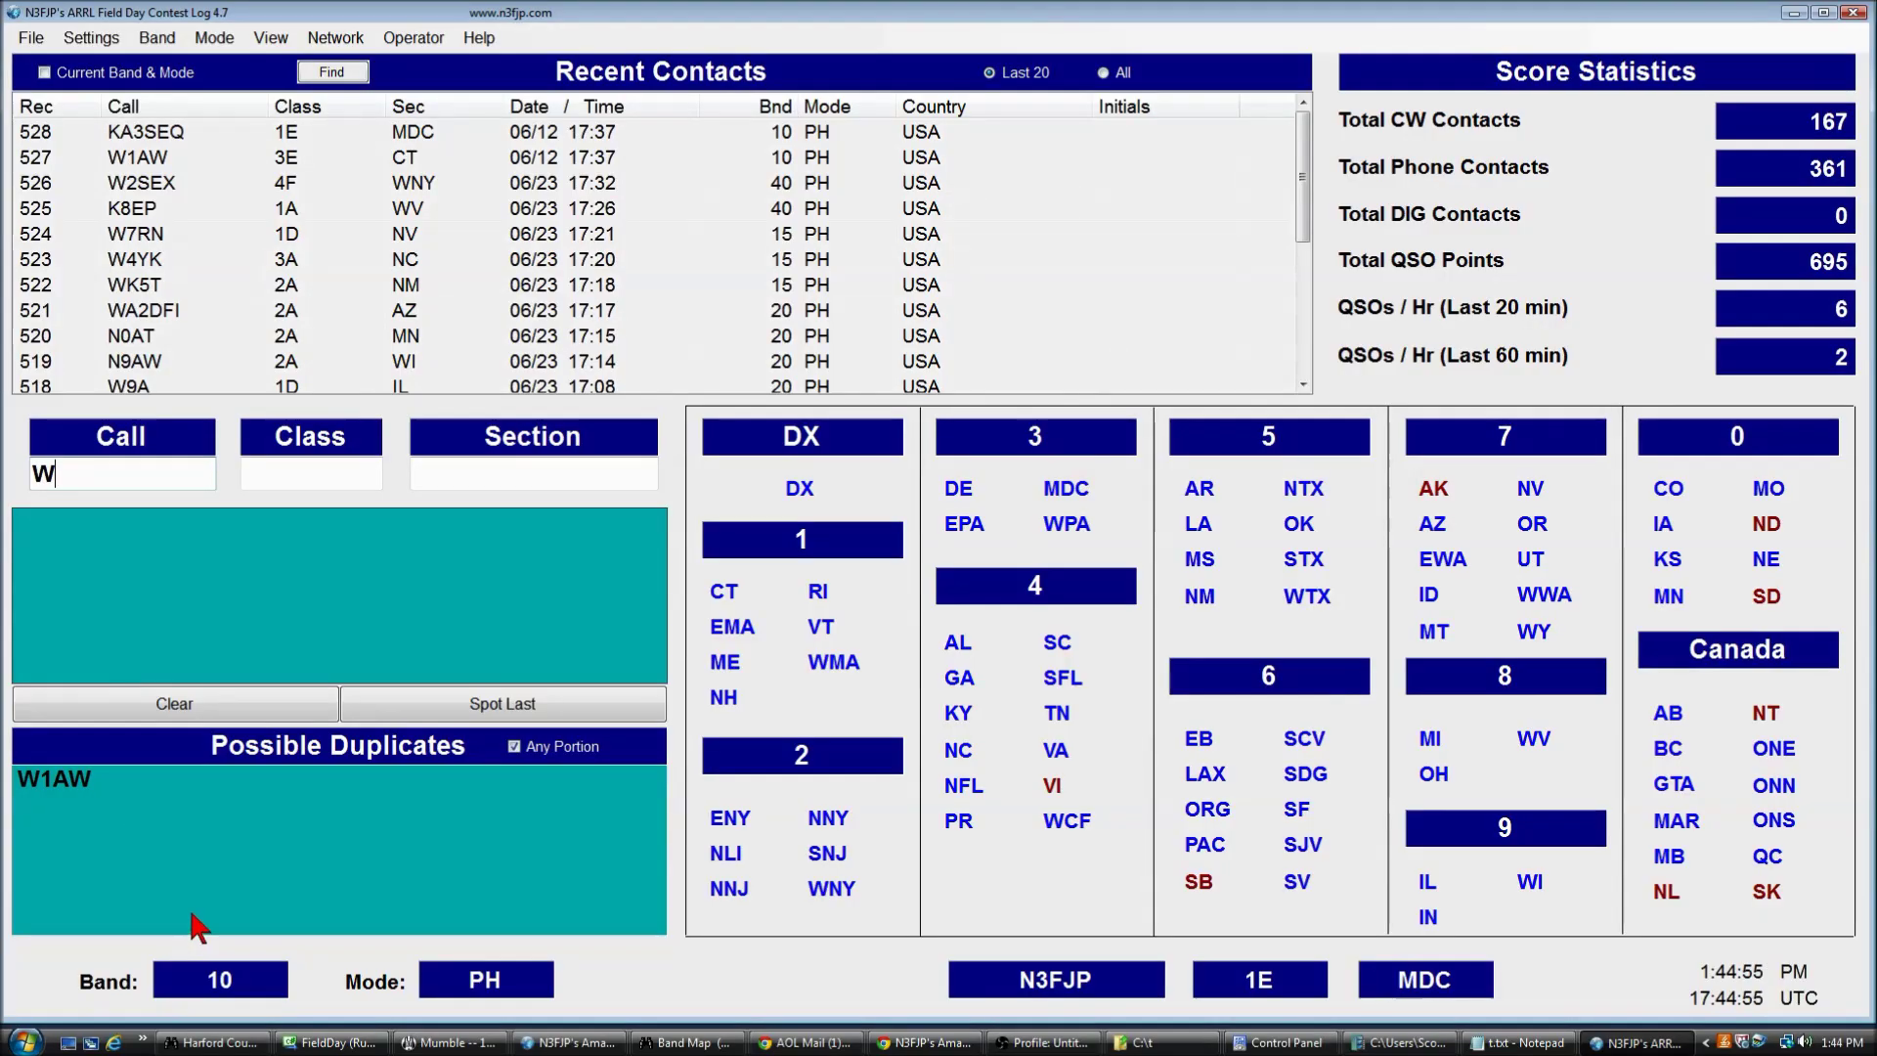
pyautogui.write('1')
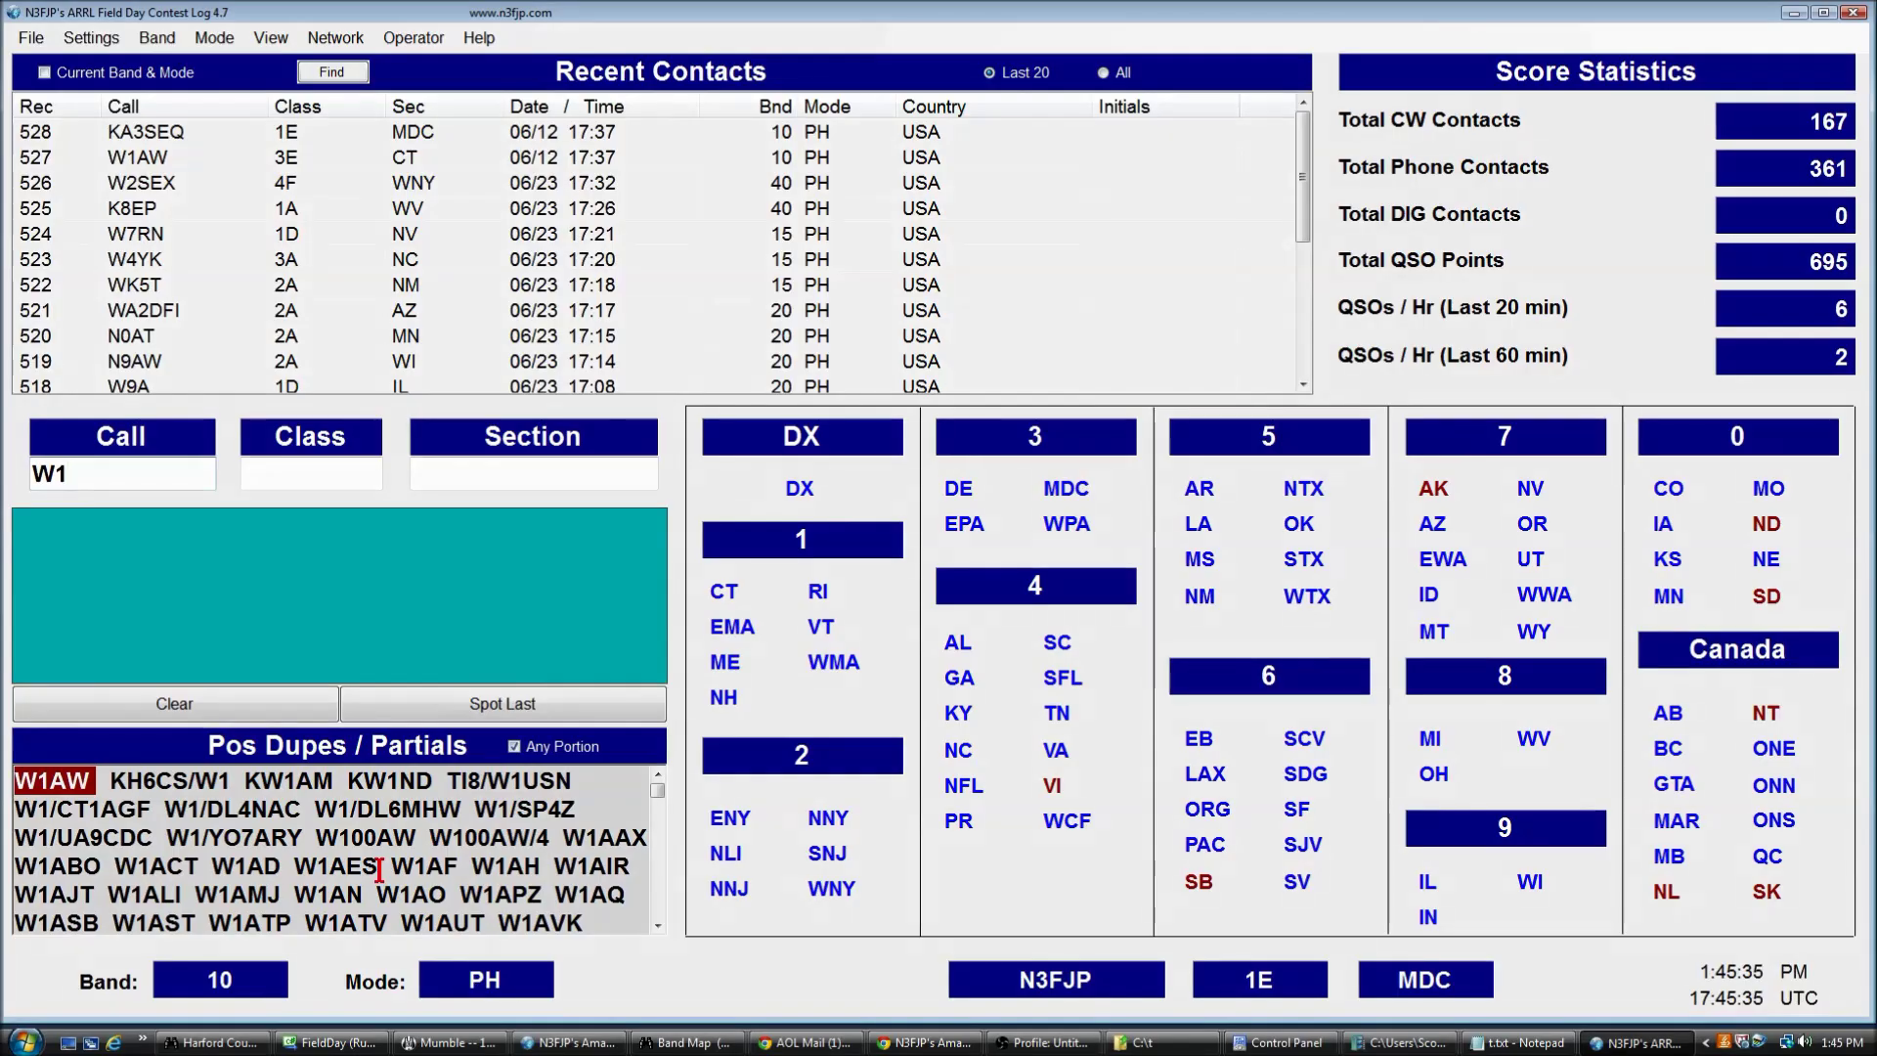
# - Try re-logging W1AW to get the dupe warning, then check that W1AF isn't logged
pyautogui.write('A')
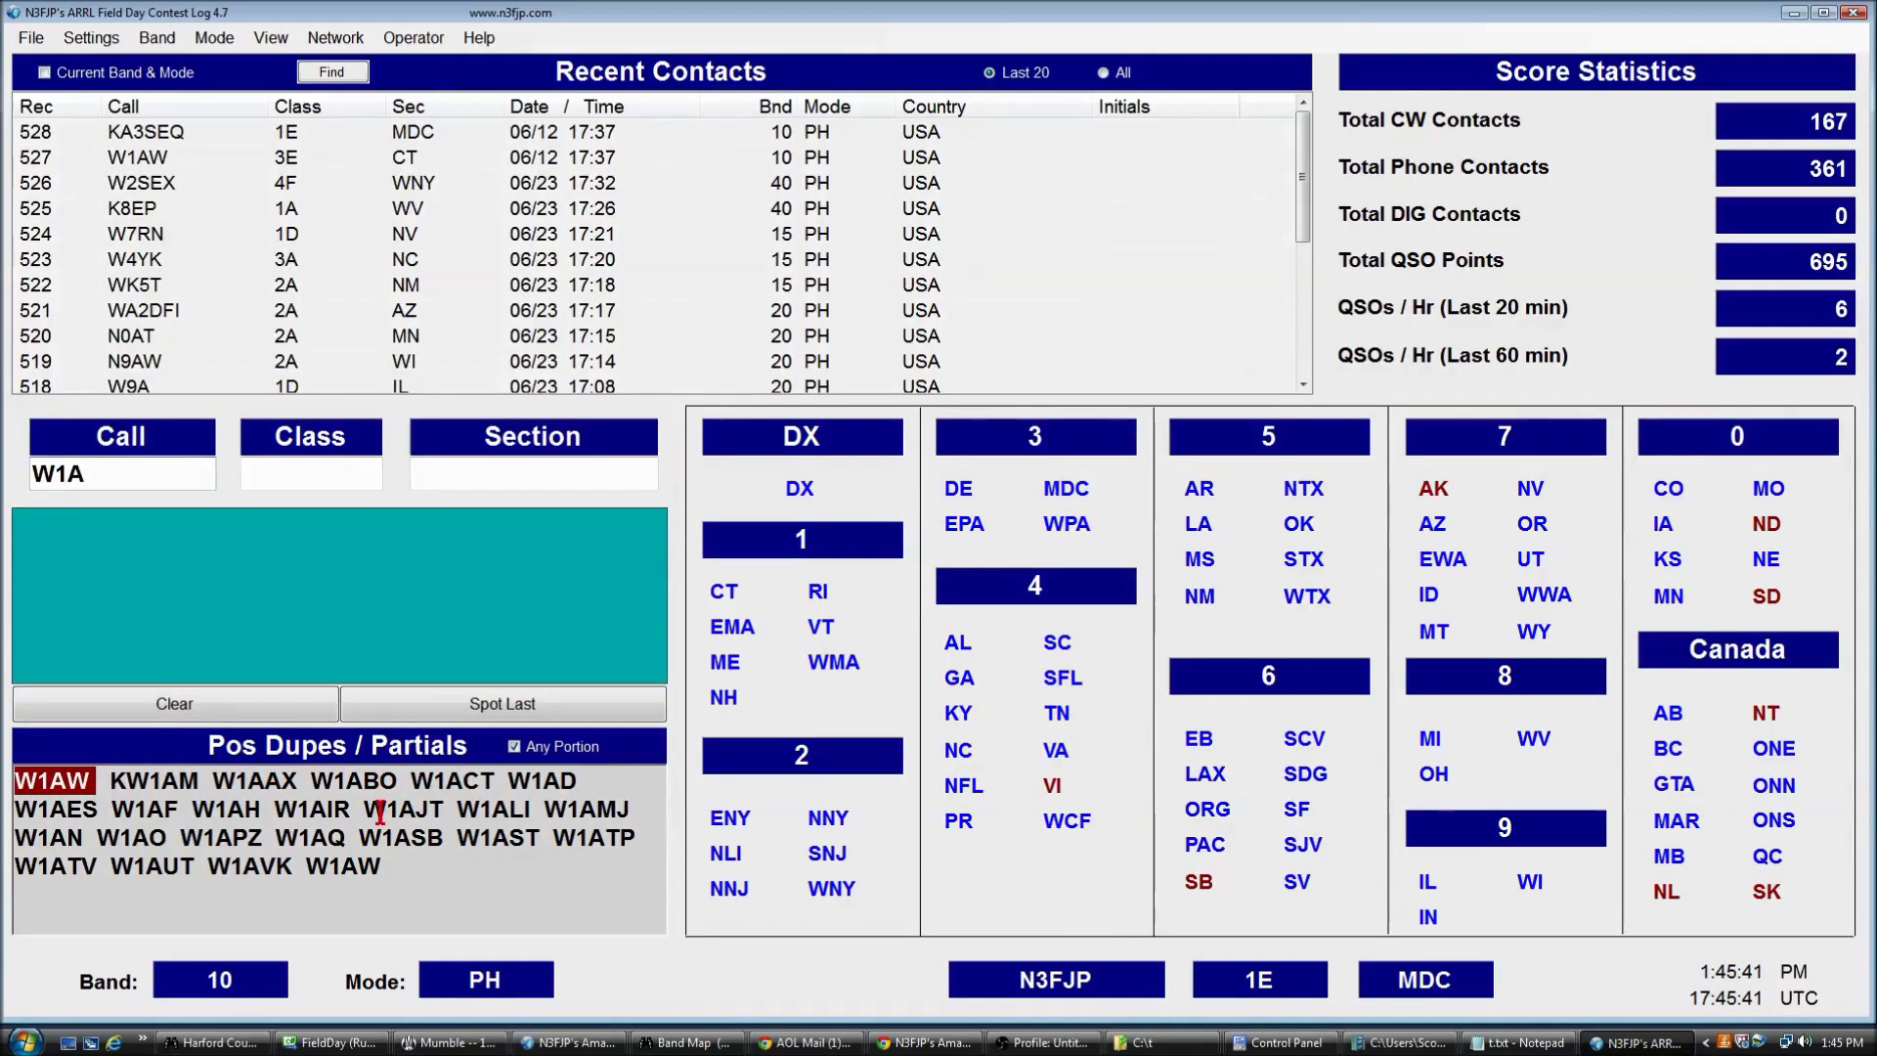
pyautogui.write('W')
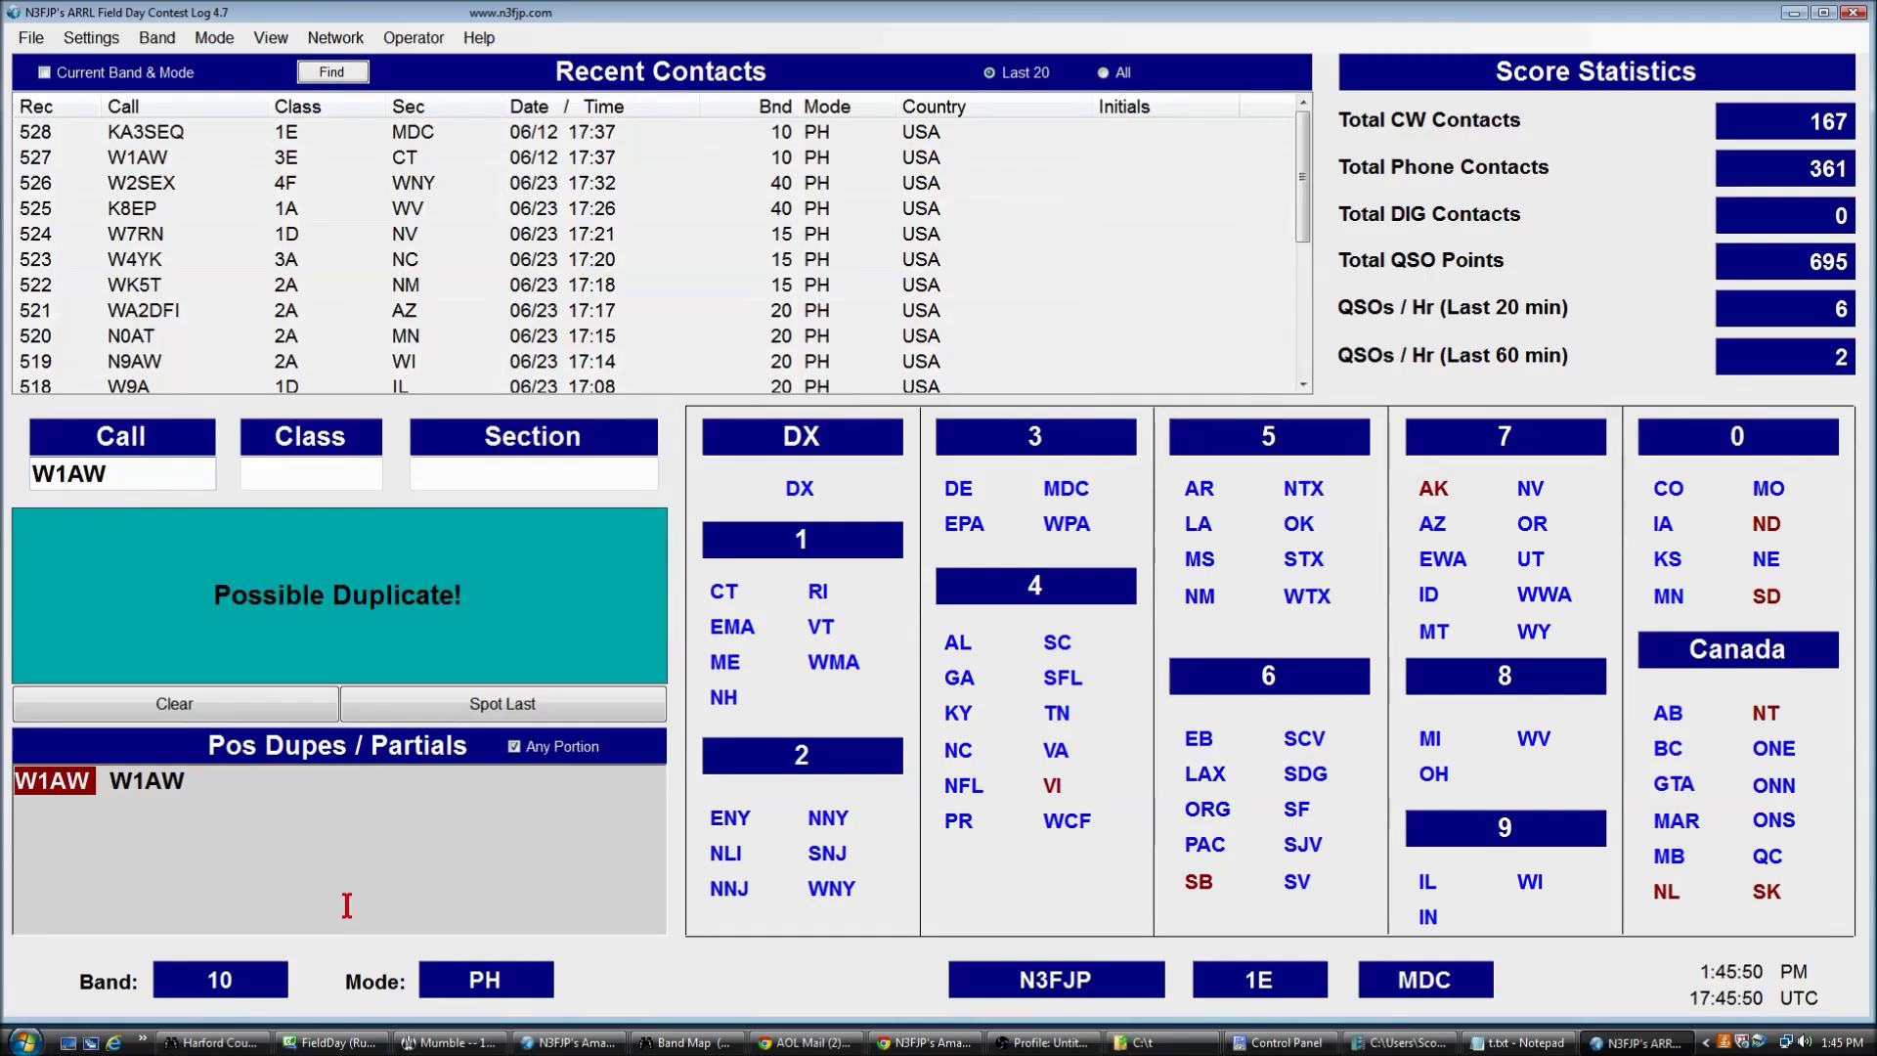
pyautogui.press('Return')
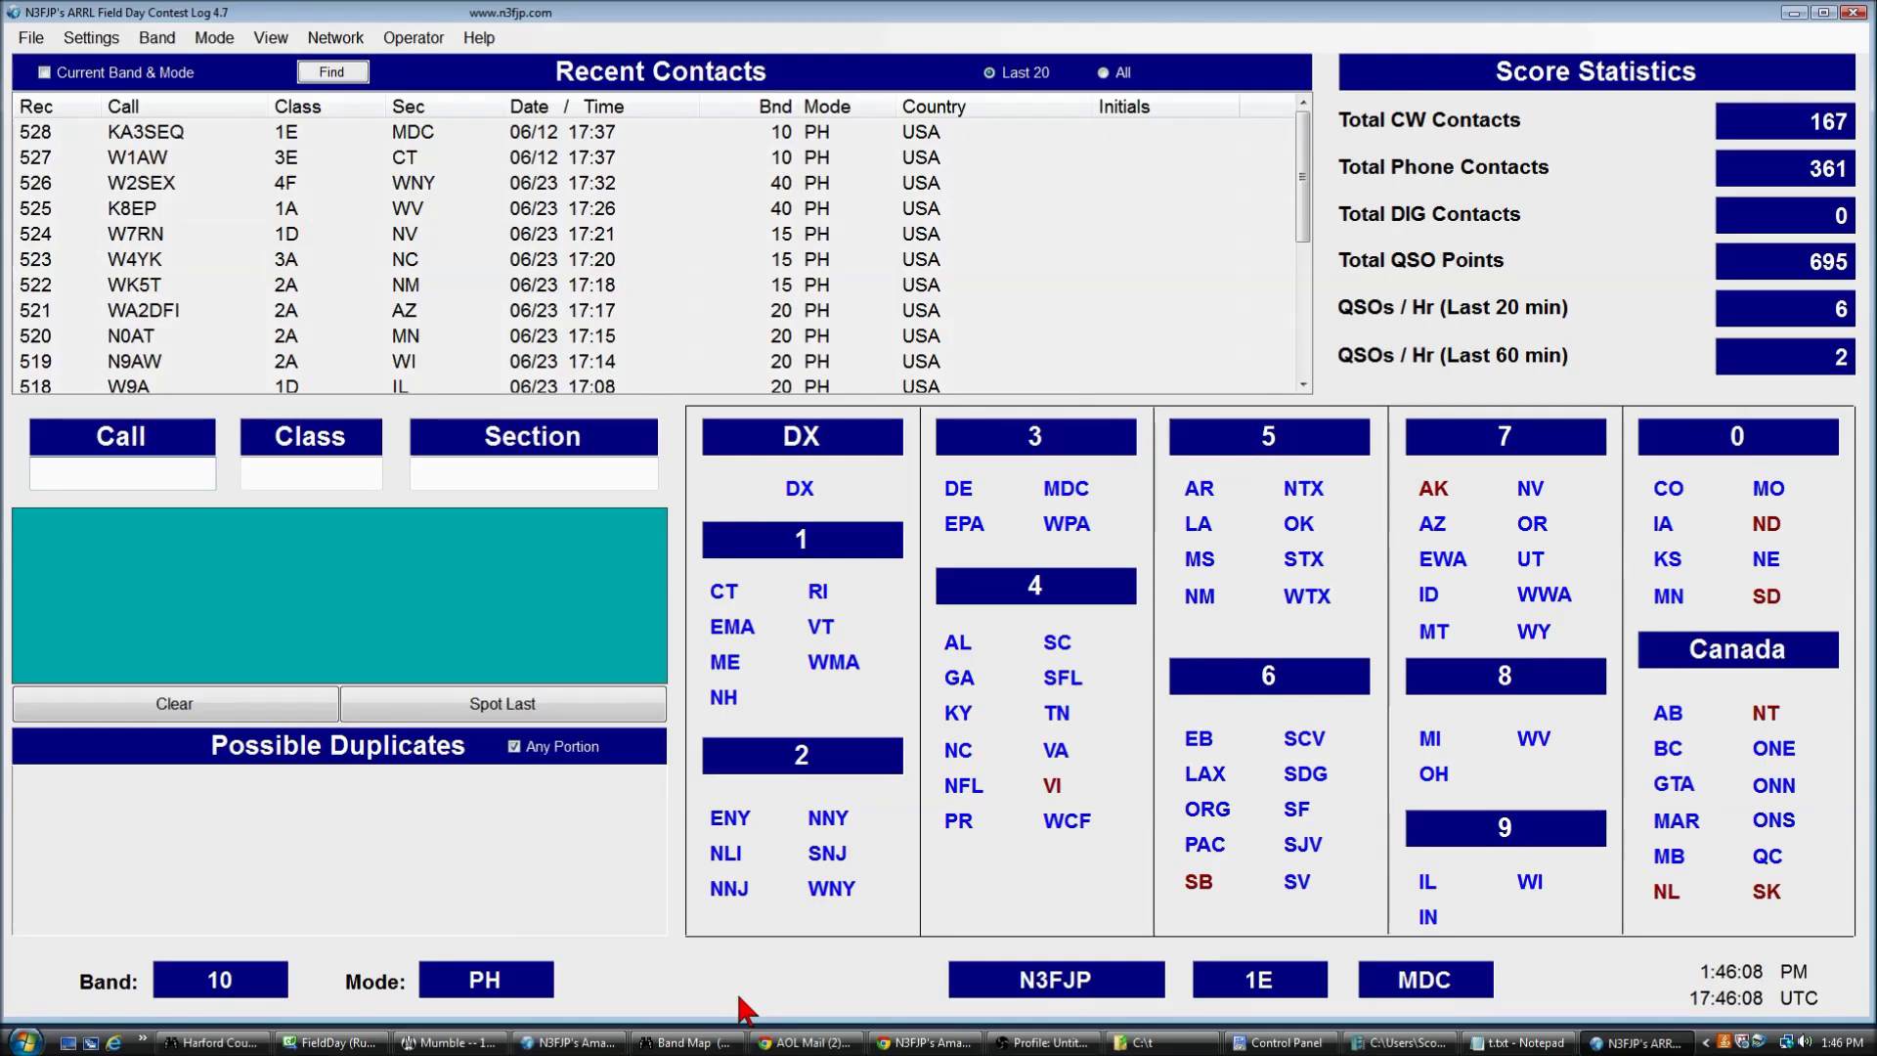
pyautogui.write('W1')
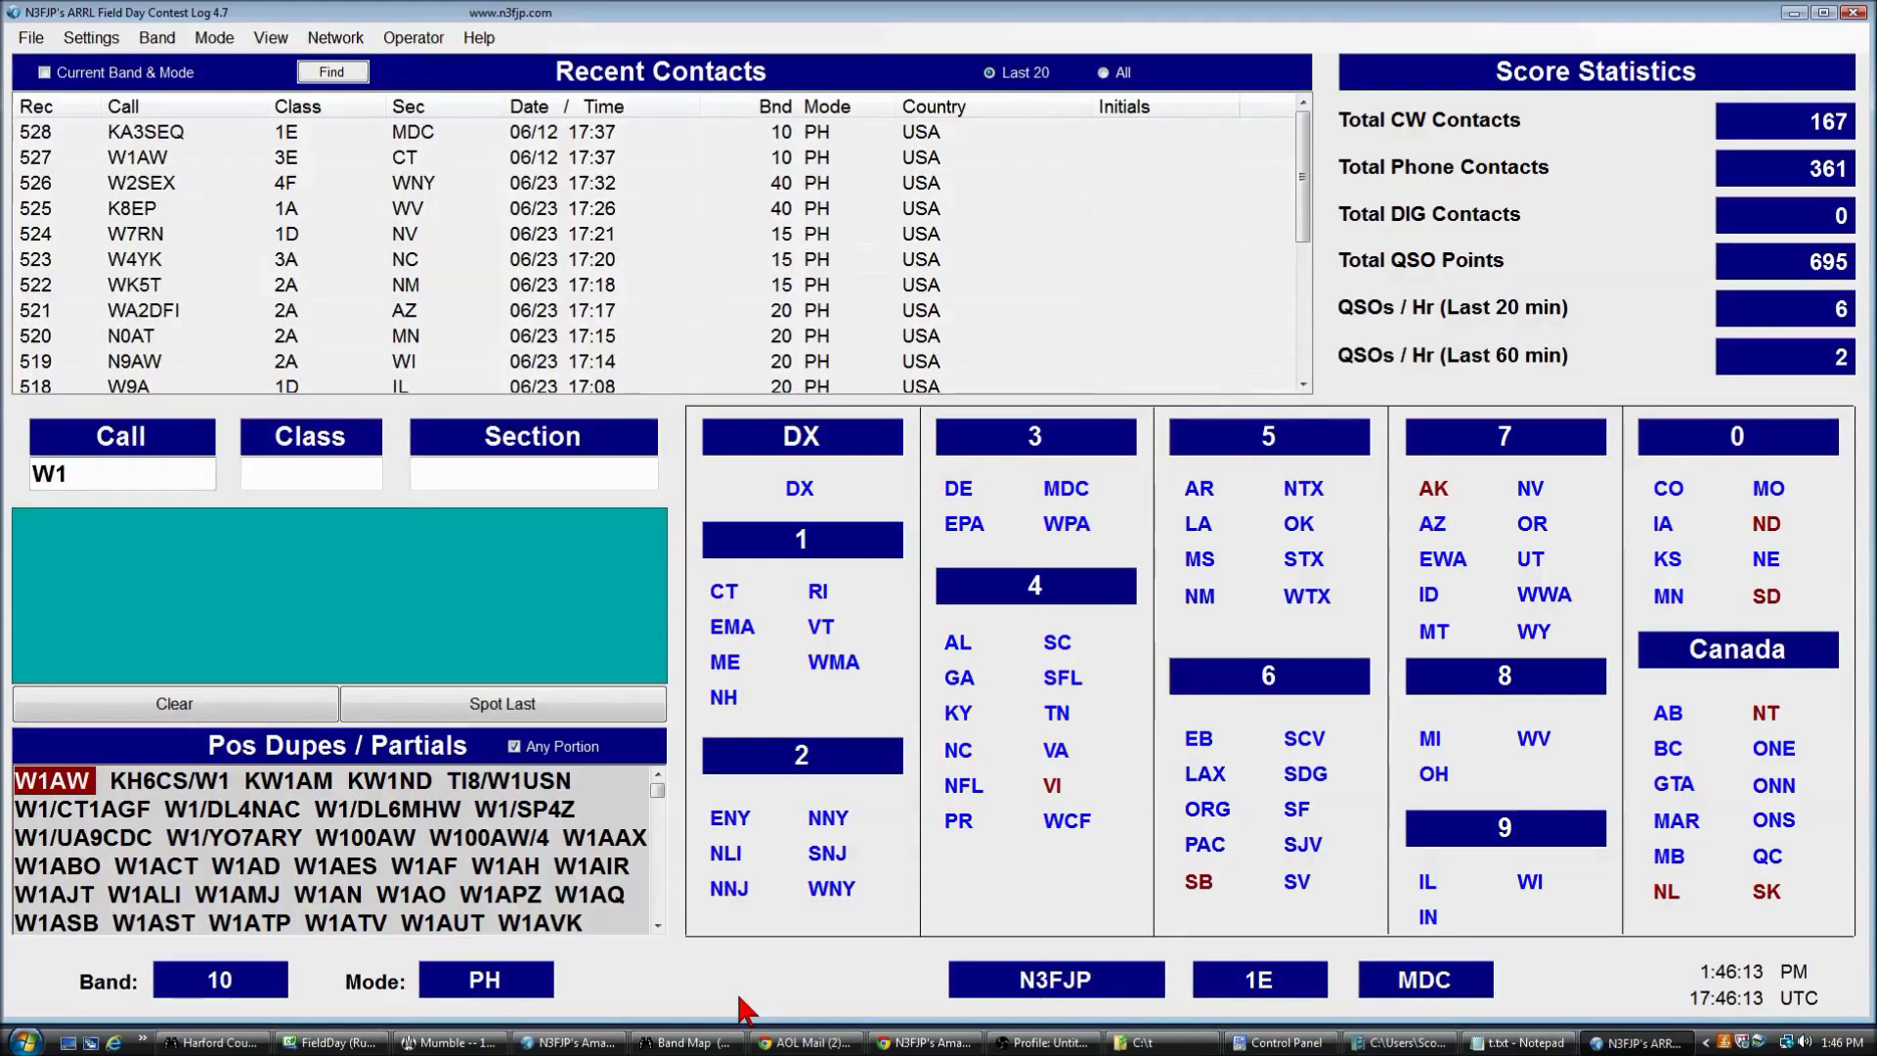
pyautogui.write('AF')
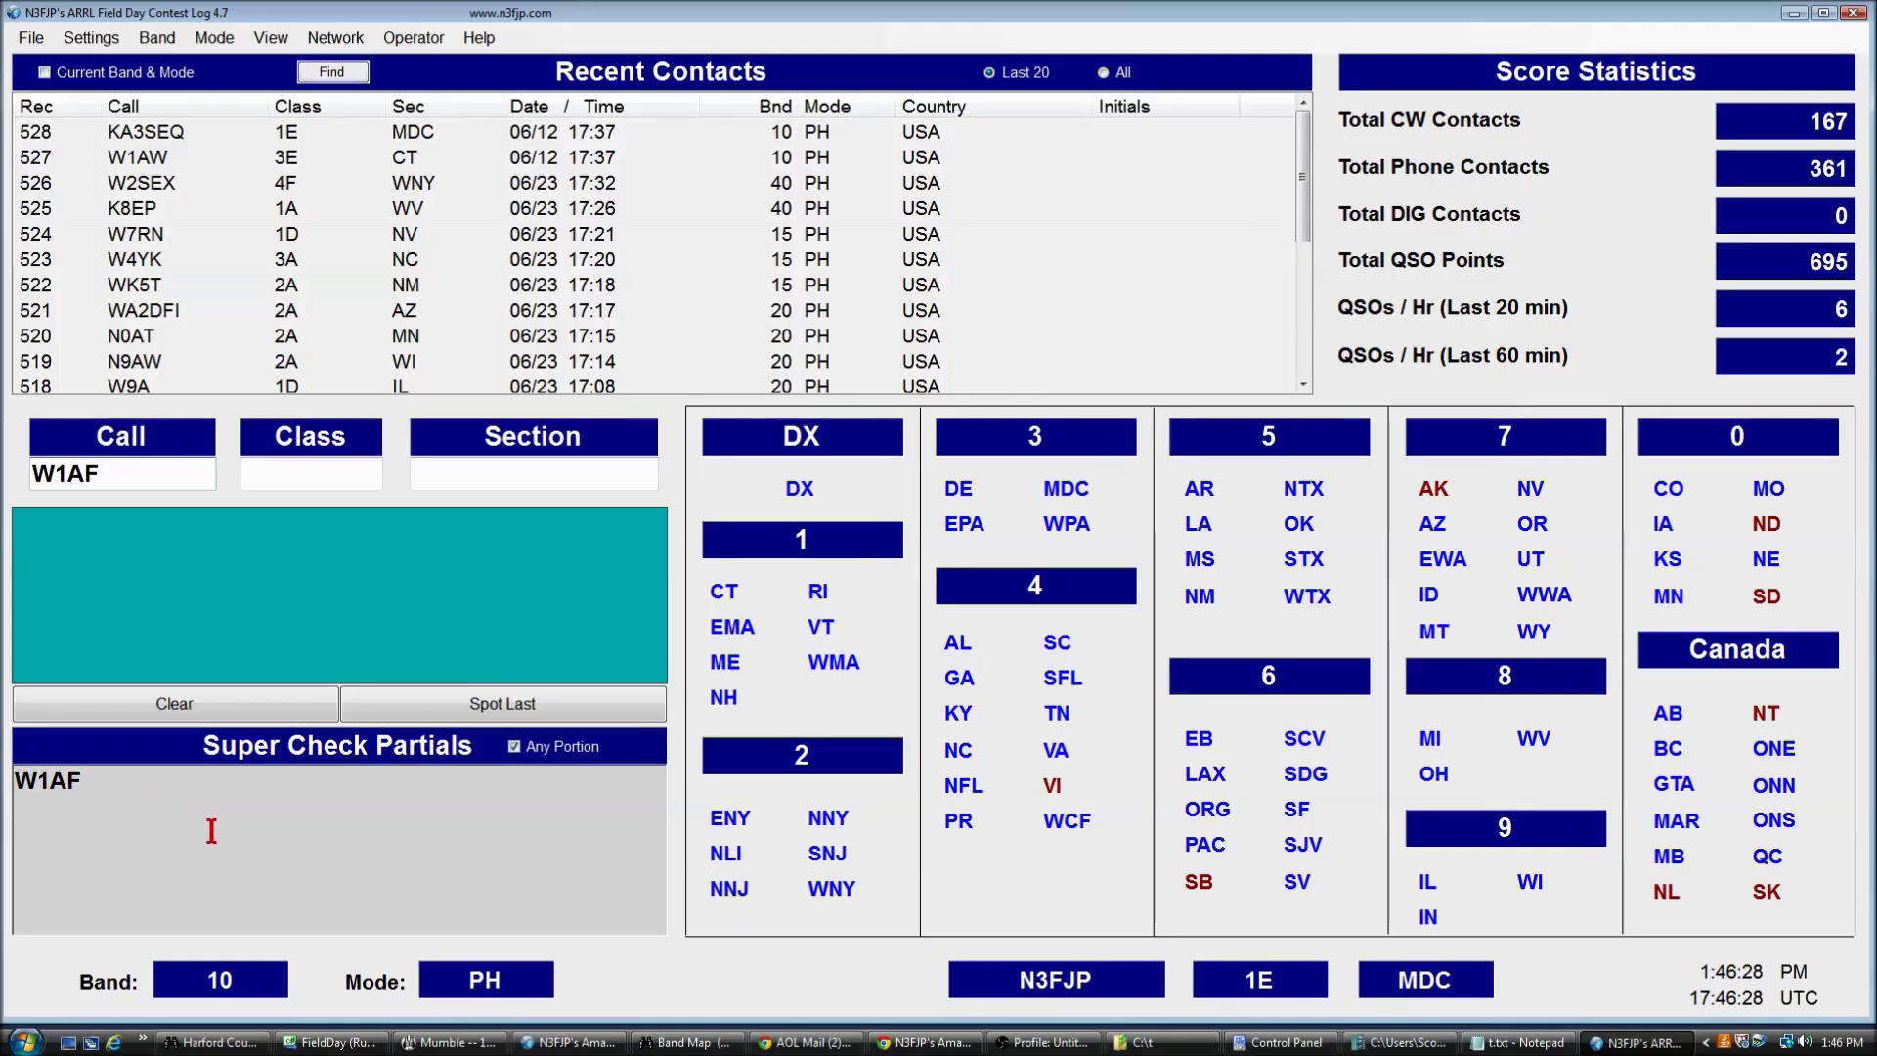
pyautogui.press('Tab')
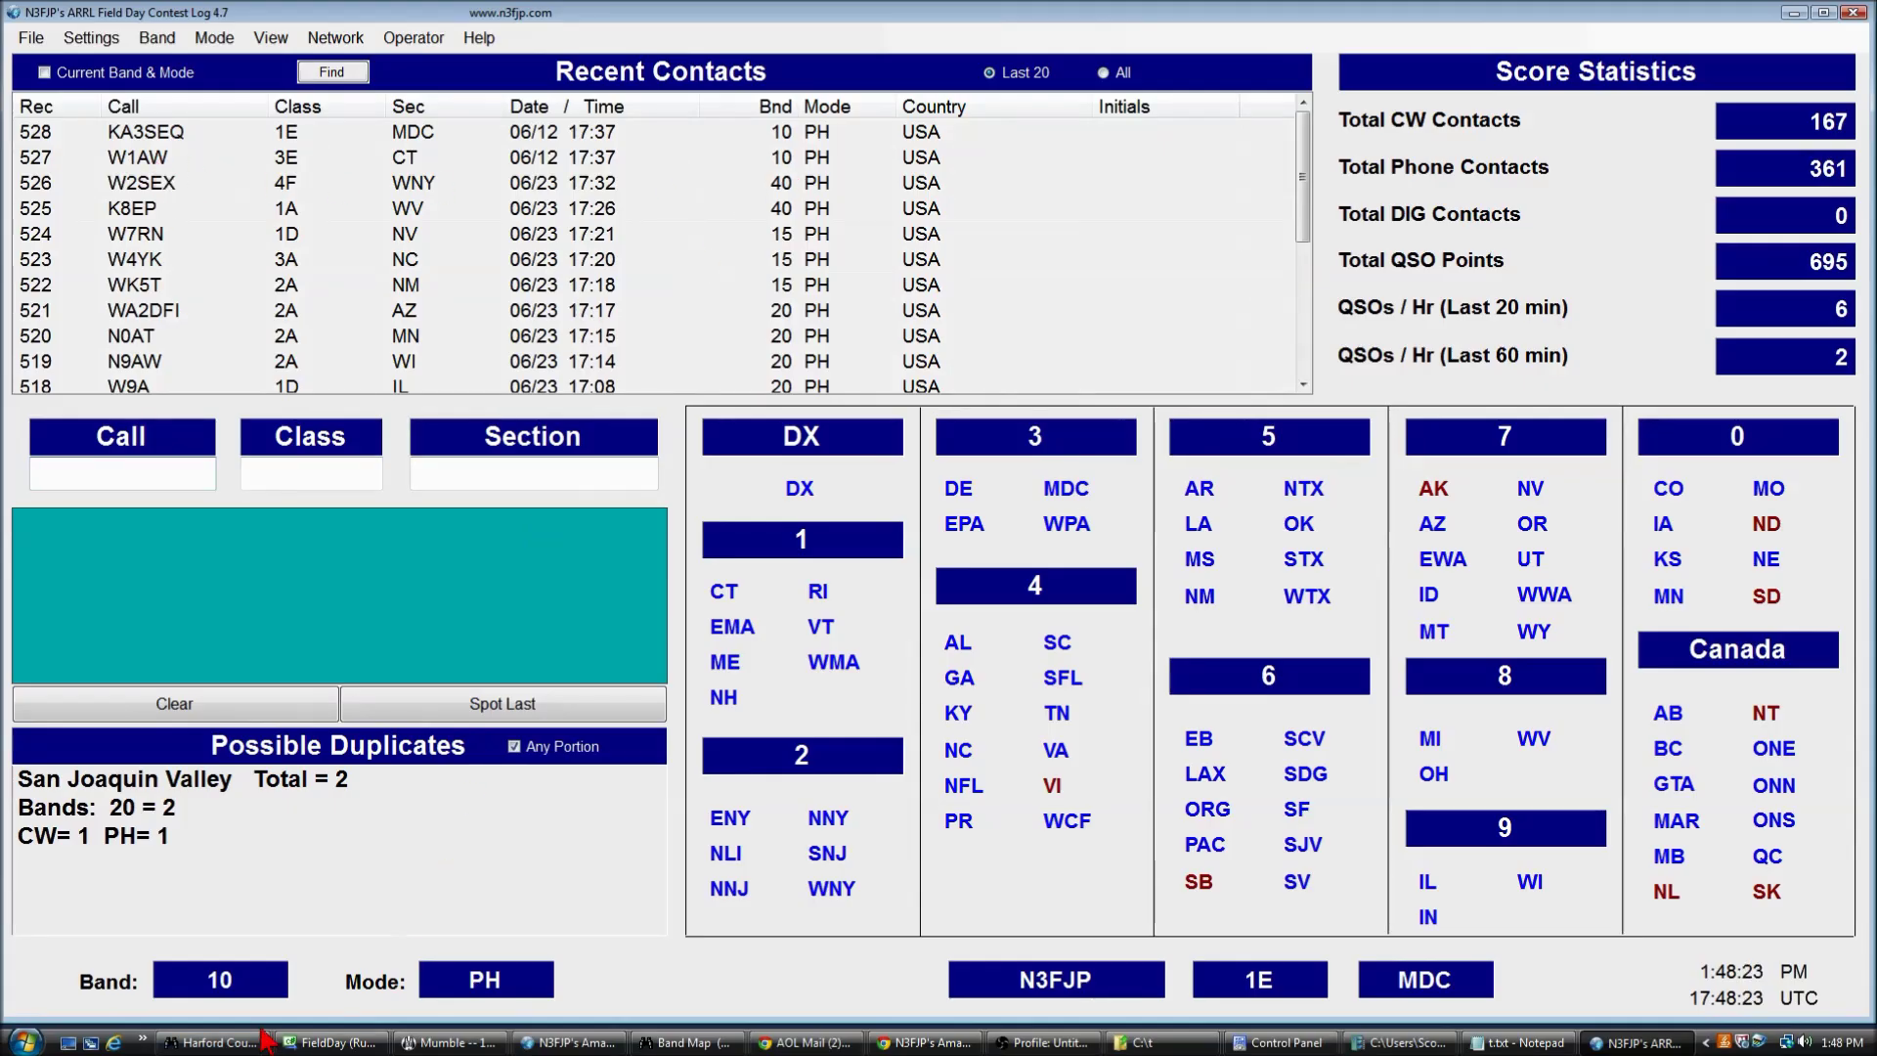
# - Switch to 15 metres, recall W1AW's 3E CT exchange, then clear the entry
pyautogui.click(242, 992)
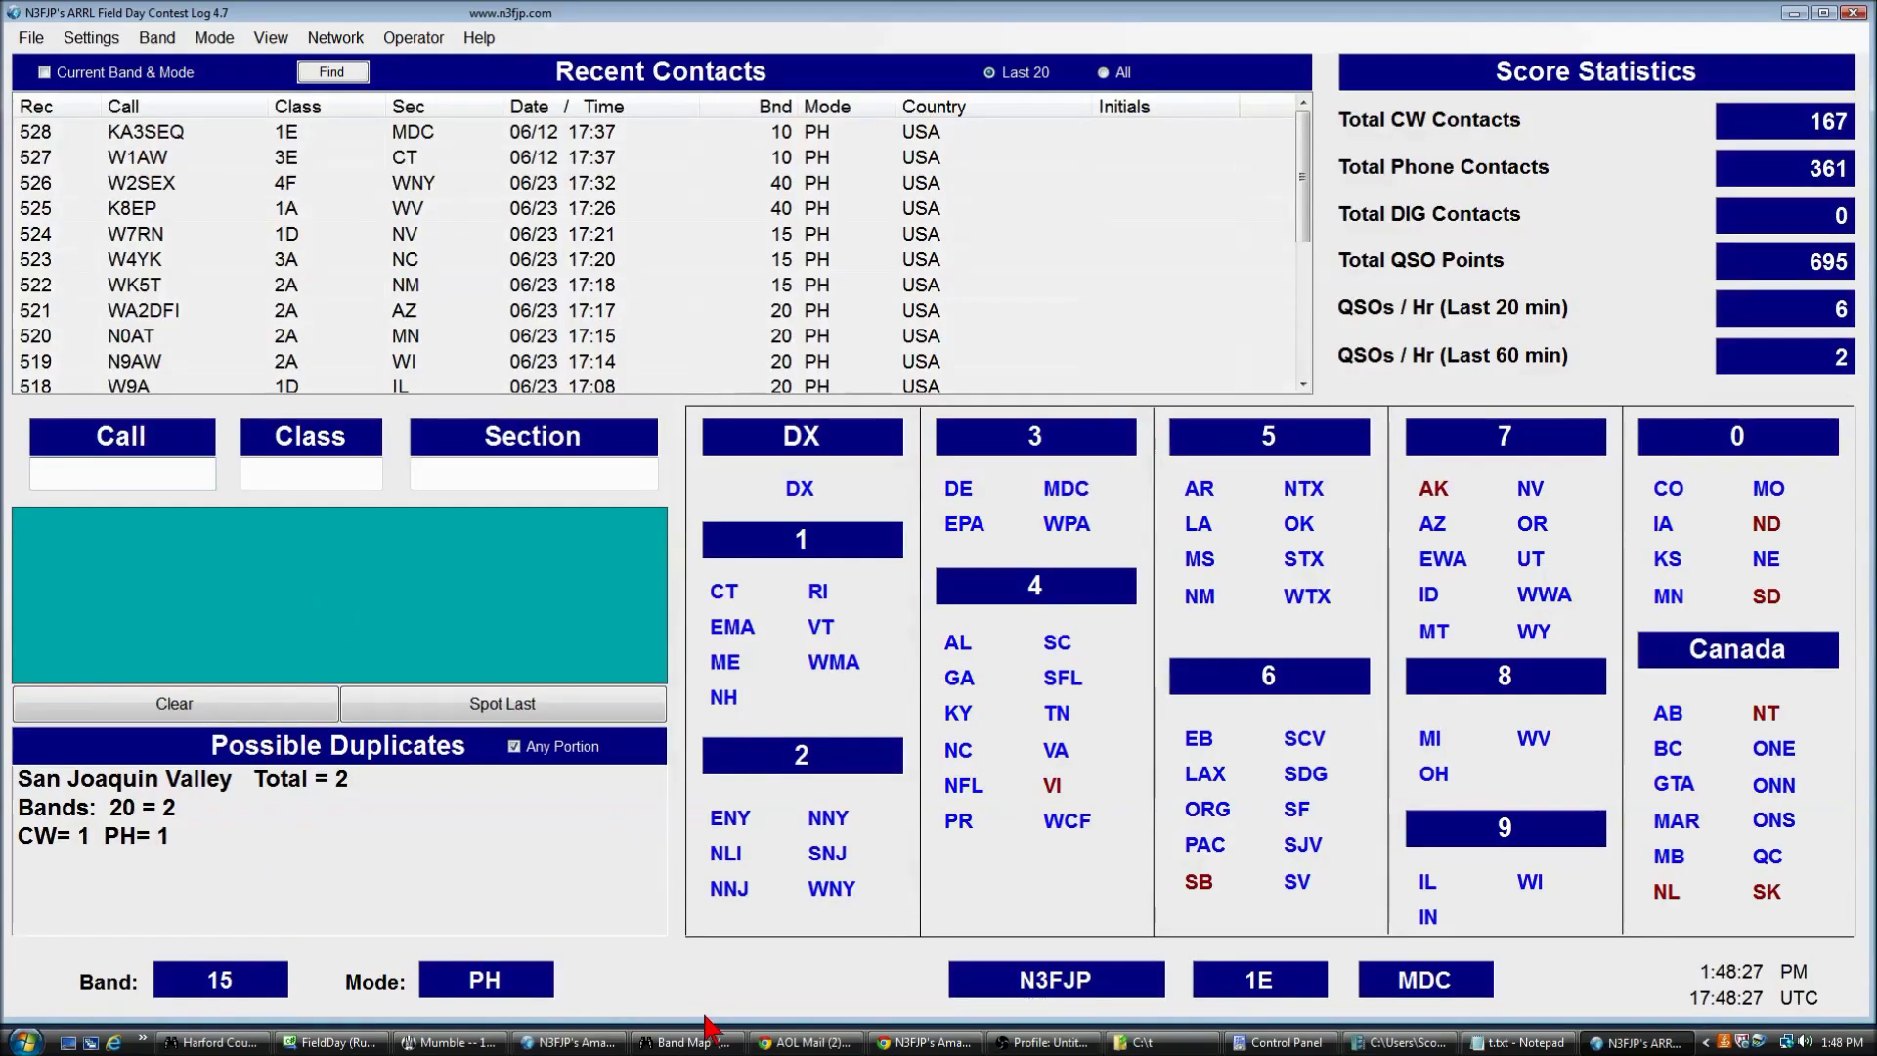
pyautogui.write('W')
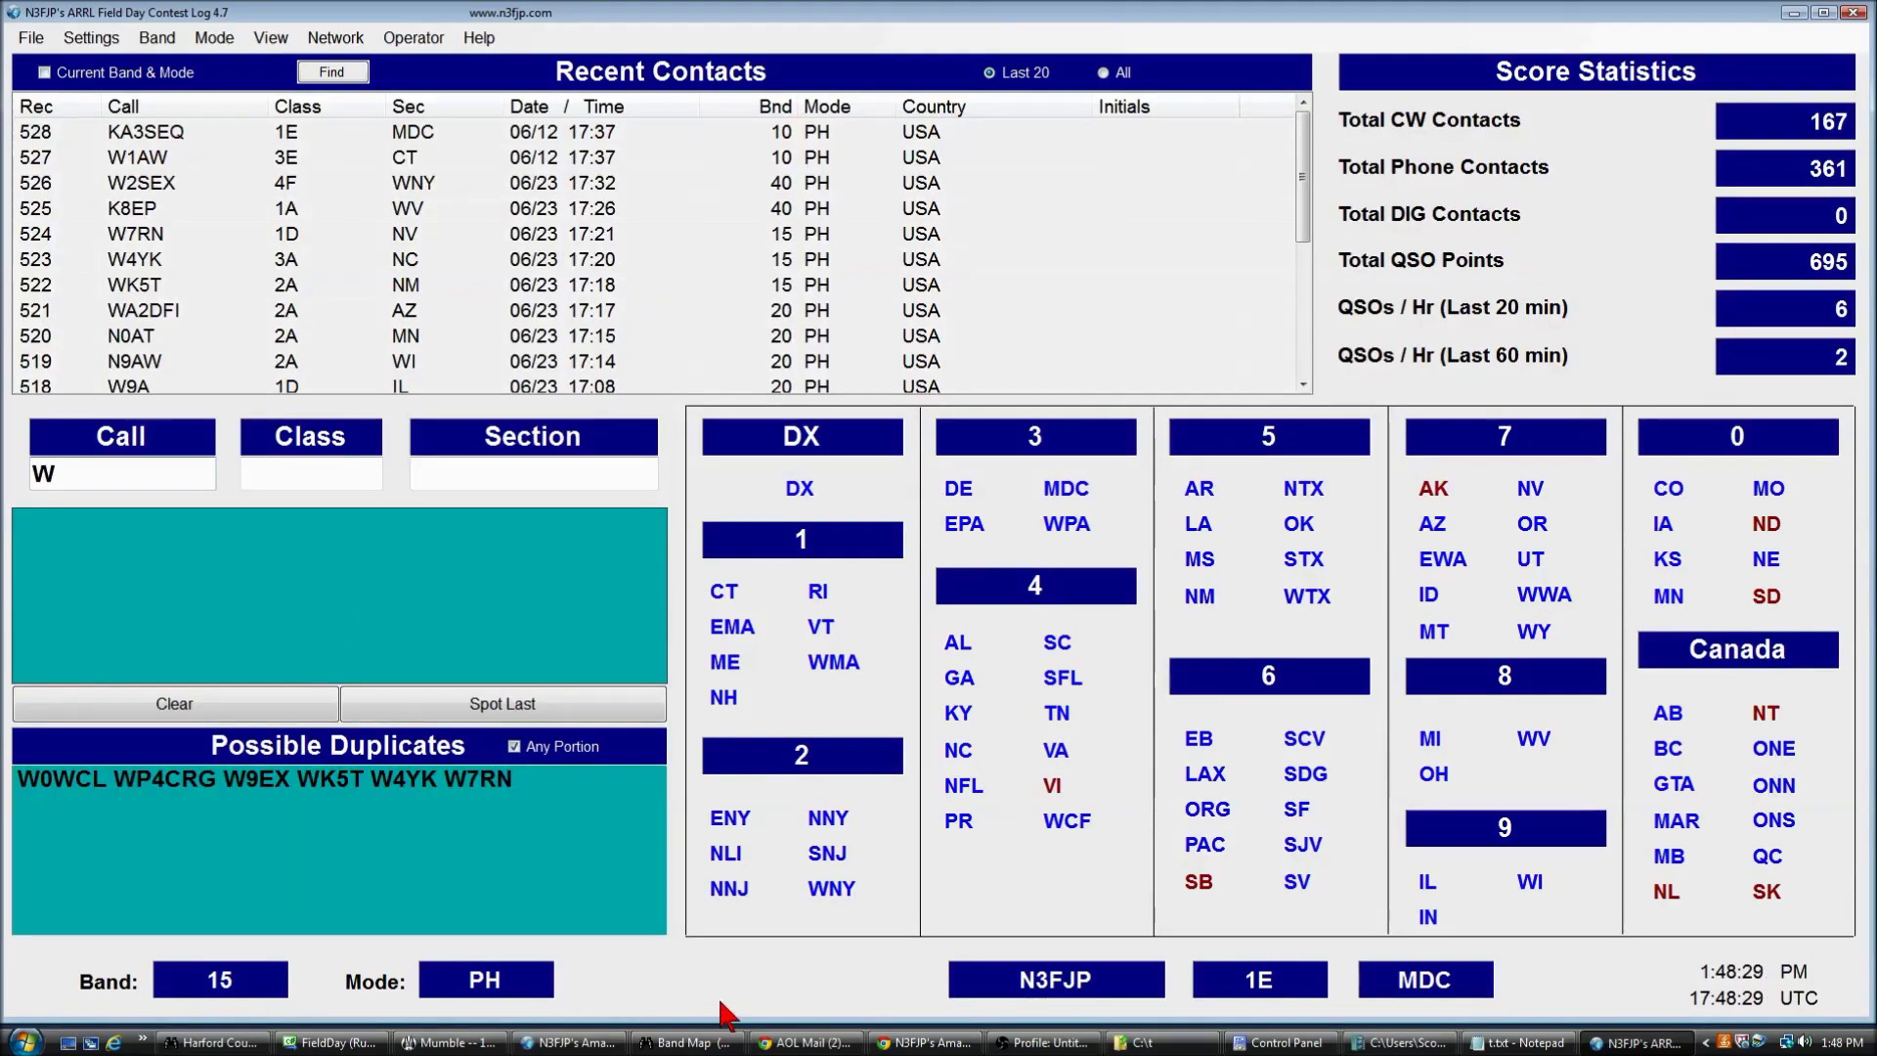
pyautogui.write('1AW')
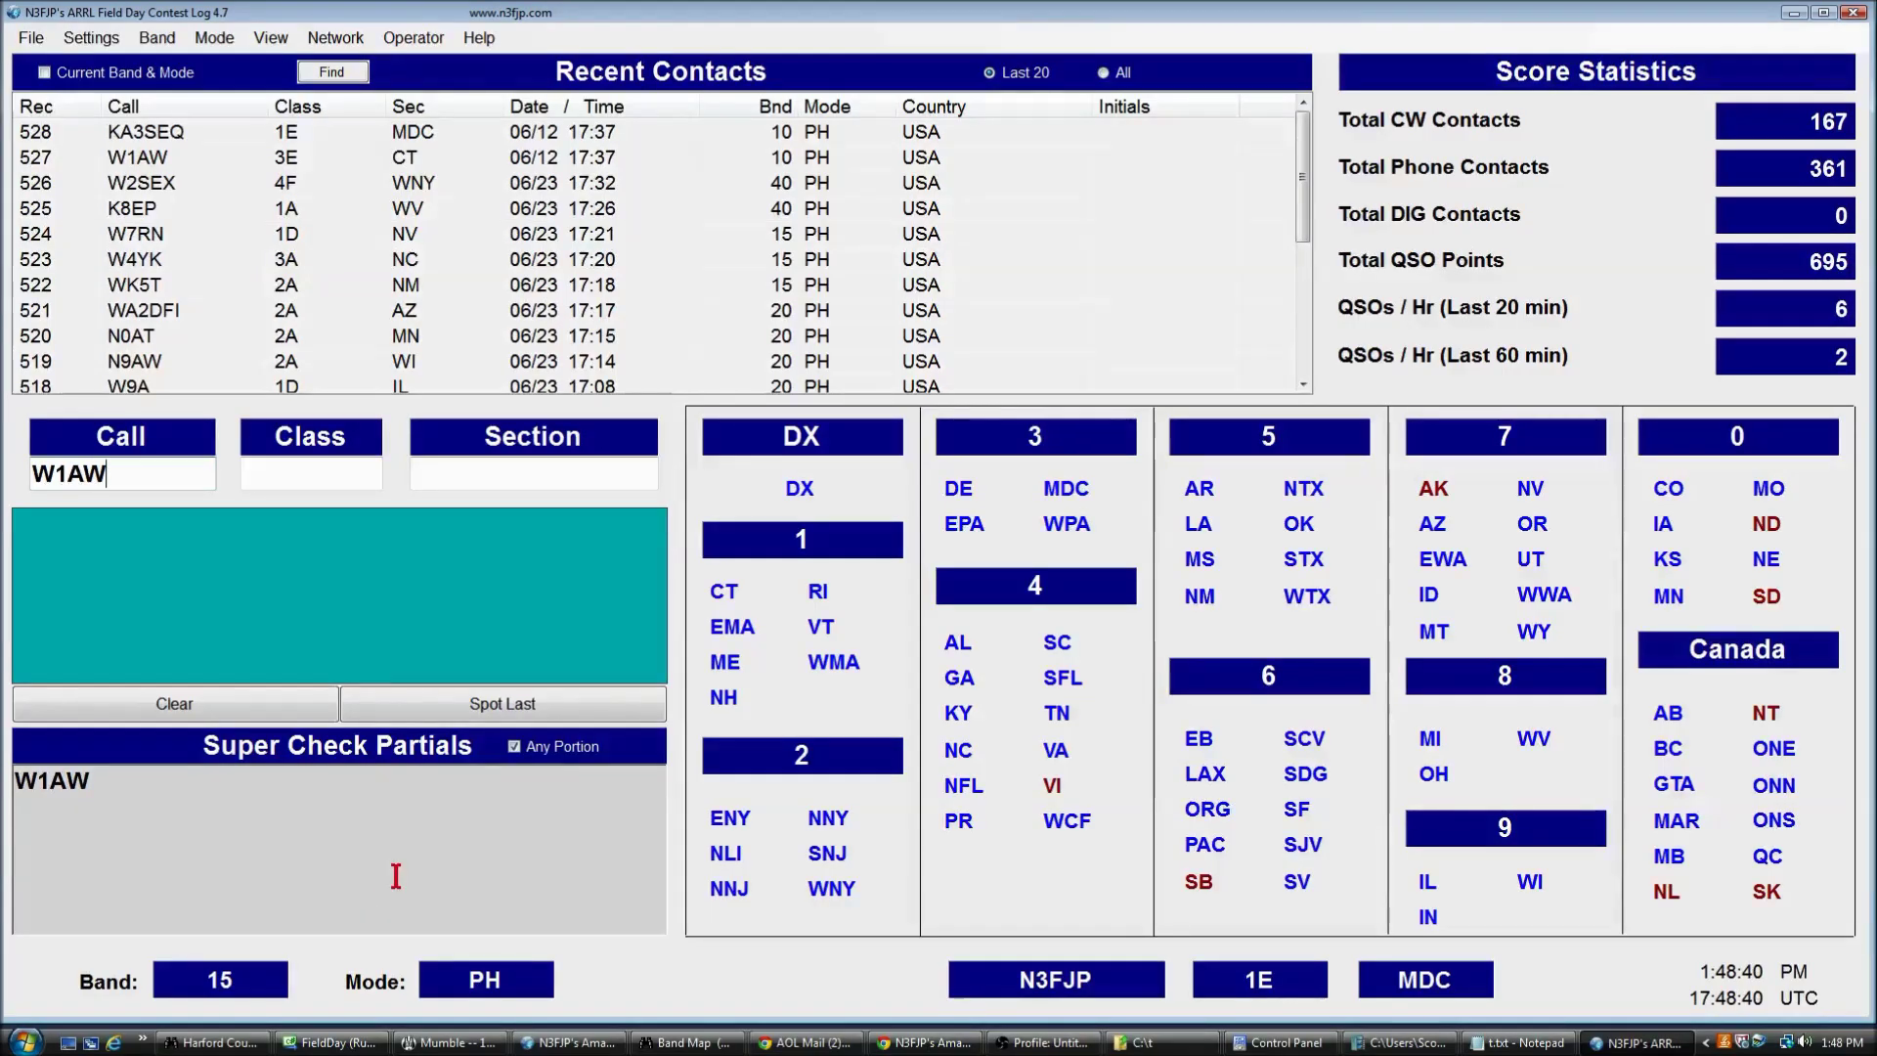
pyautogui.press('Tab')
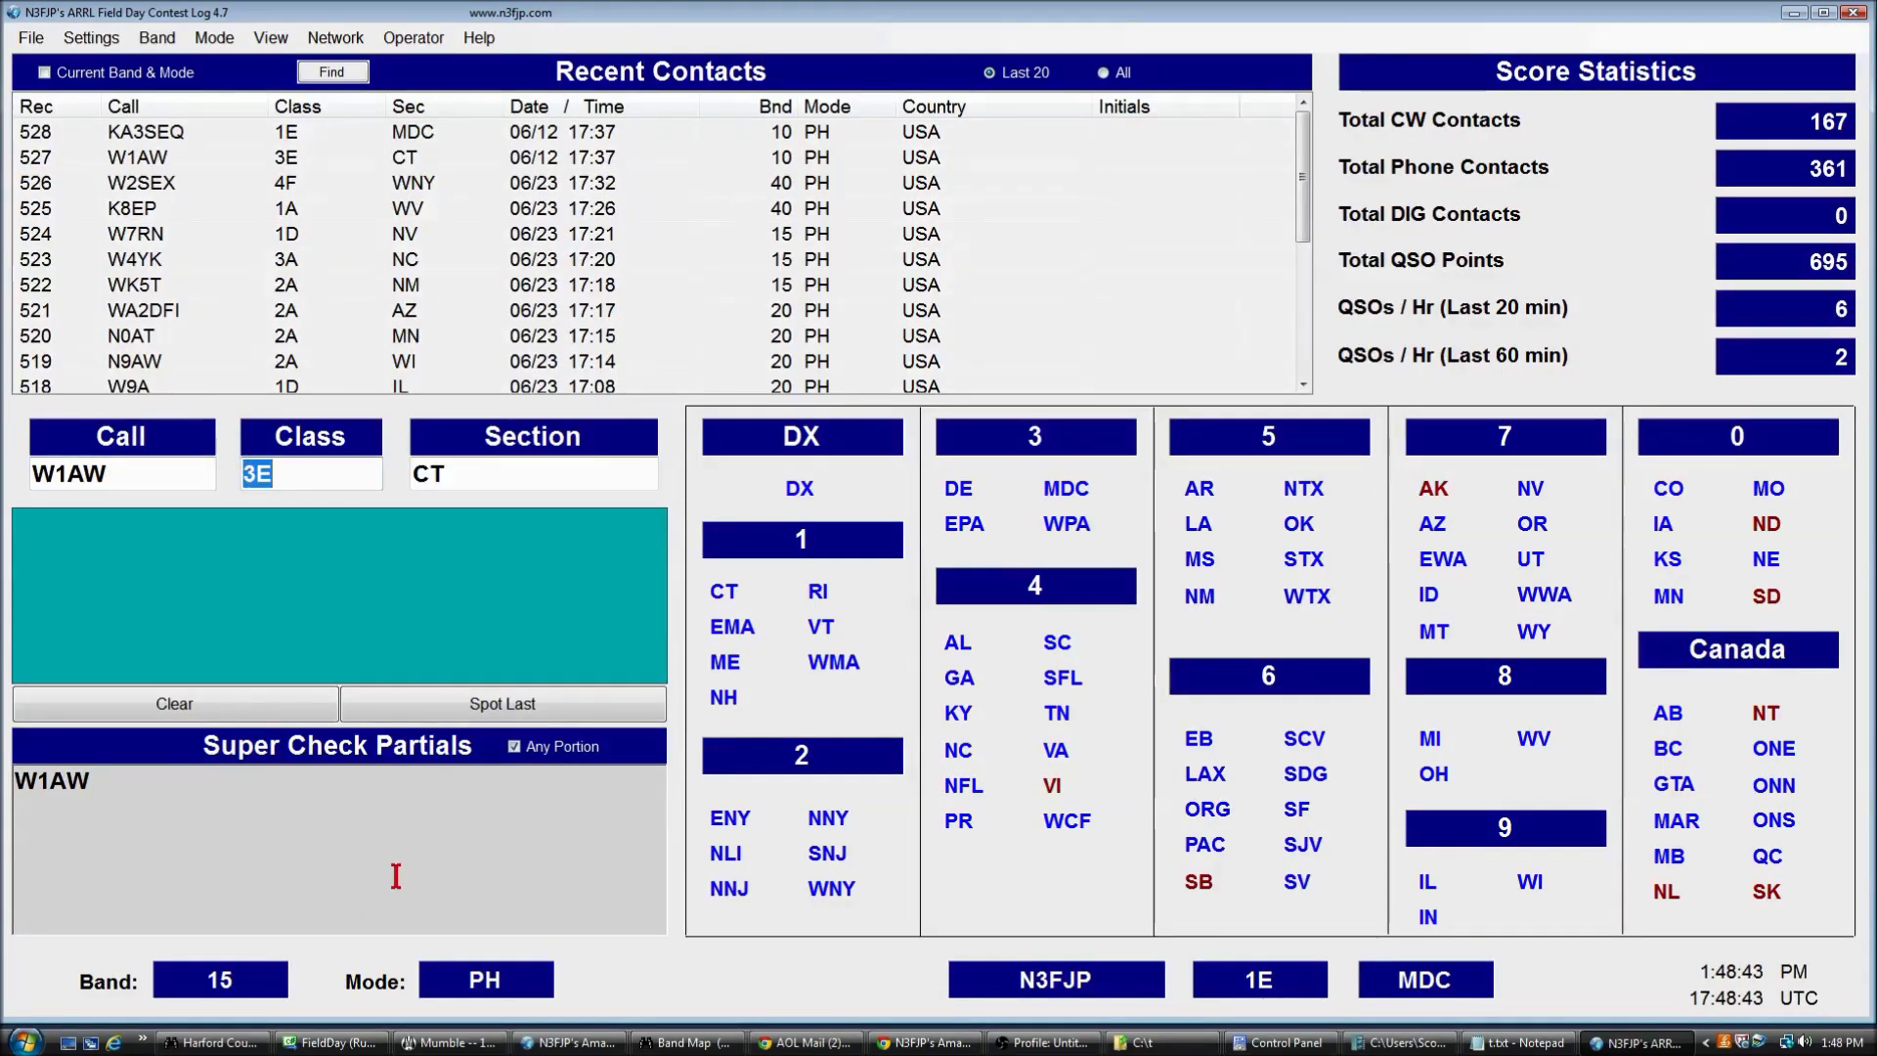
pyautogui.press('Tab')
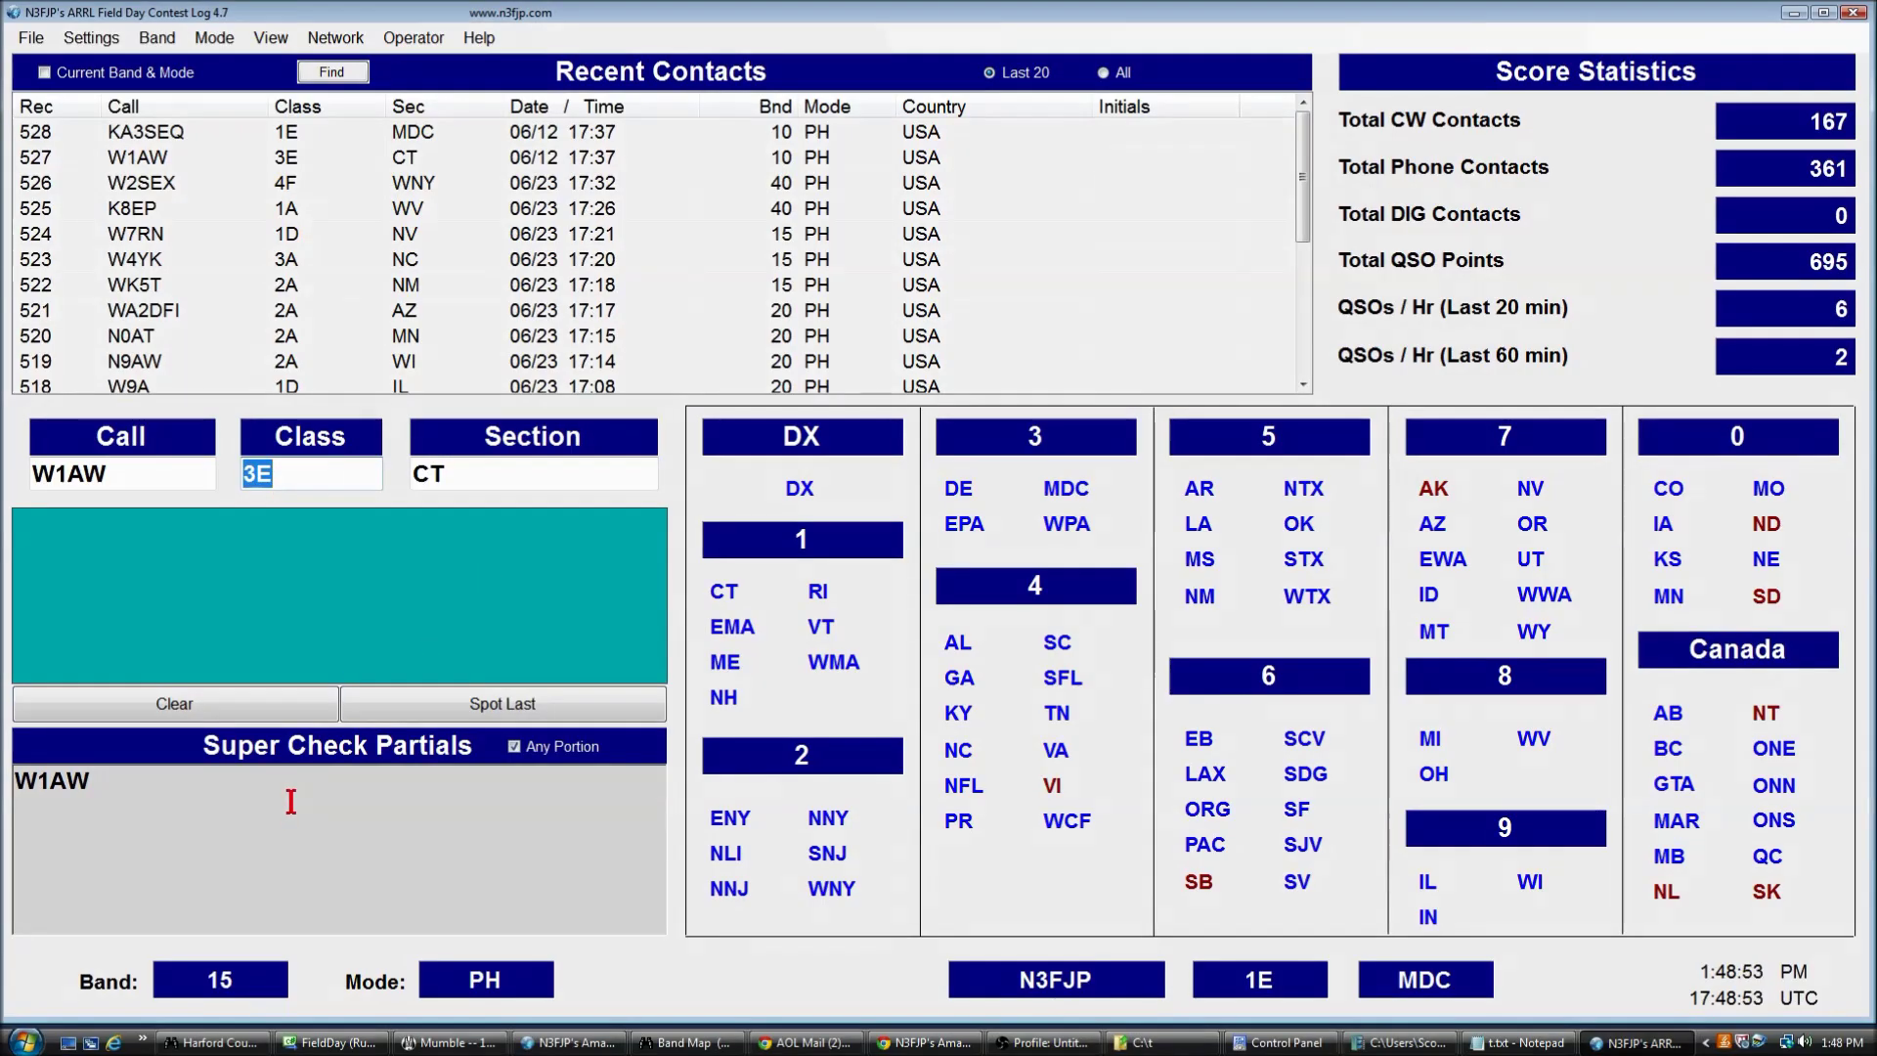
pyautogui.press('Escape')
# - Review section totals for TN, STX, VT and ENY, then enter KL7AA with class 1E
pyautogui.moveTo(847, 670)
pyautogui.moveTo(1060, 703)
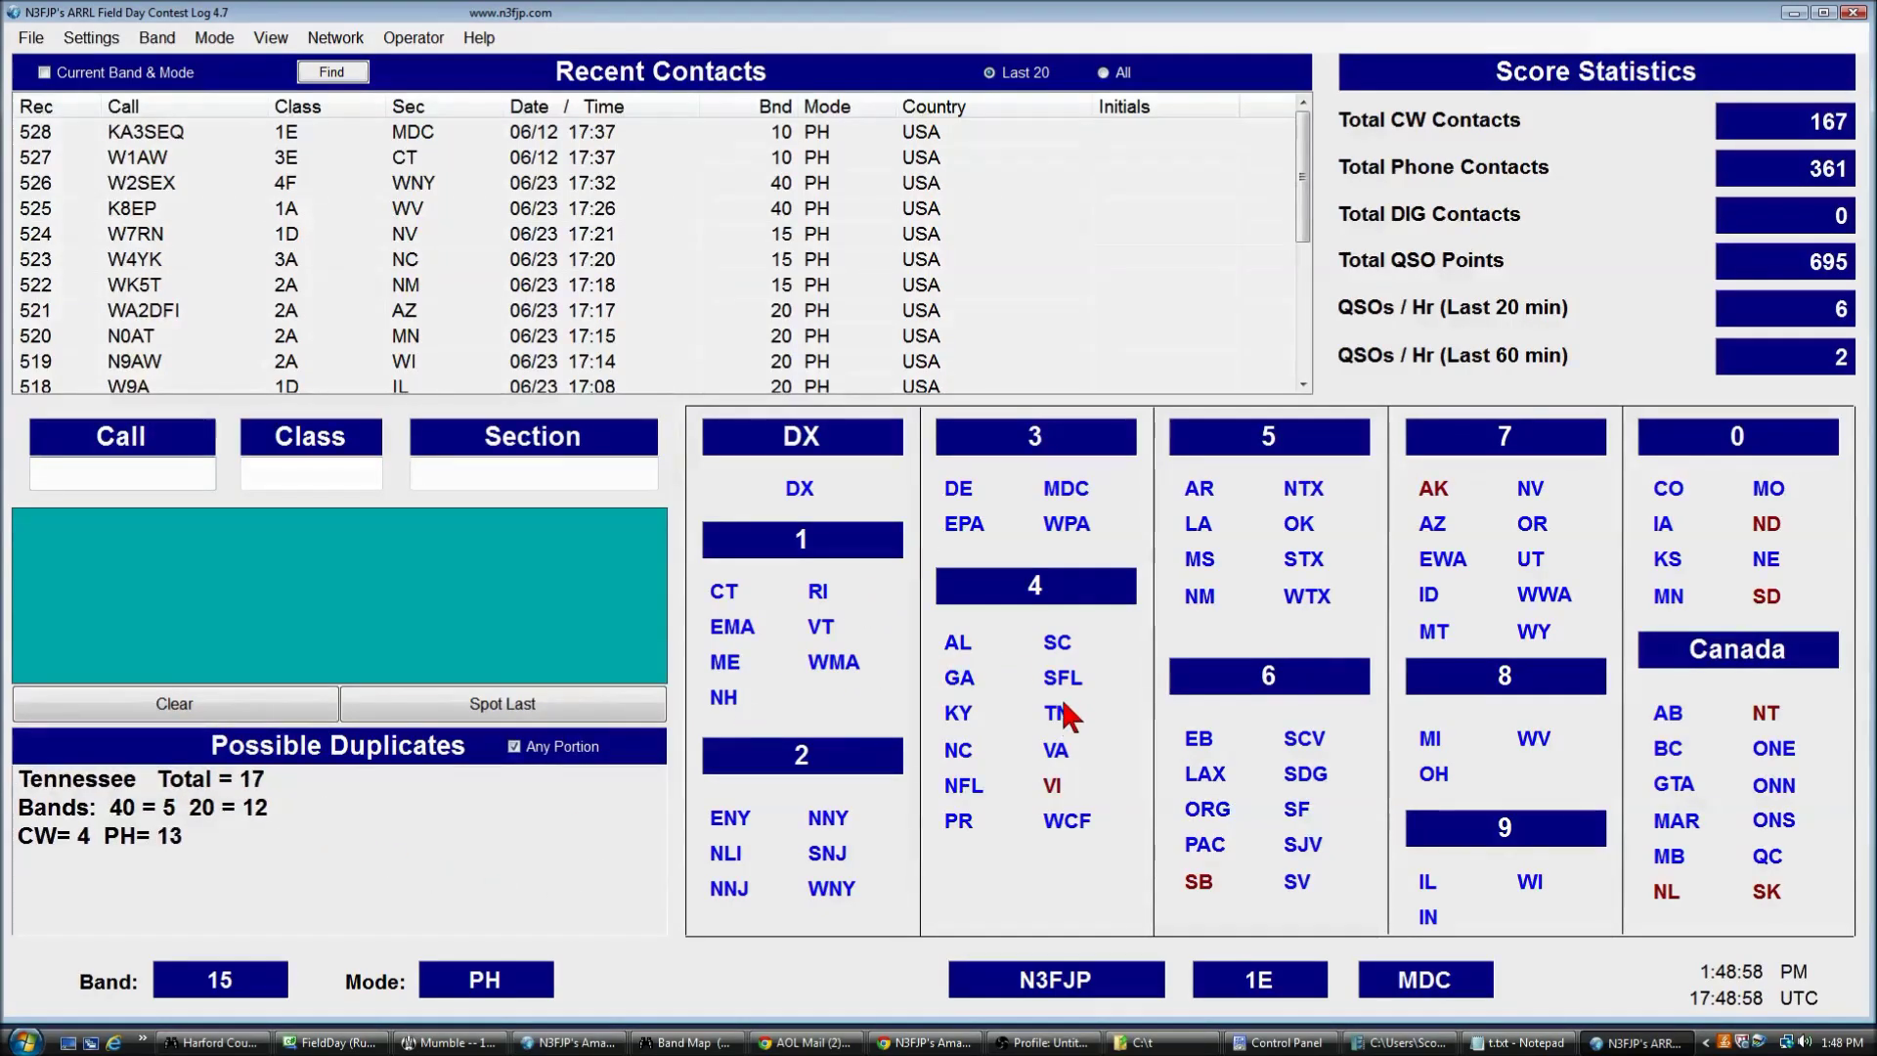
pyautogui.moveTo(1312, 569)
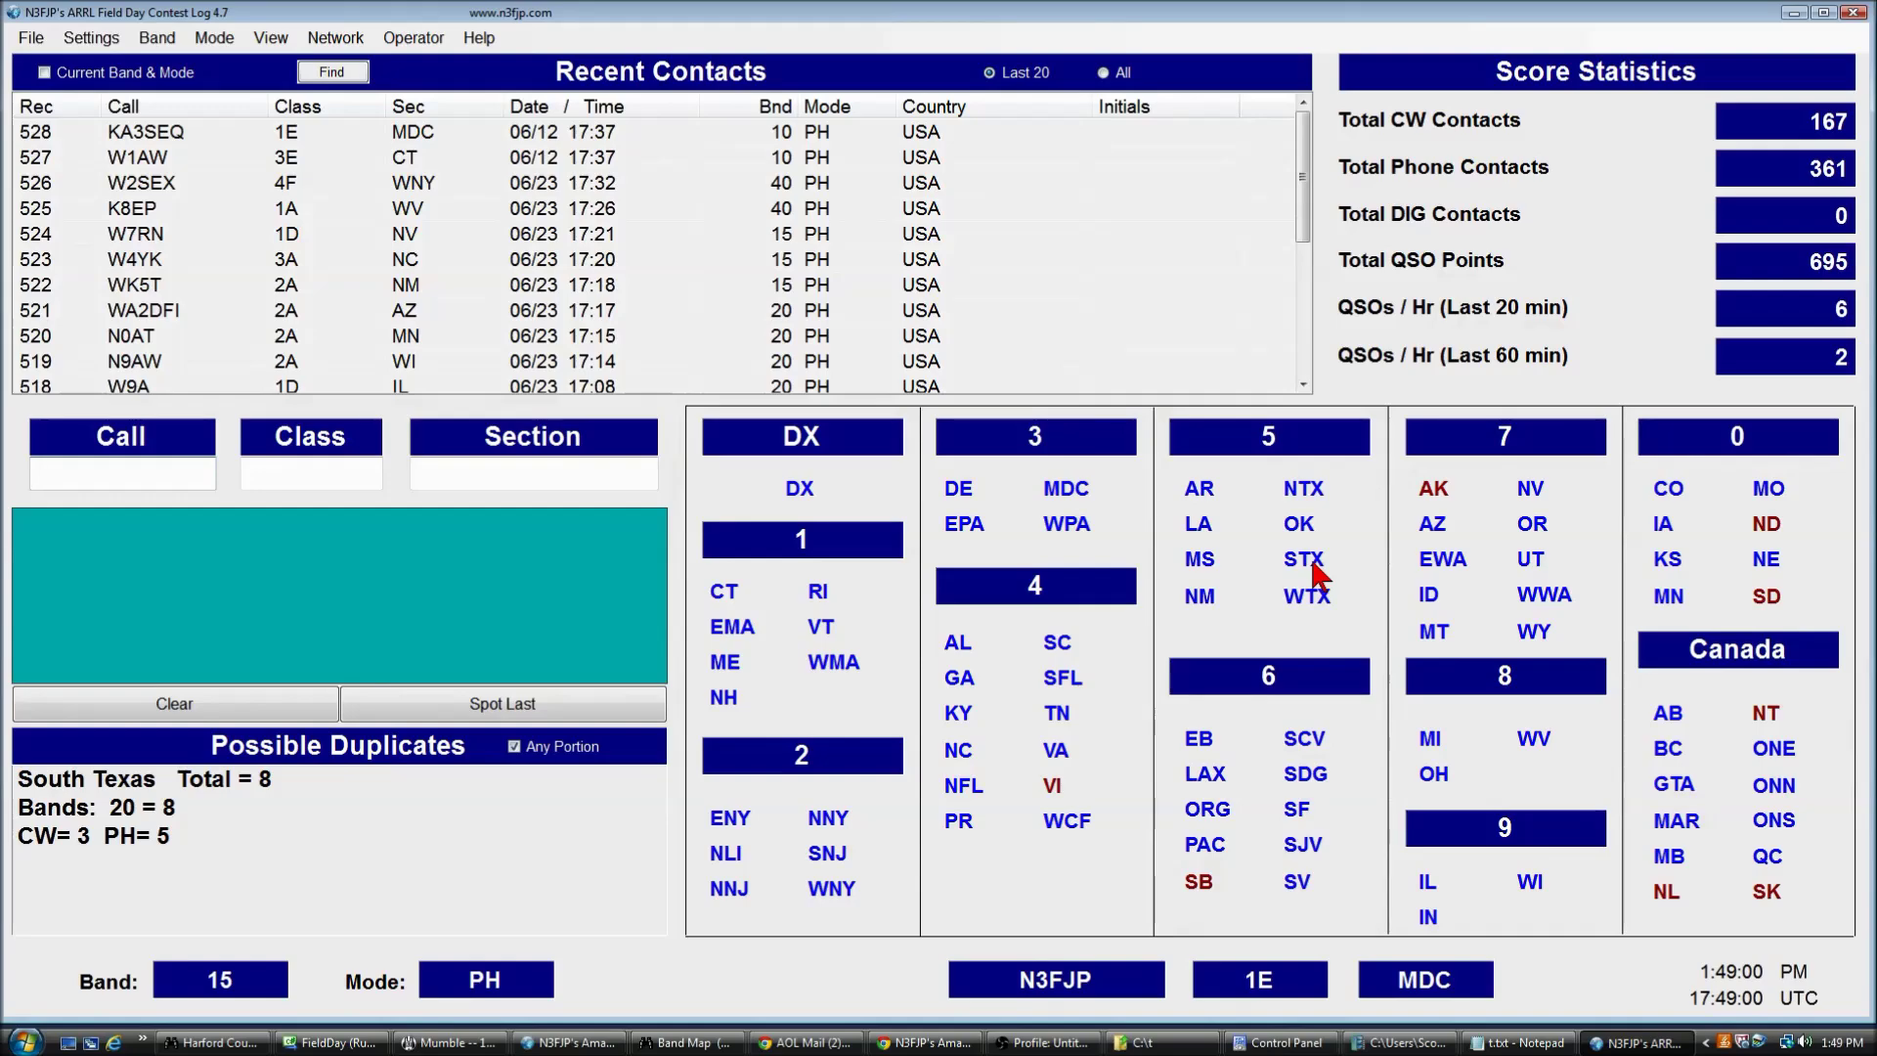
pyautogui.moveTo(801, 647)
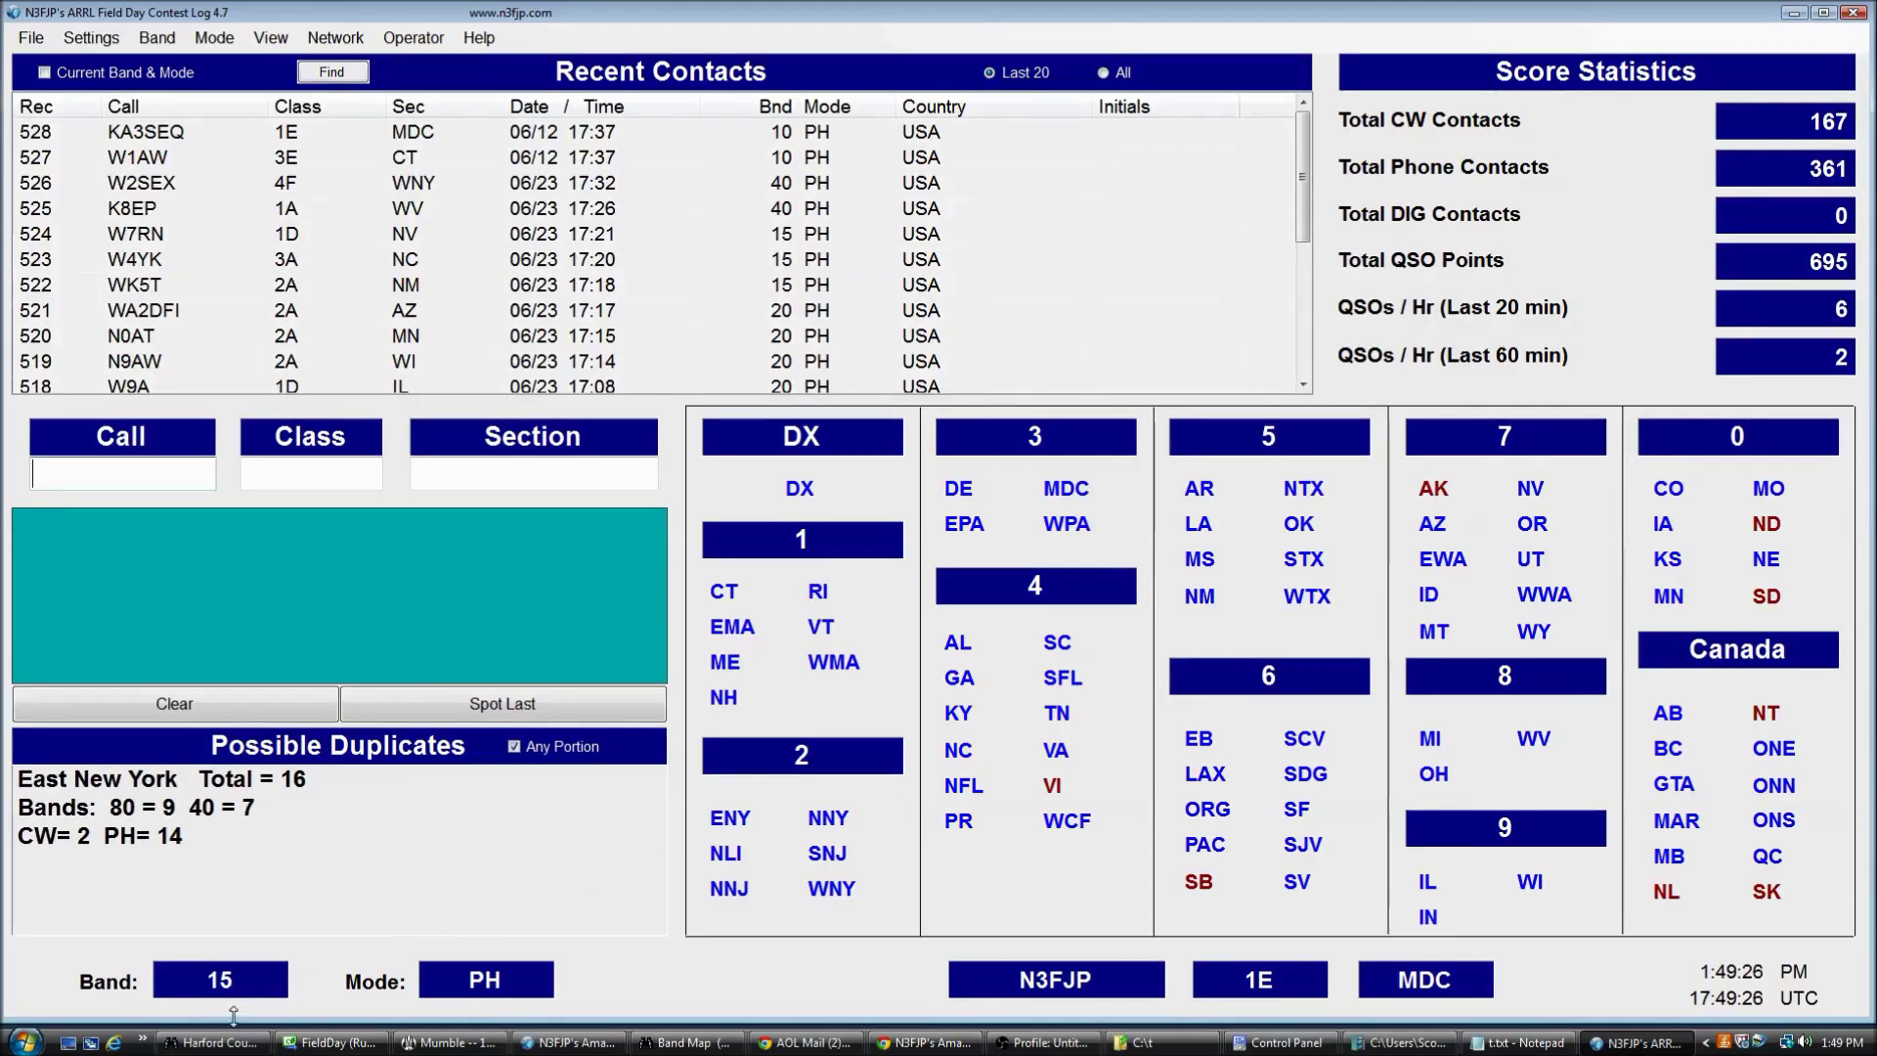
pyautogui.write('KL')
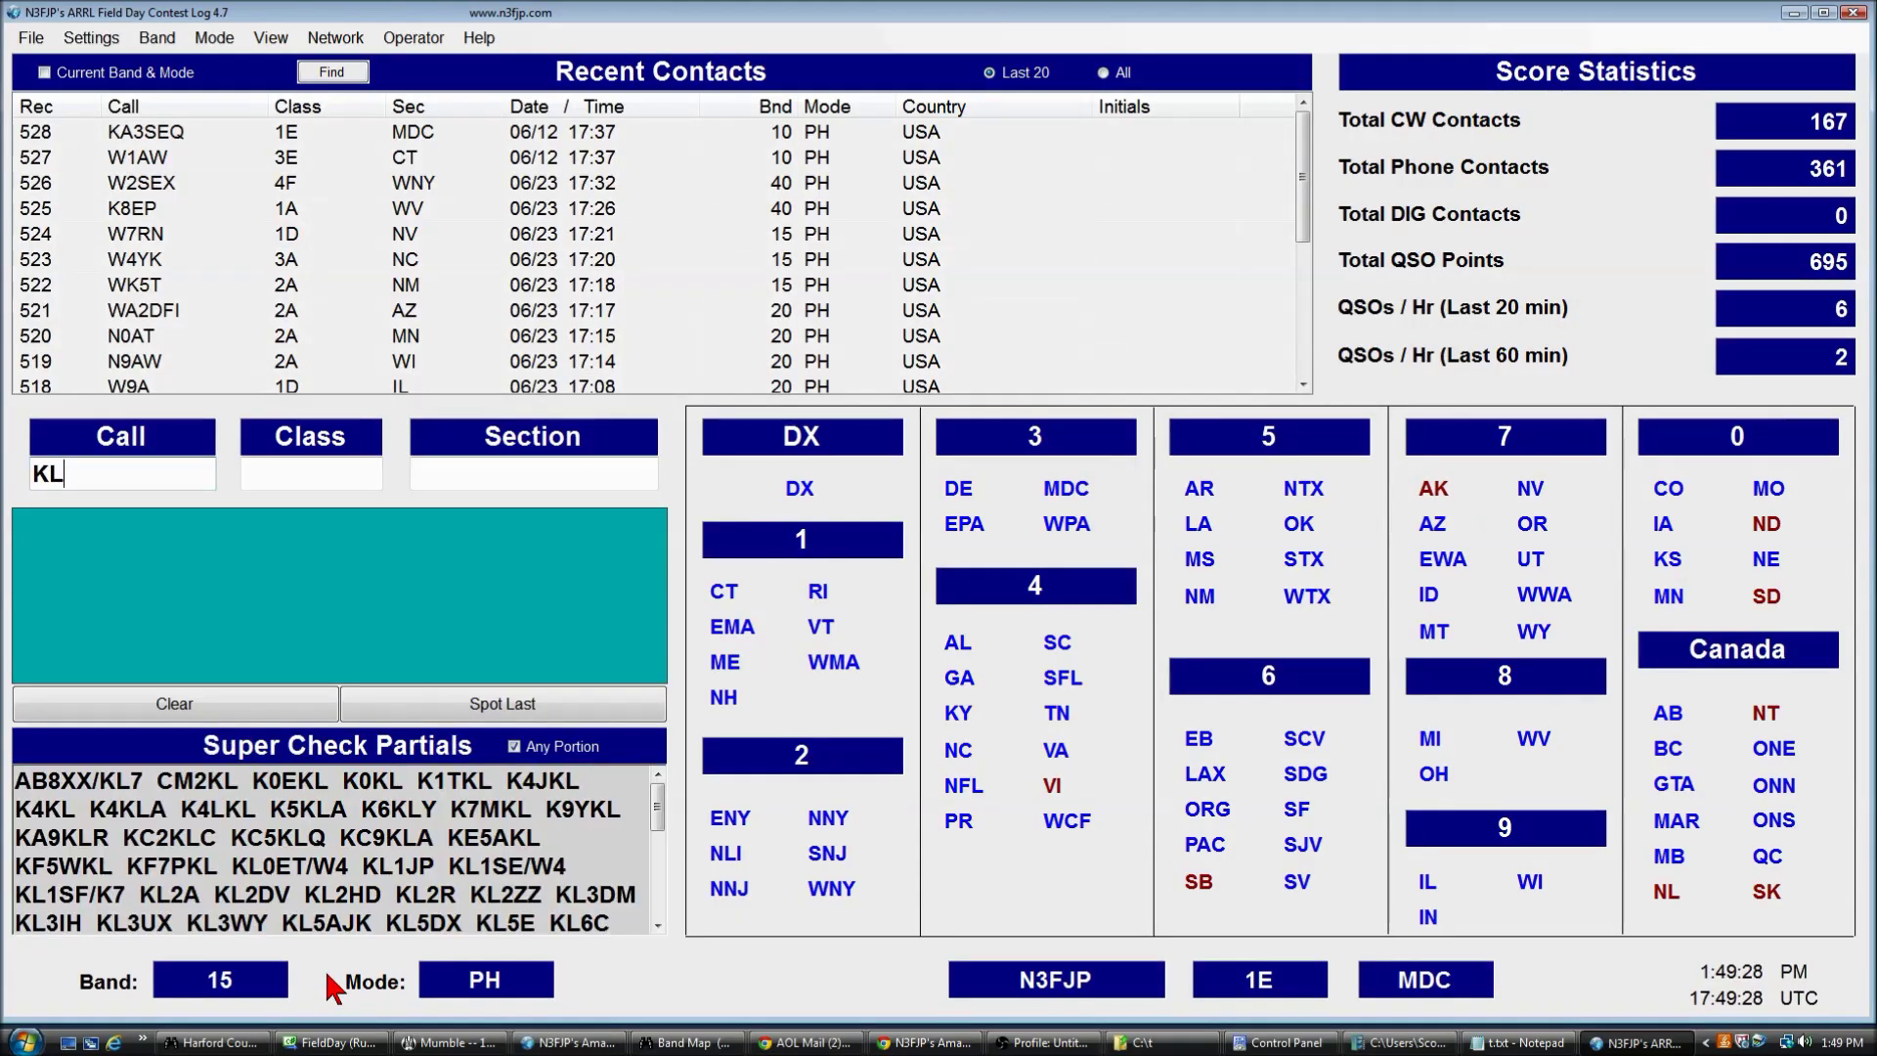
pyautogui.write('7AA')
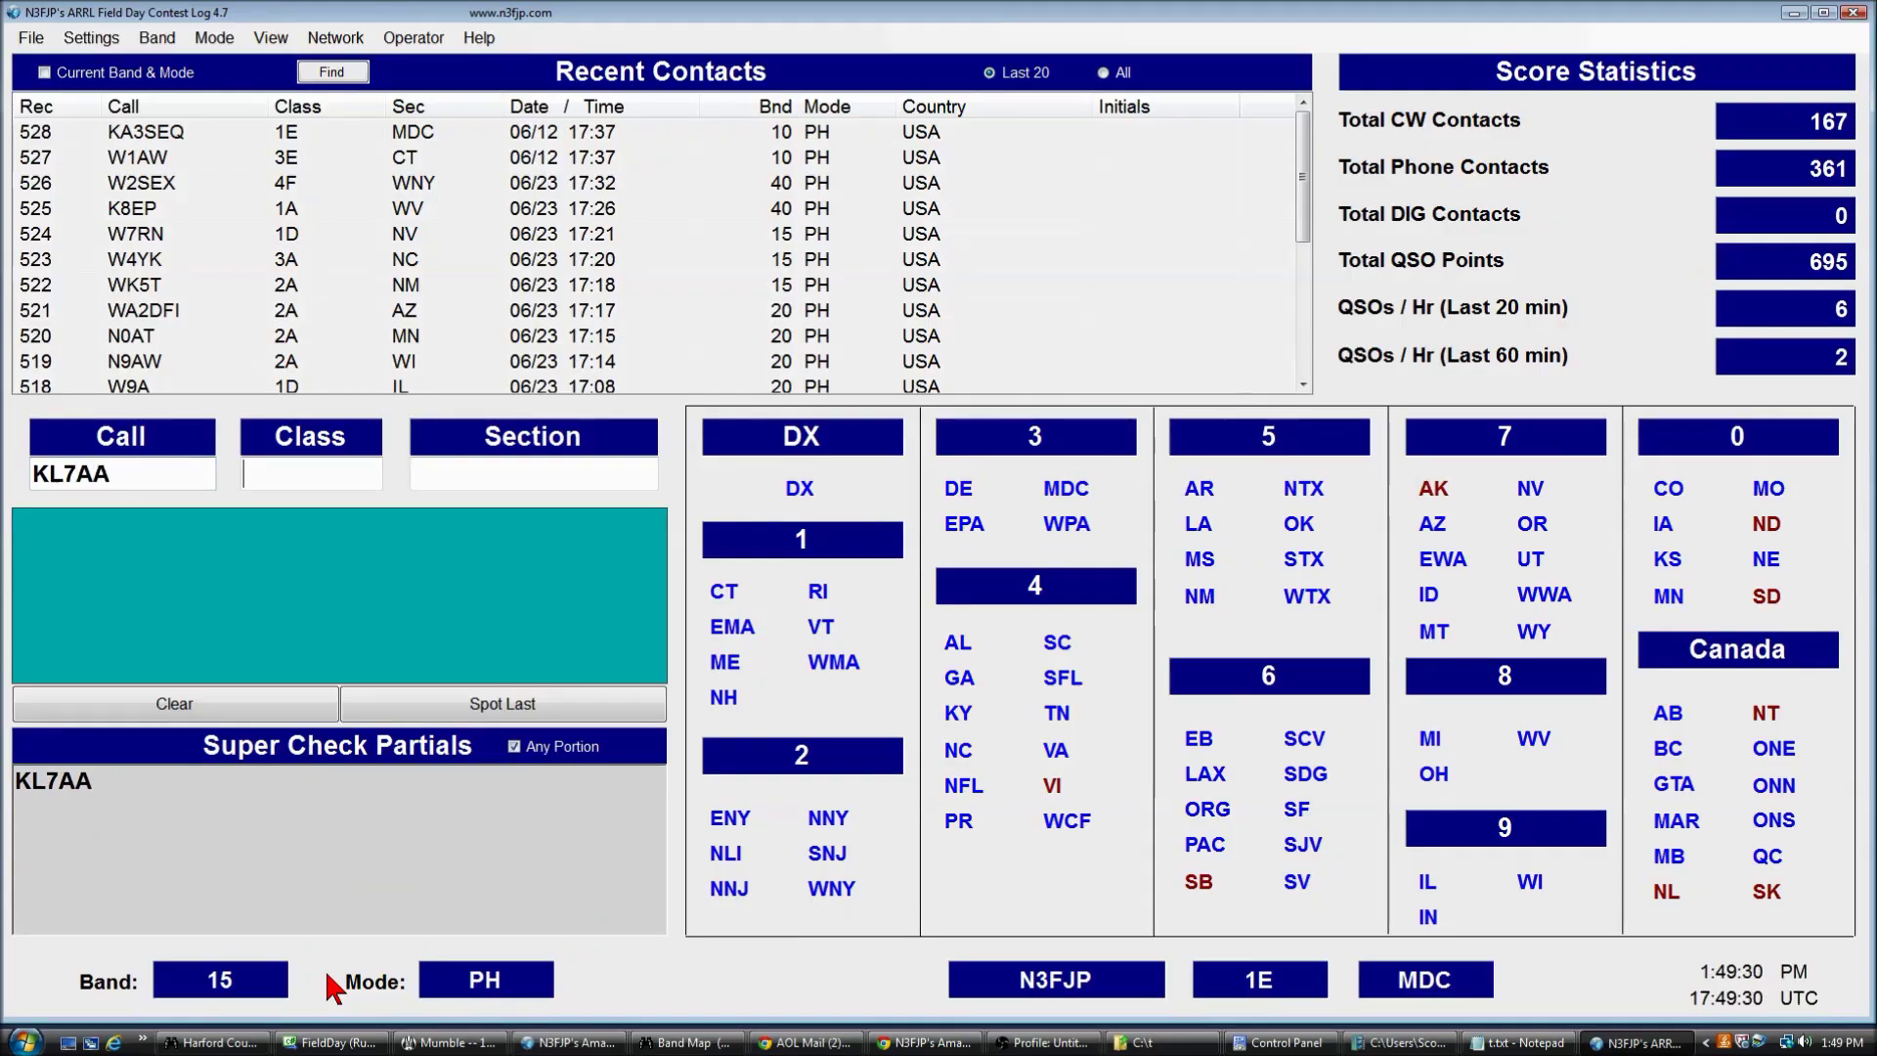
pyautogui.write('1E')
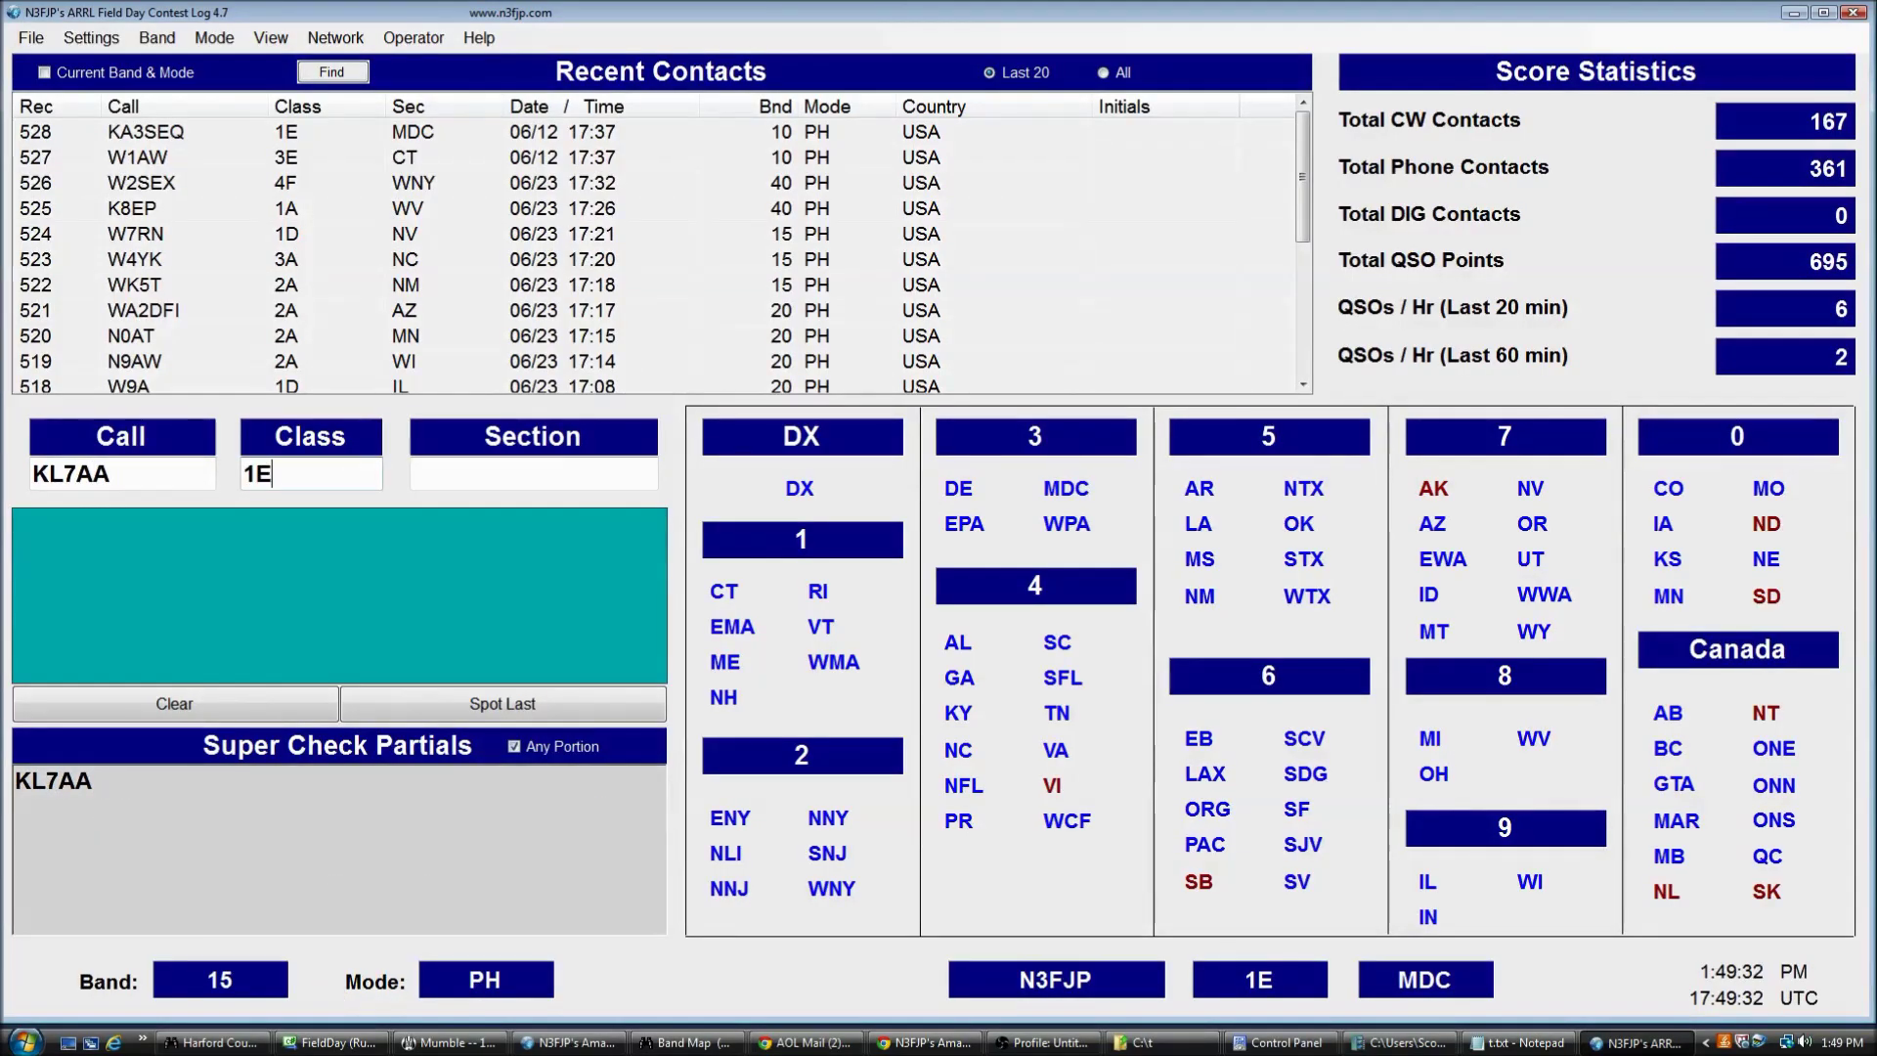
# - Log KL7AA from section AK as contact 529 on 15-metre phone
pyautogui.press('Tab')
pyautogui.write('AK')
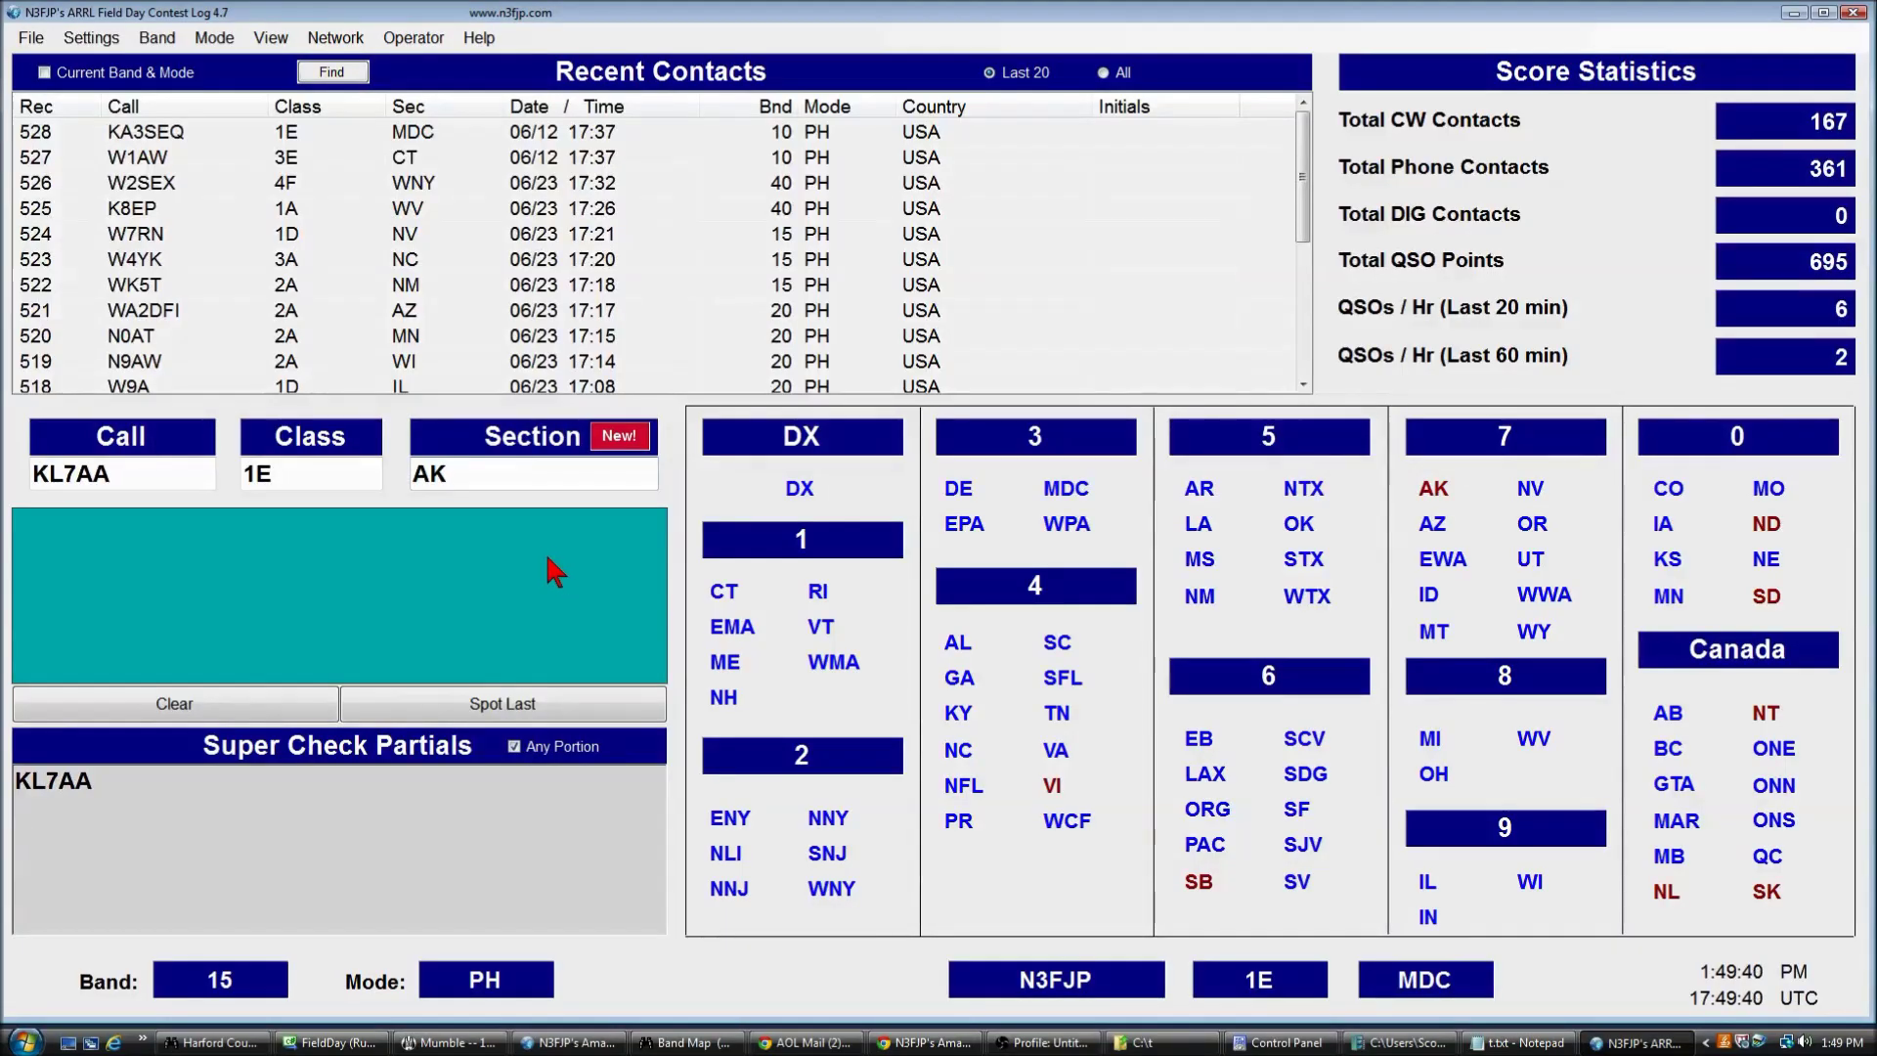
pyautogui.press('Return')
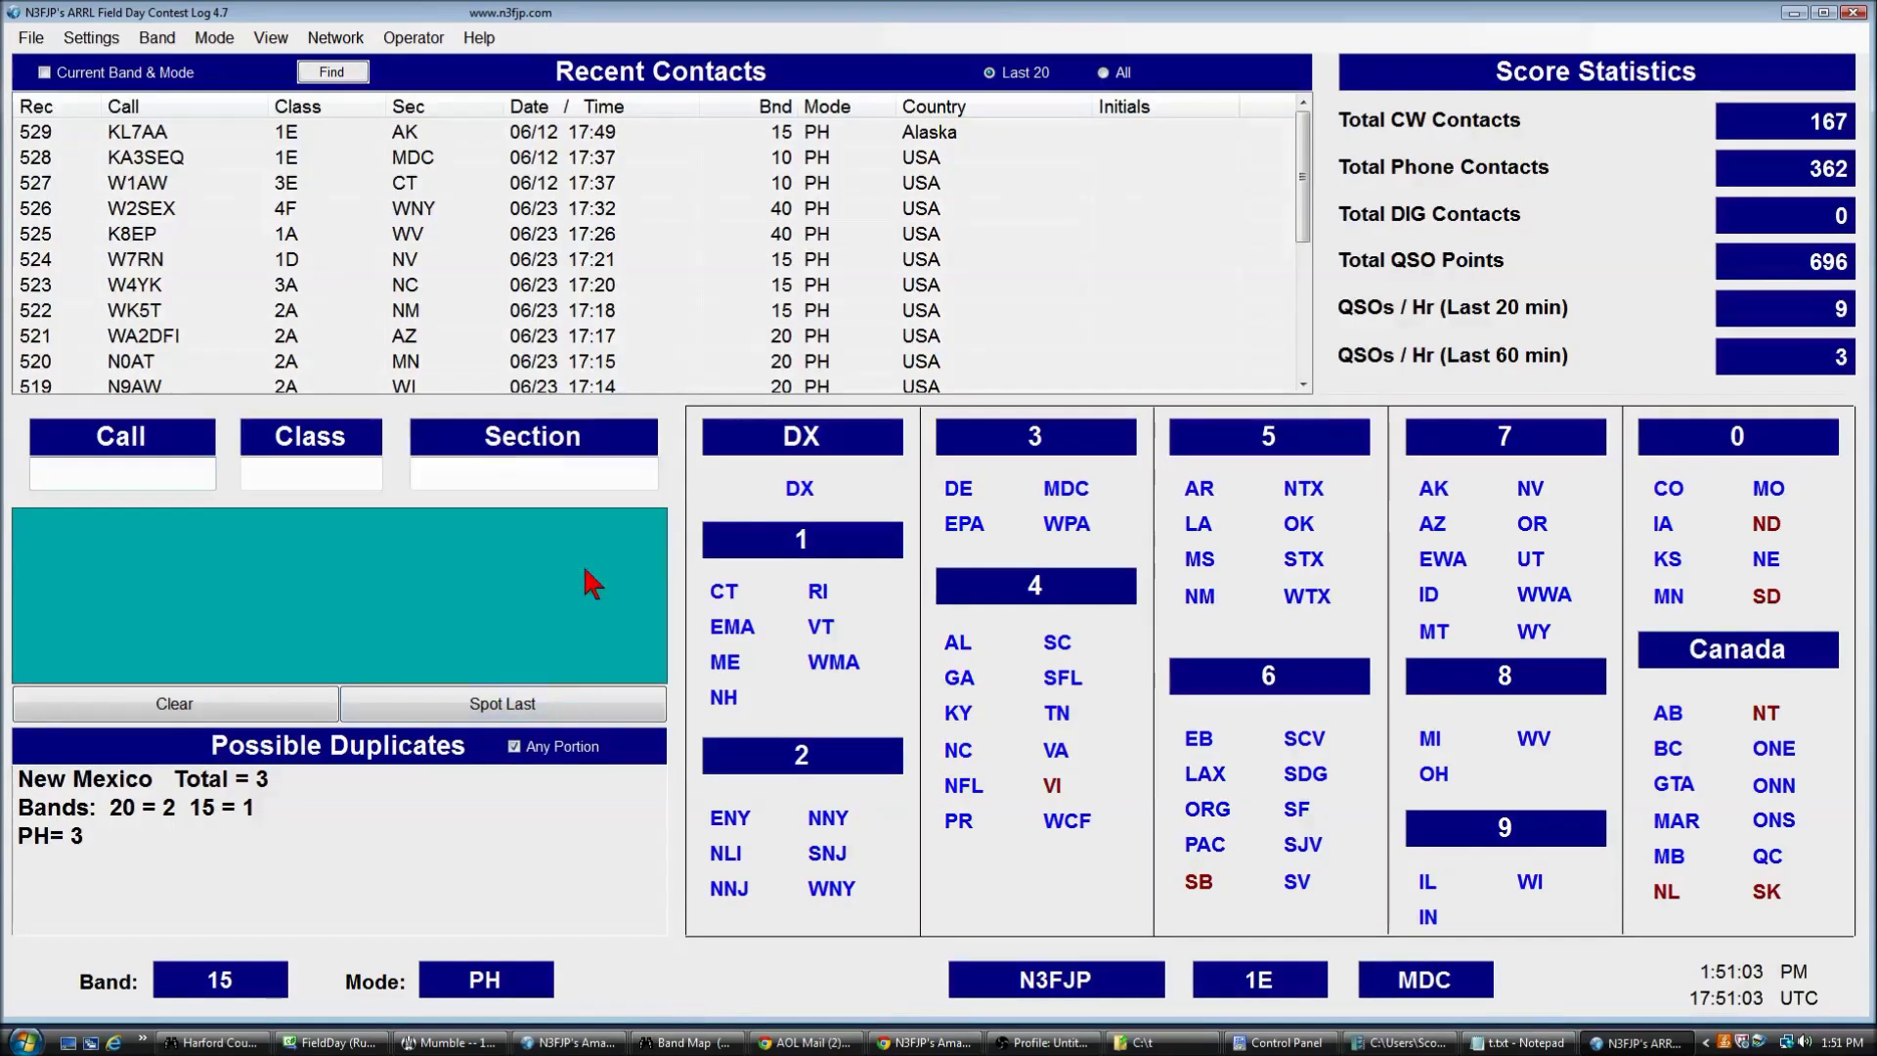
pyautogui.click(266, 37)
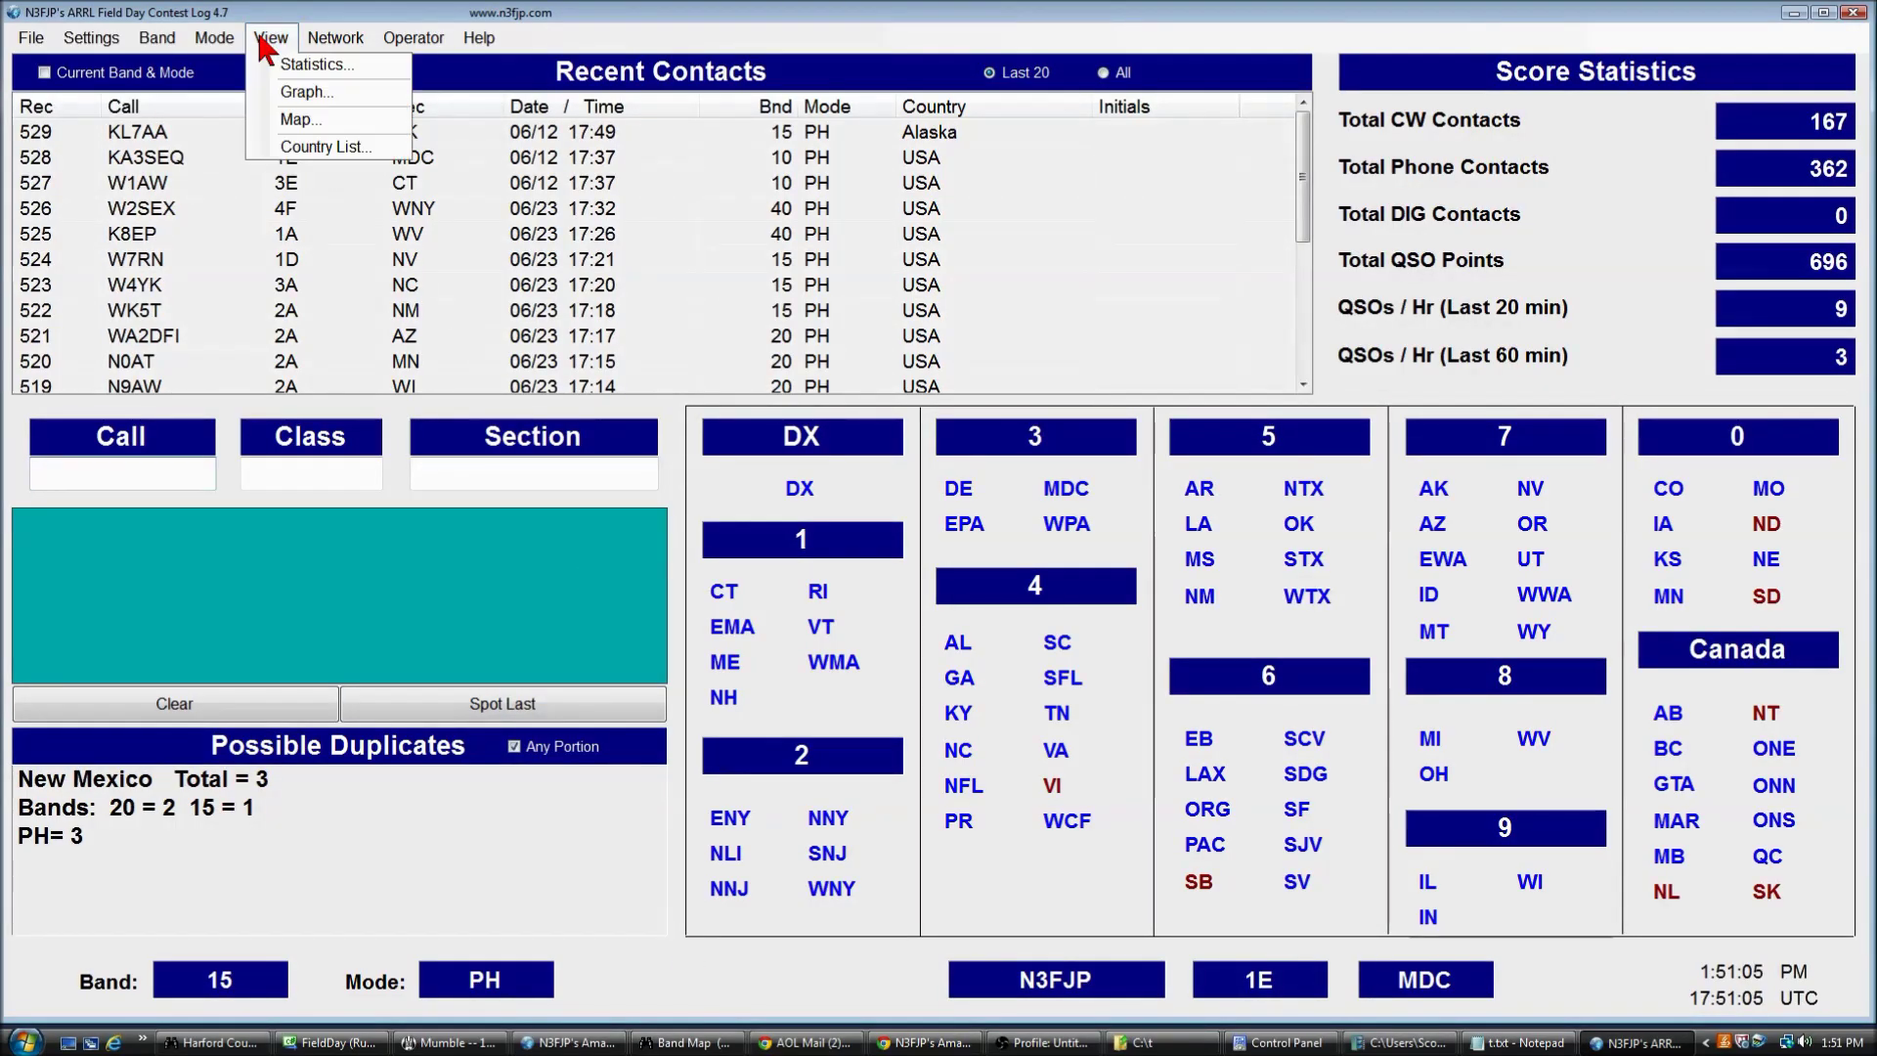
# - View the Section Map of worked sections, then display the QSO-rate activity graph
pyautogui.click(269, 115)
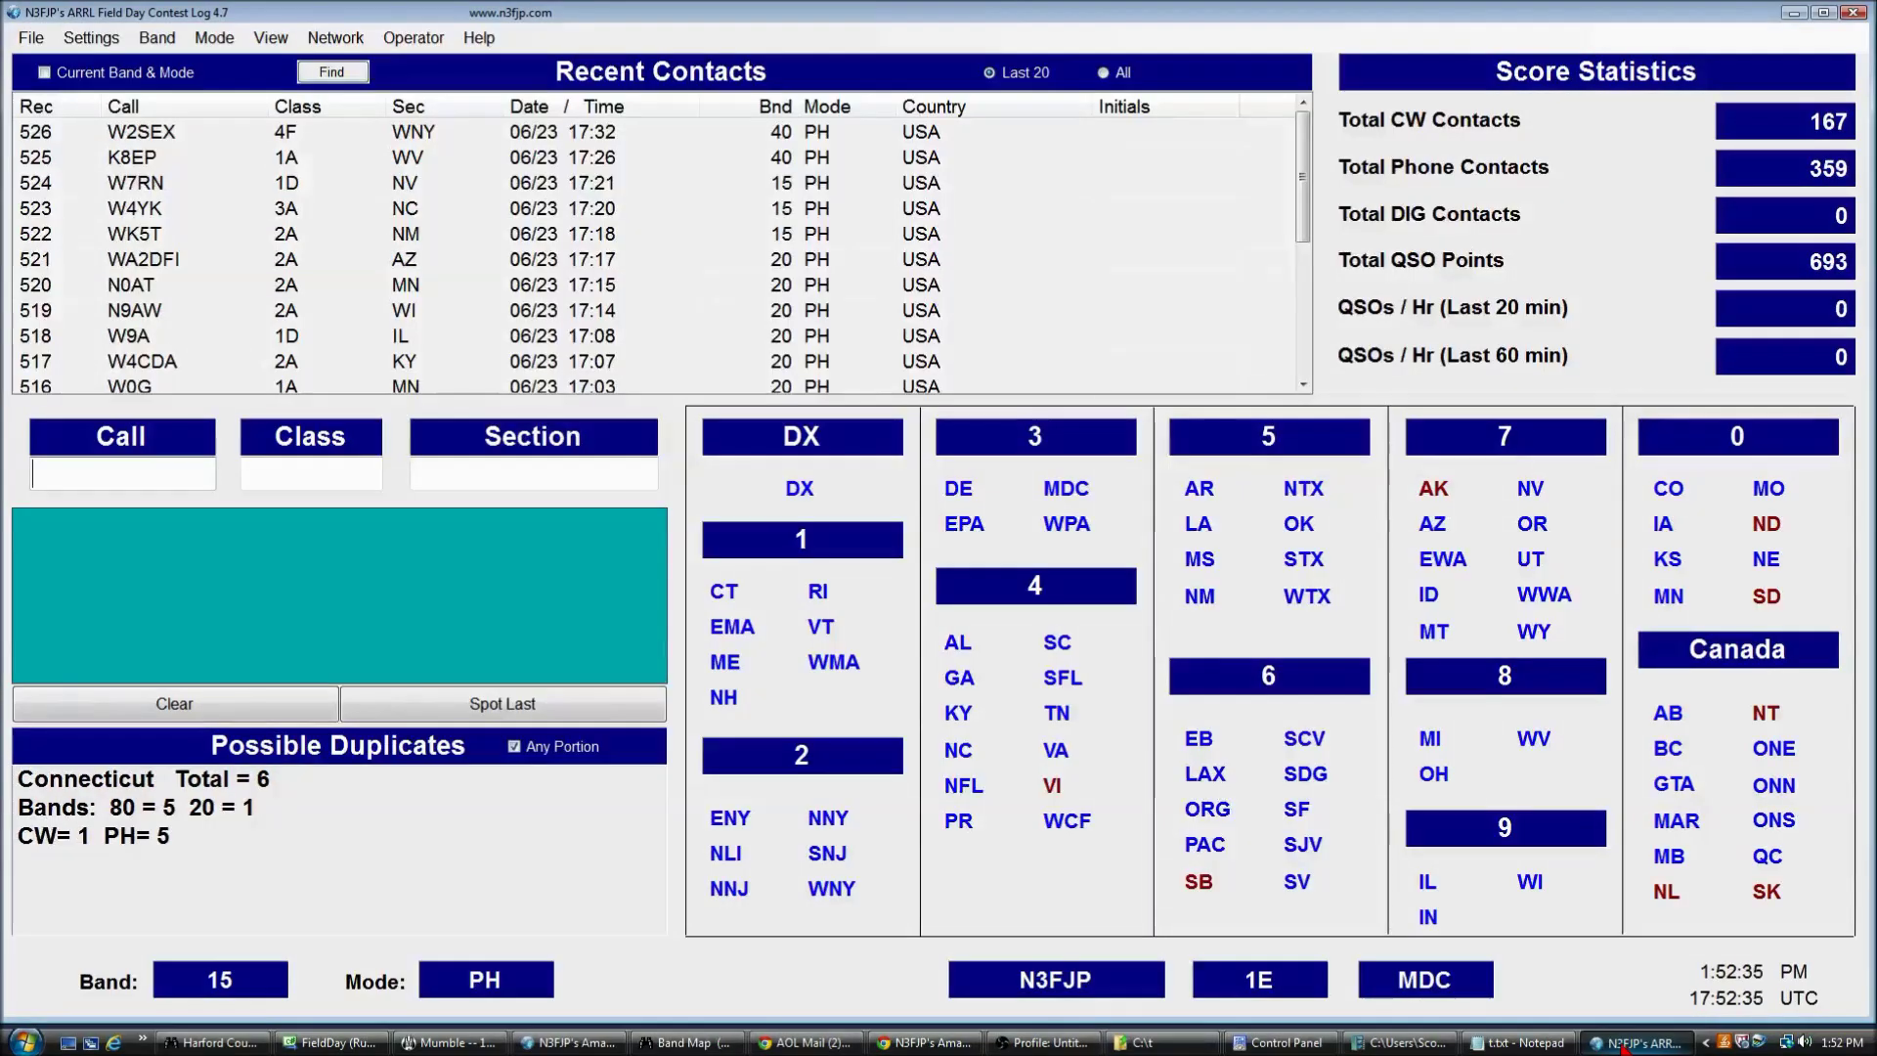
pyautogui.click(273, 38)
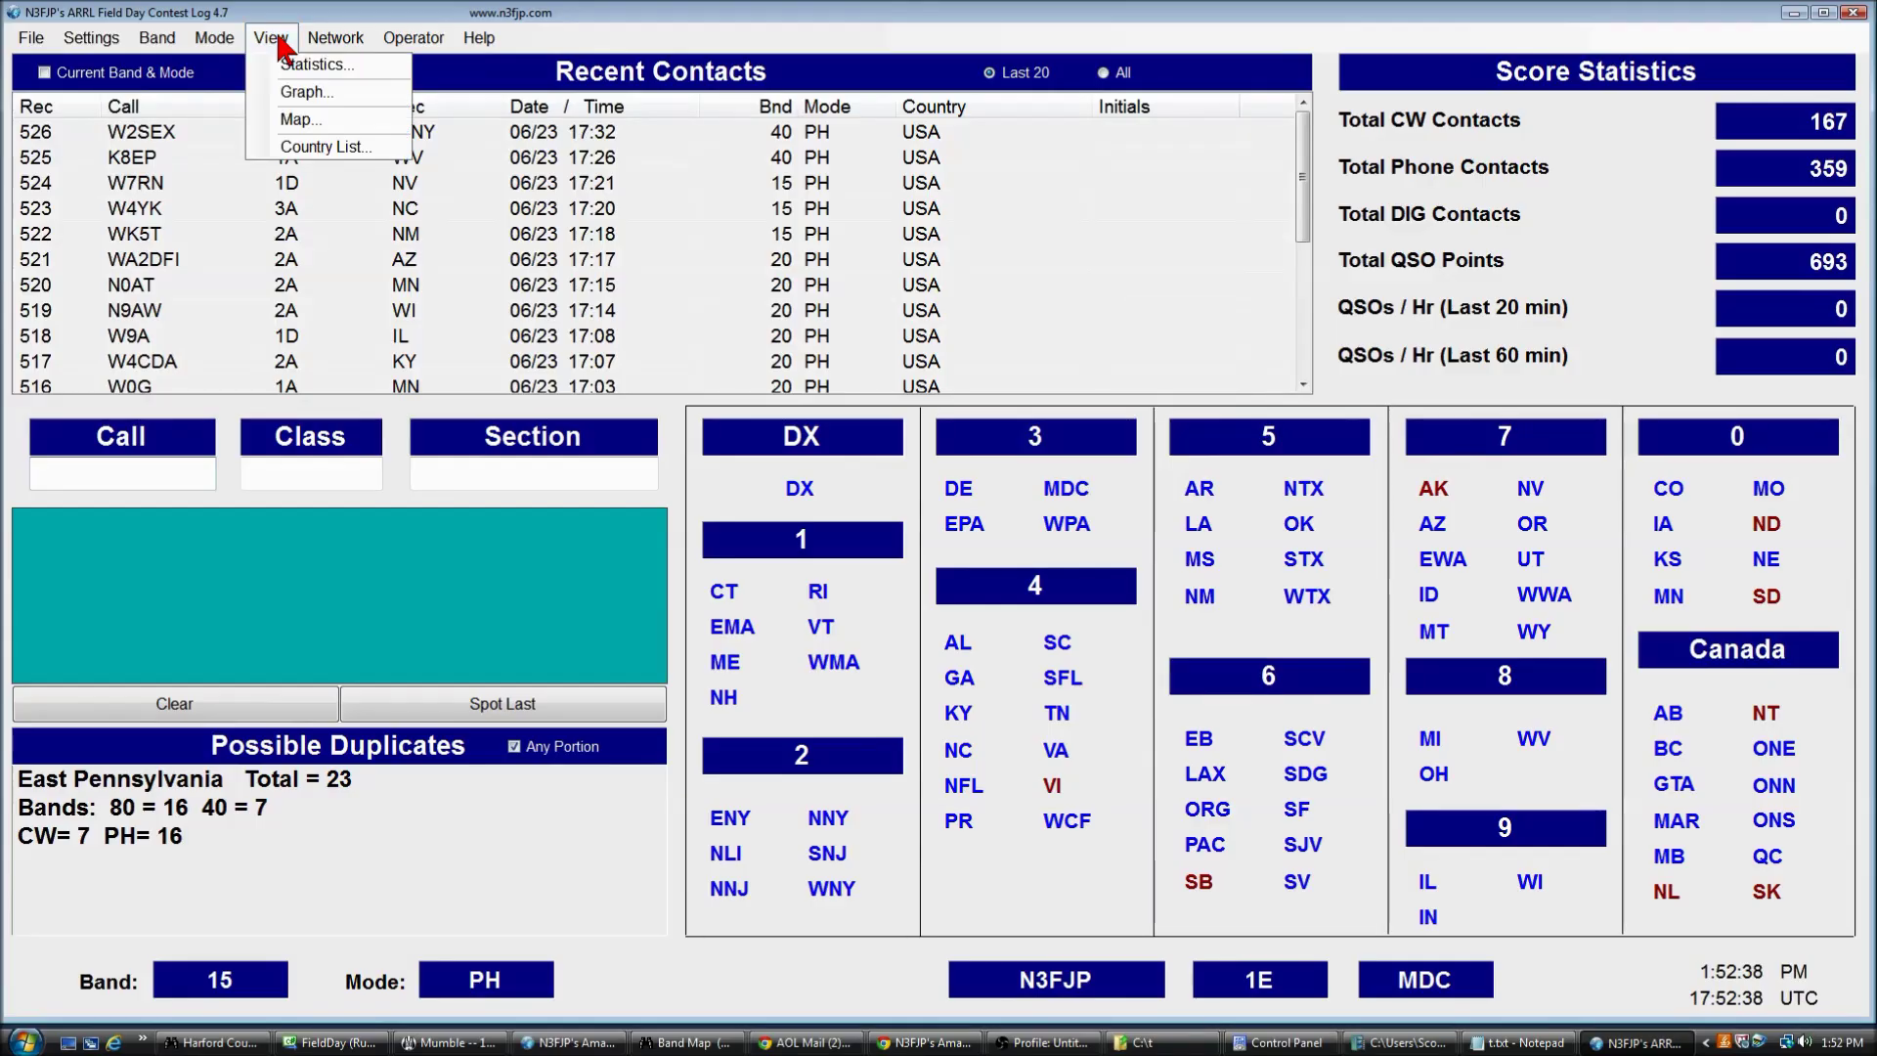
pyautogui.click(306, 93)
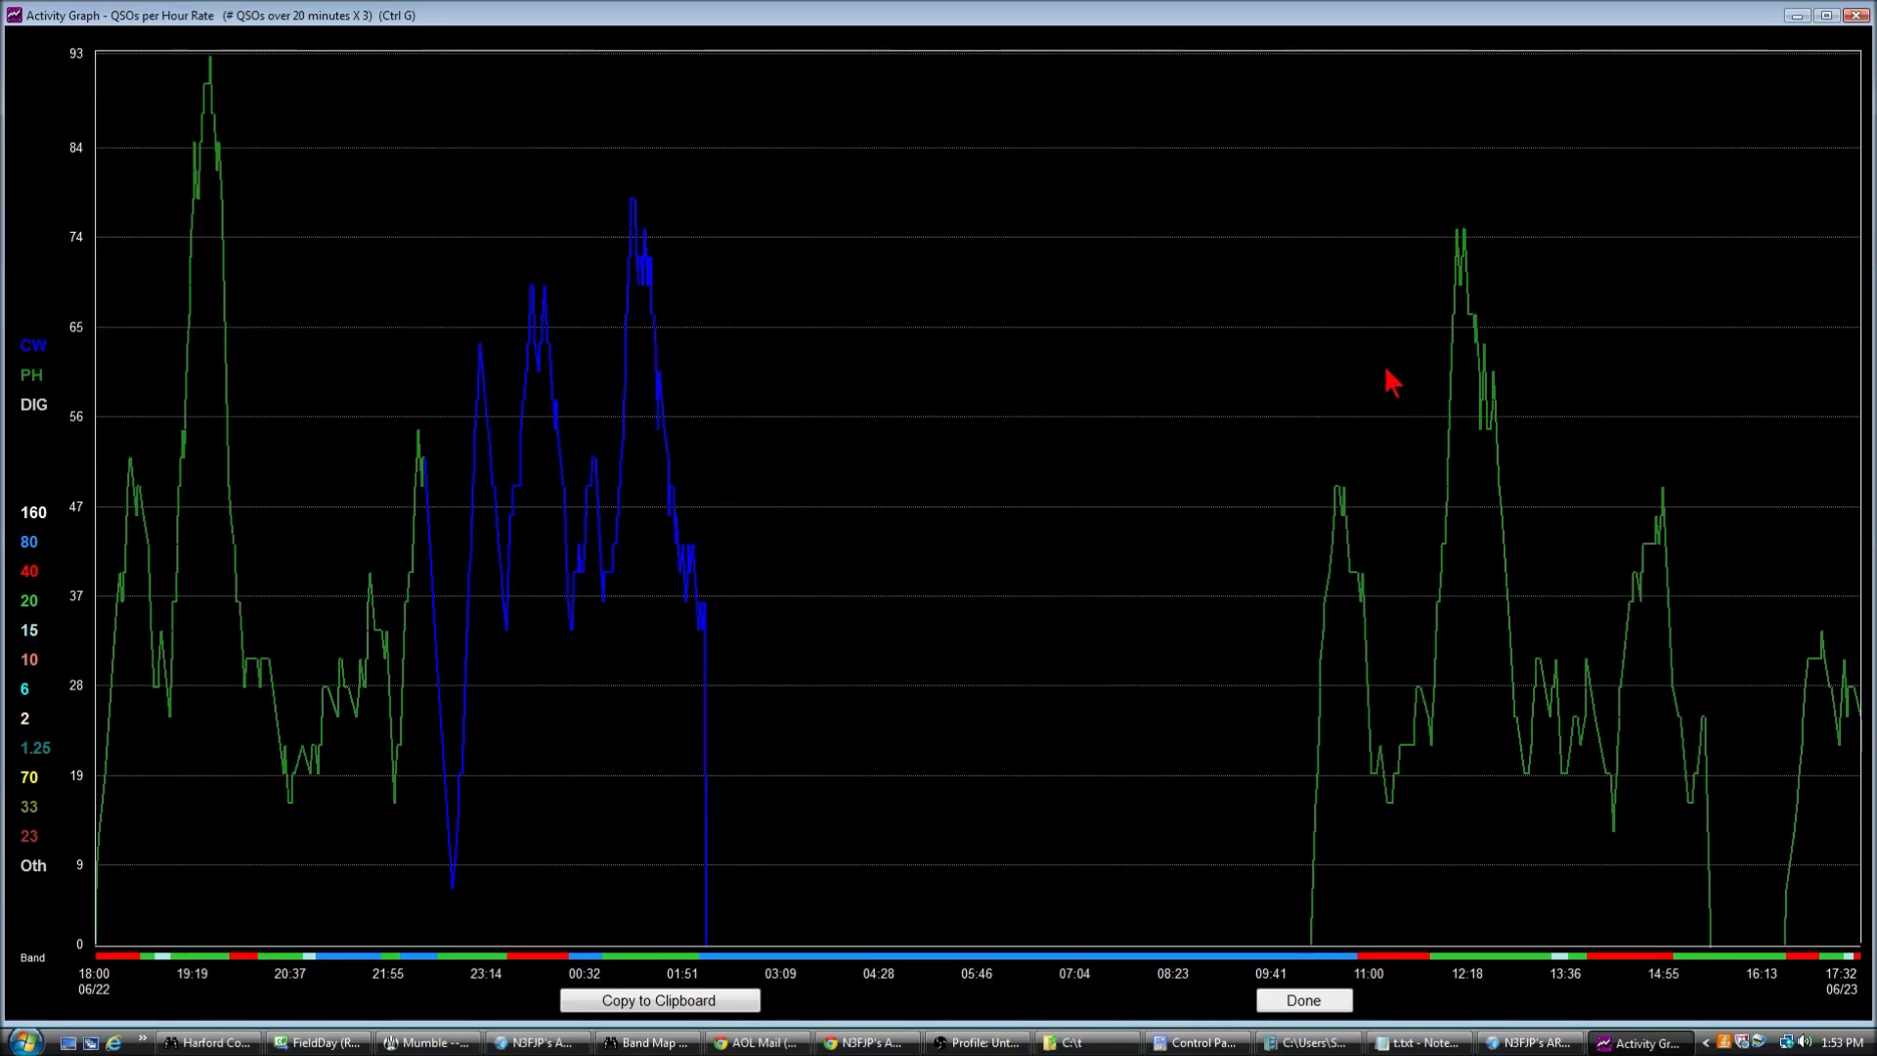
# - Close the QSO-rate activity graph and return to the Field Day log
pyautogui.press('Escape')
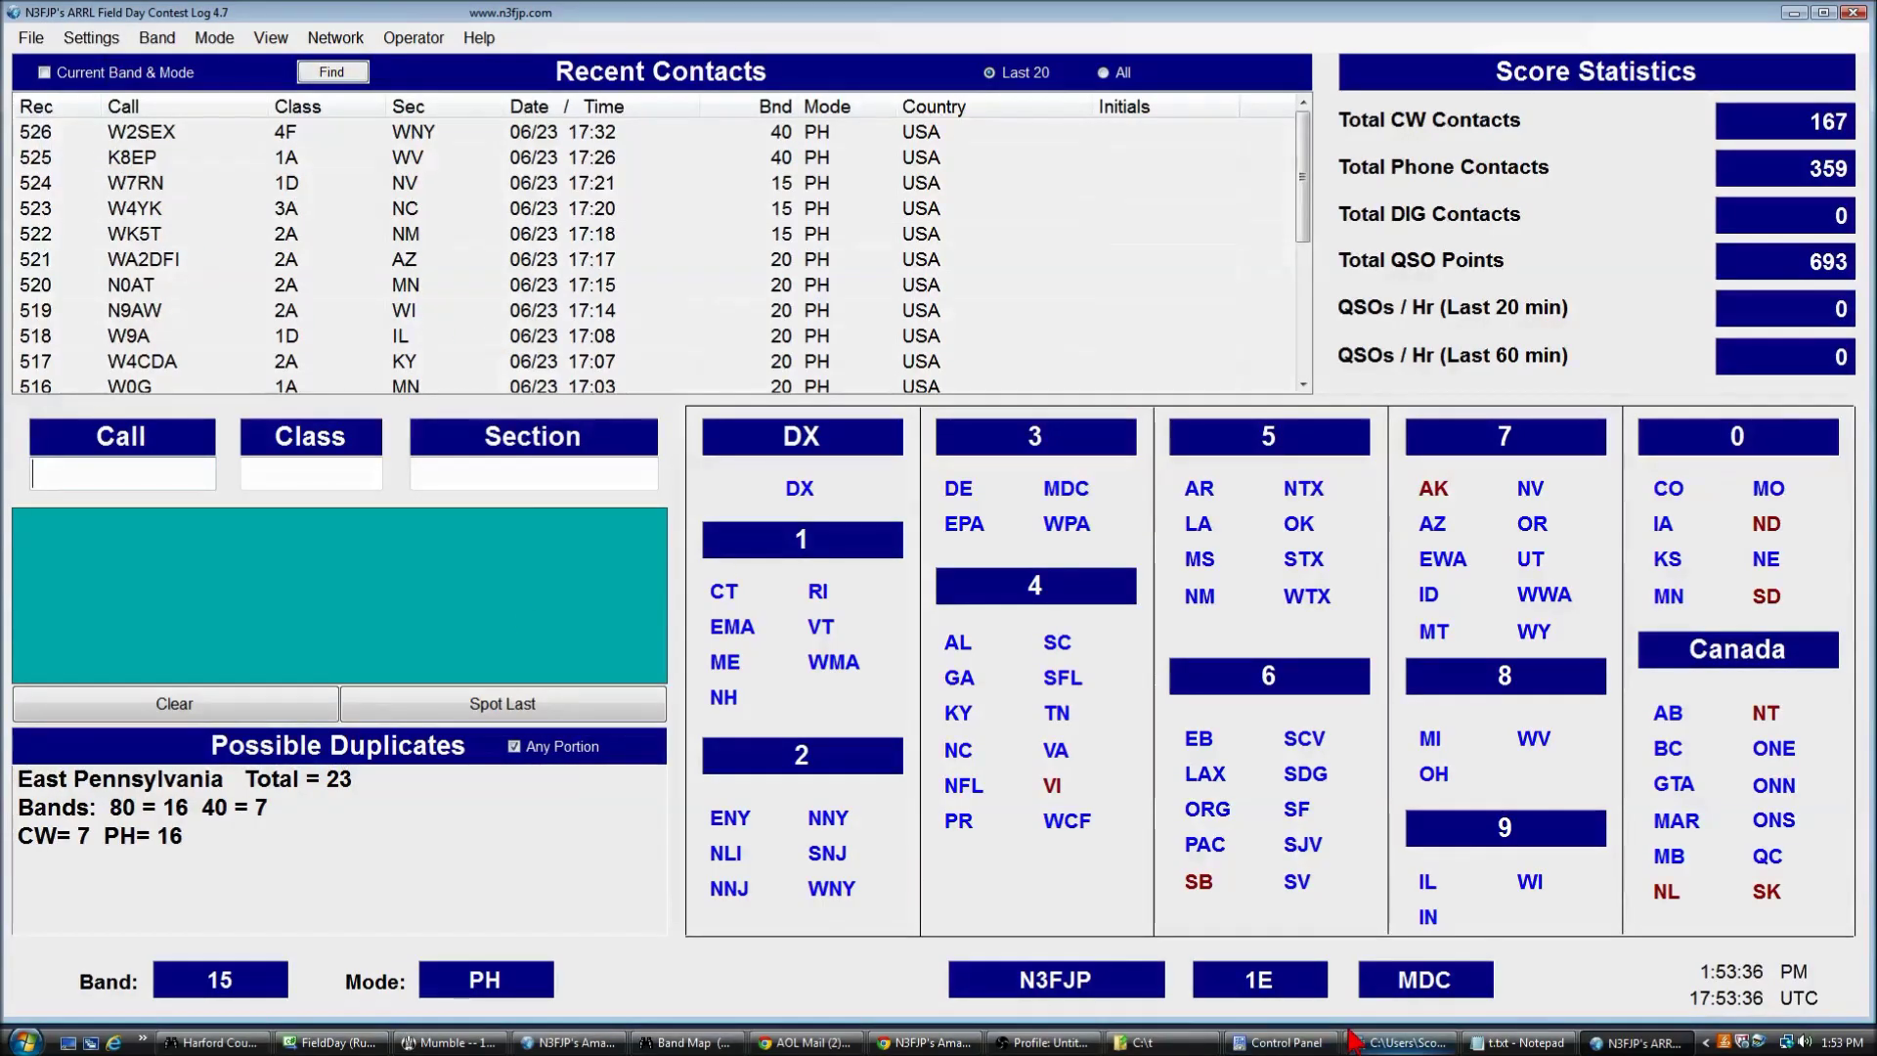
pyautogui.moveTo(1185, 845)
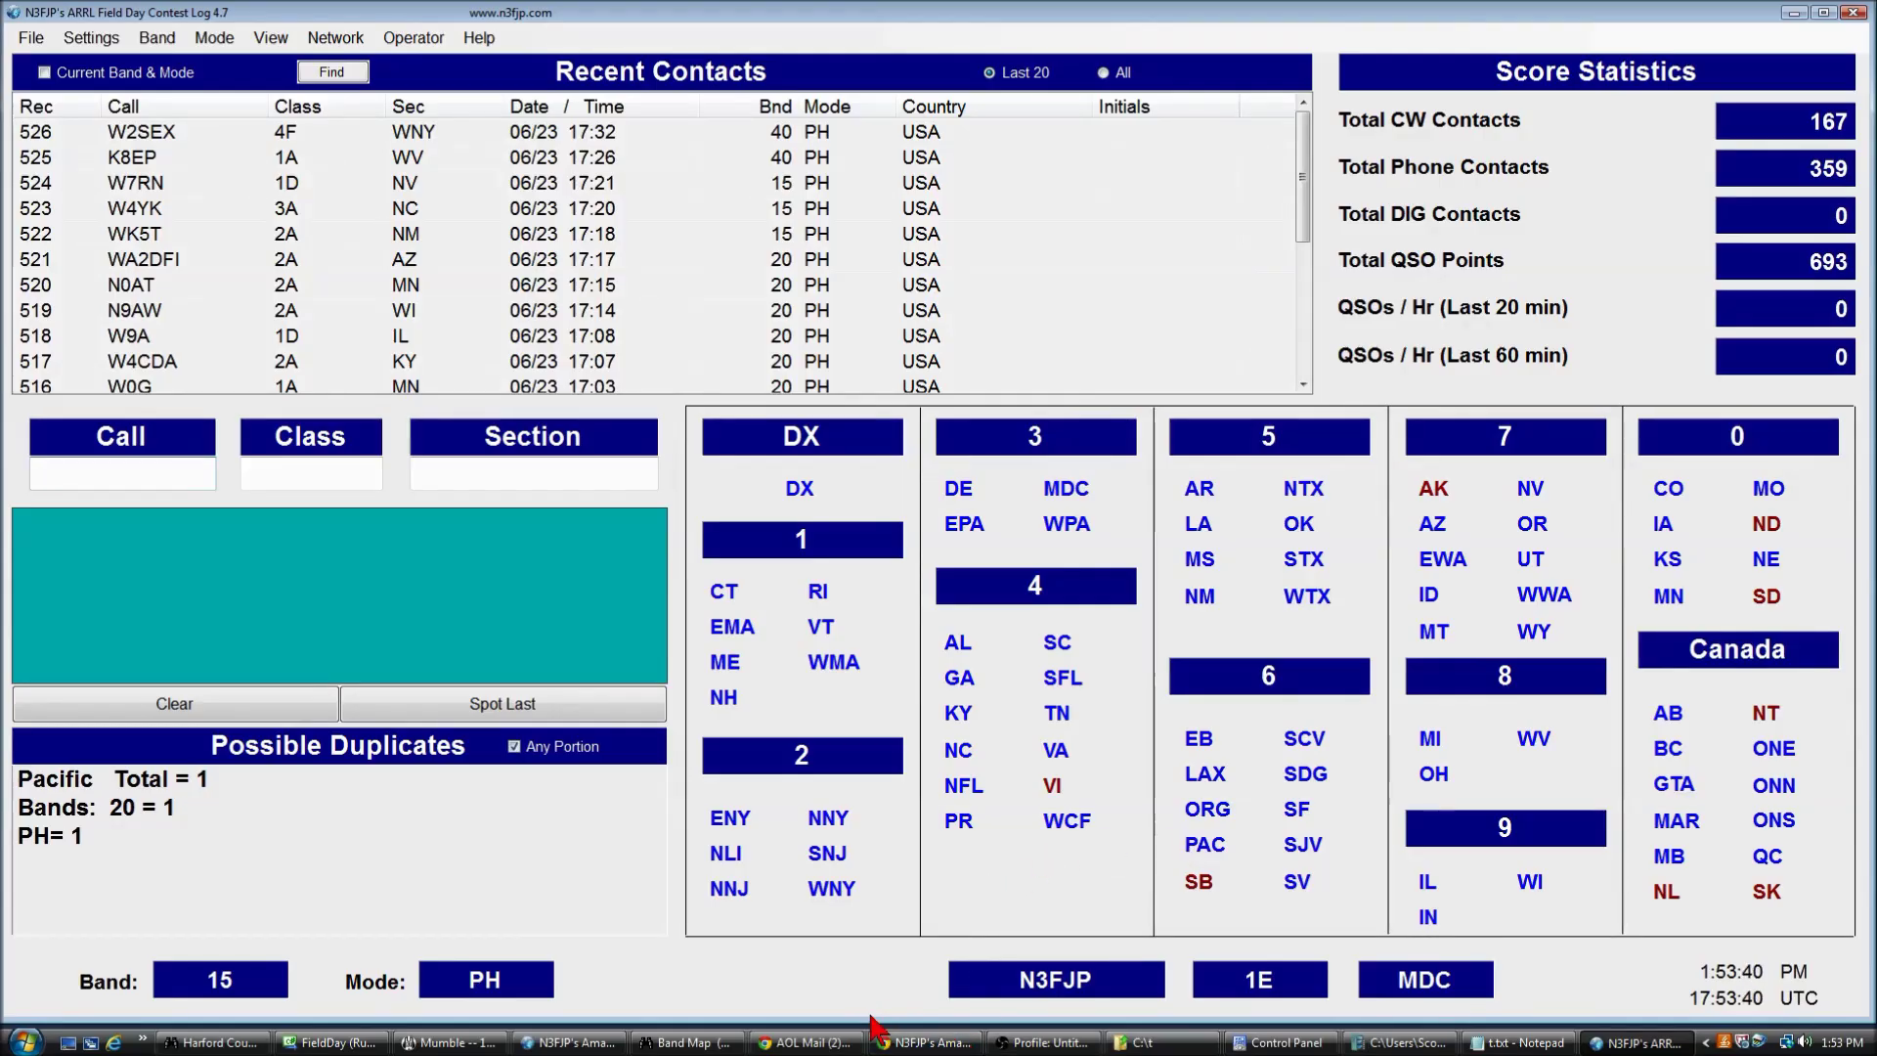
# - Set the band to 20 meters and the mode to CW from the menus
pyautogui.click(154, 39)
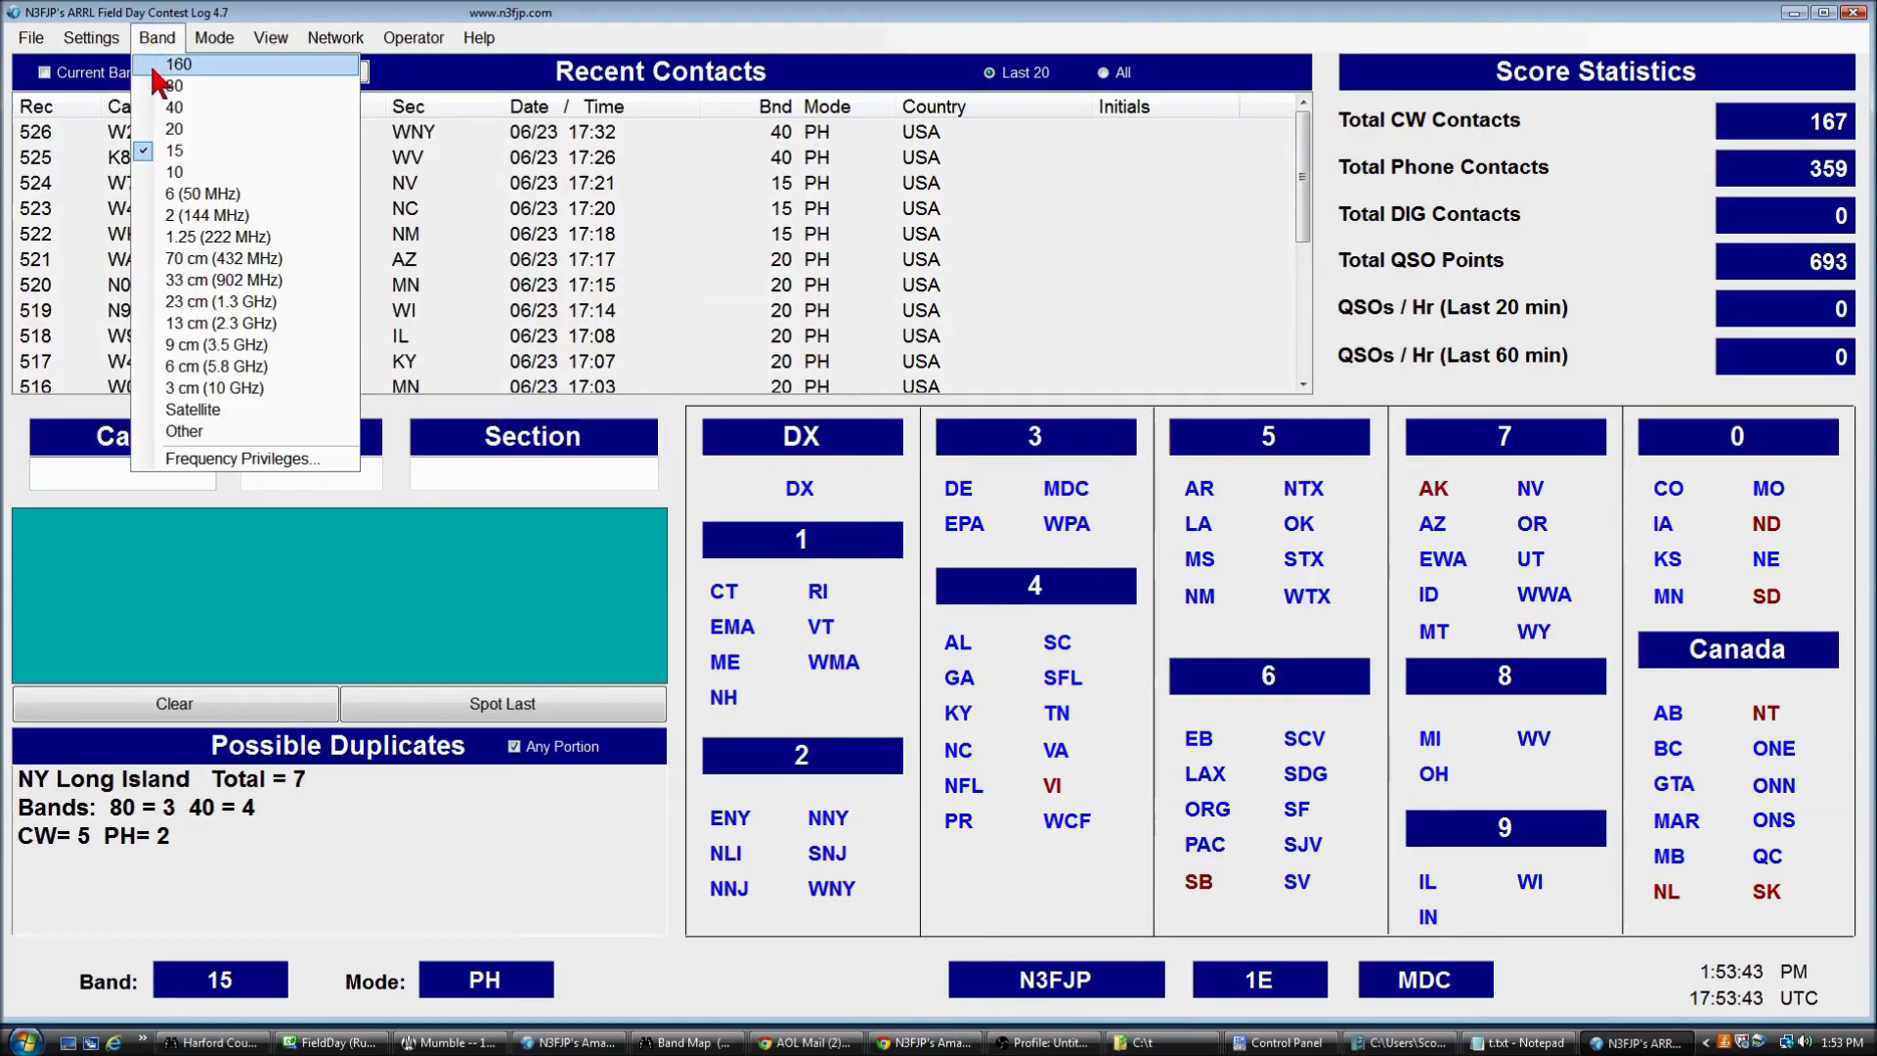
pyautogui.click(163, 128)
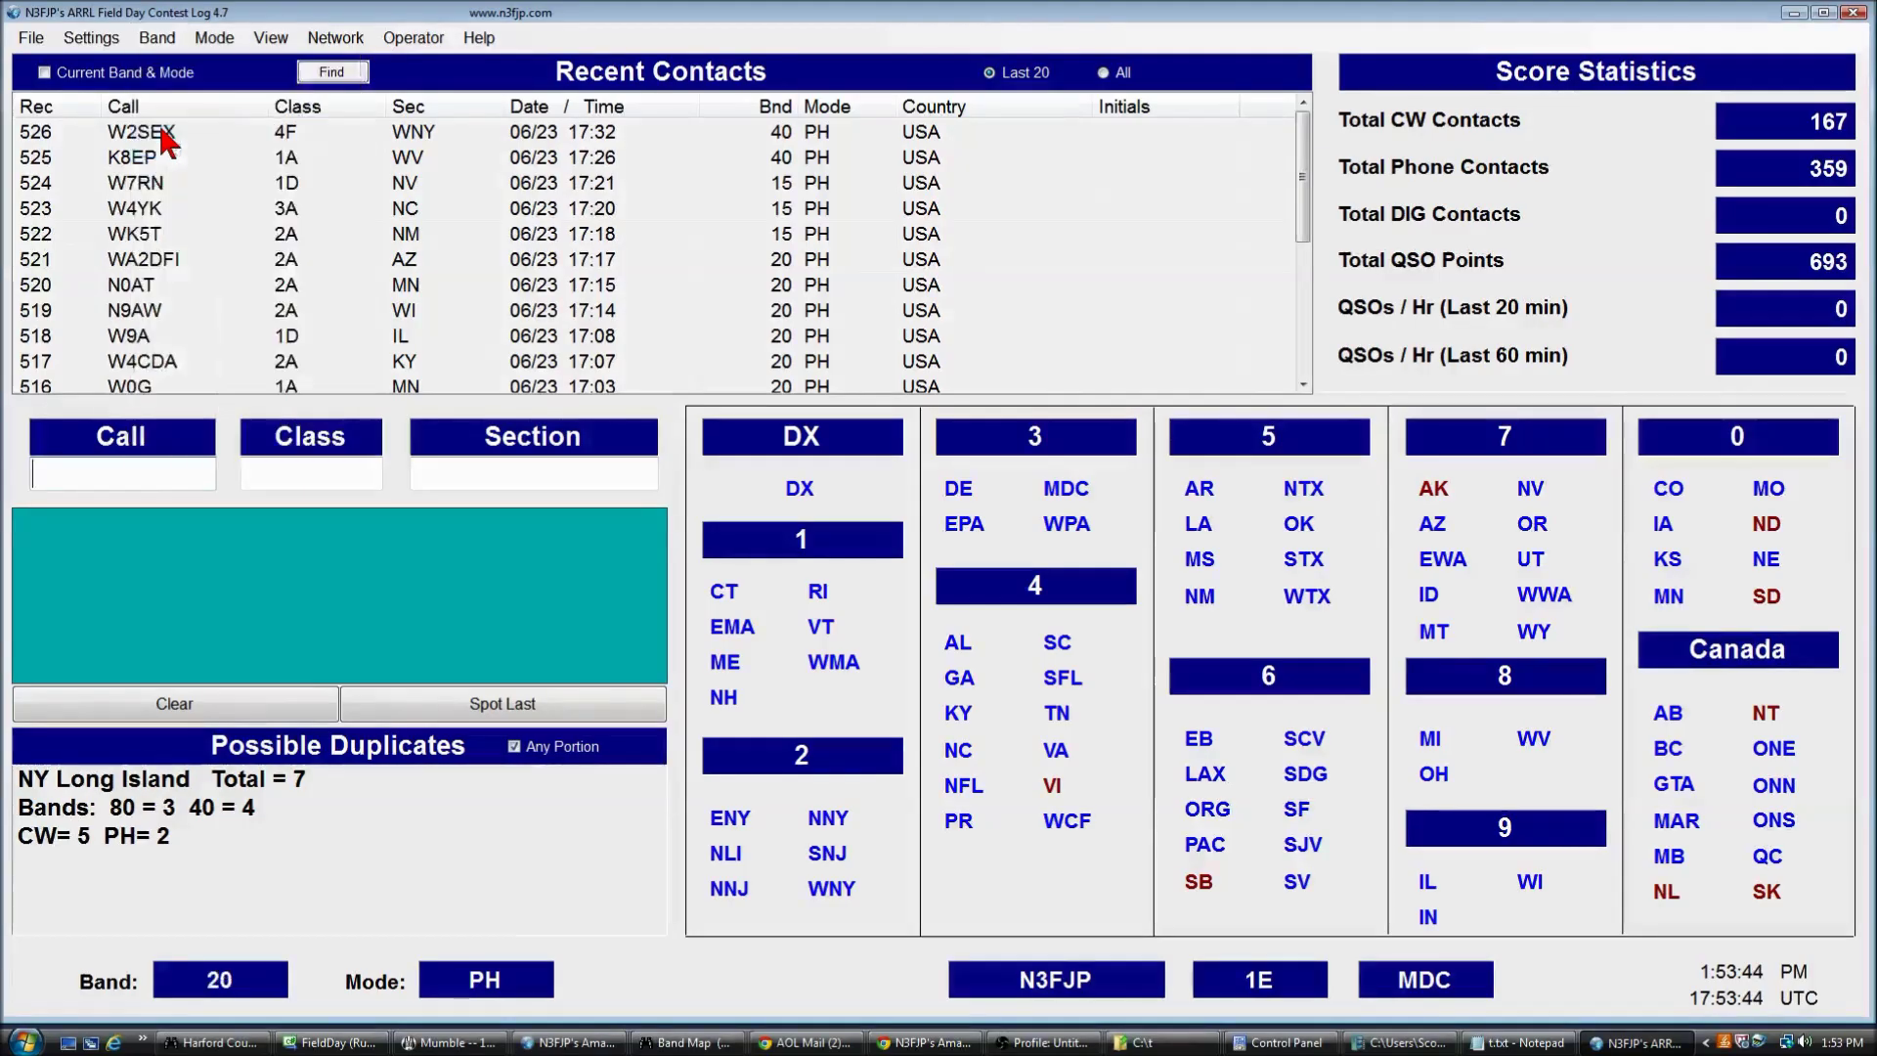
pyautogui.click(214, 37)
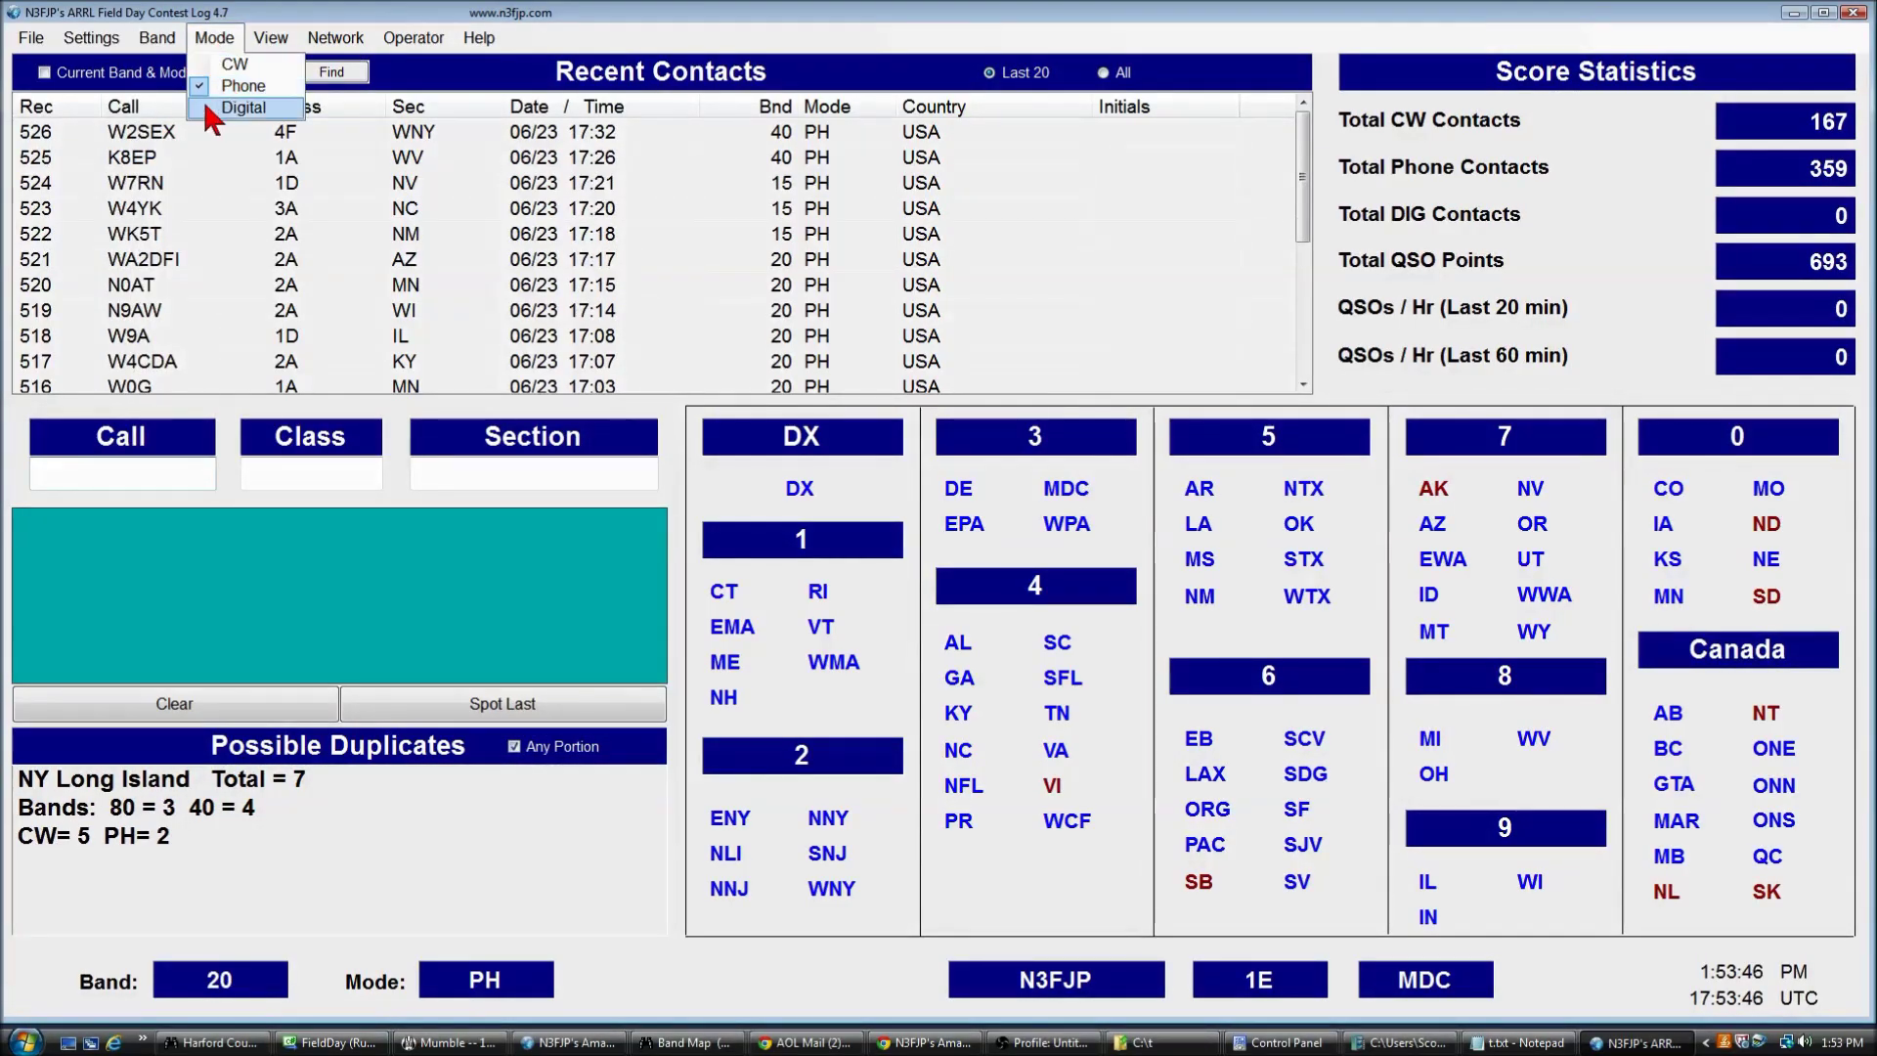
pyautogui.click(235, 65)
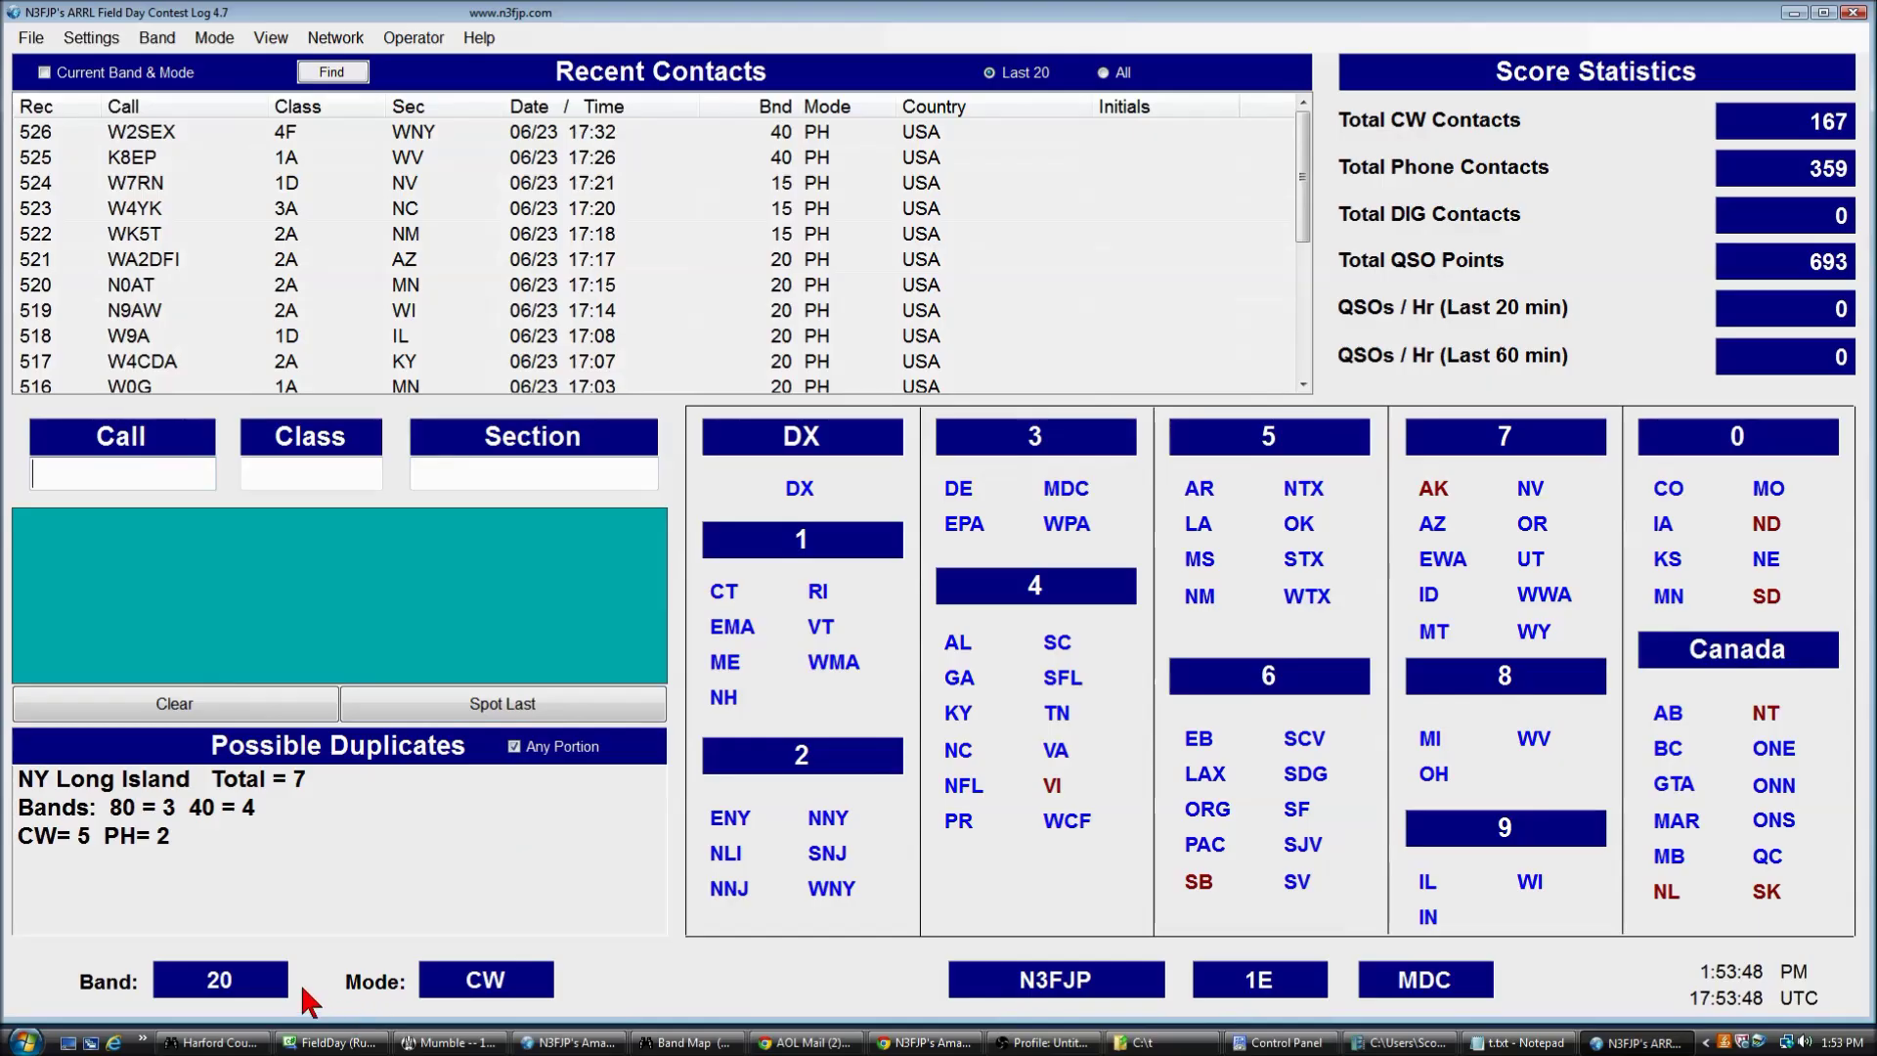
# - Cycle the Band and Mode boxes, ending on 10 meters phone at 28.75174
pyautogui.click(235, 990)
pyautogui.click(234, 990)
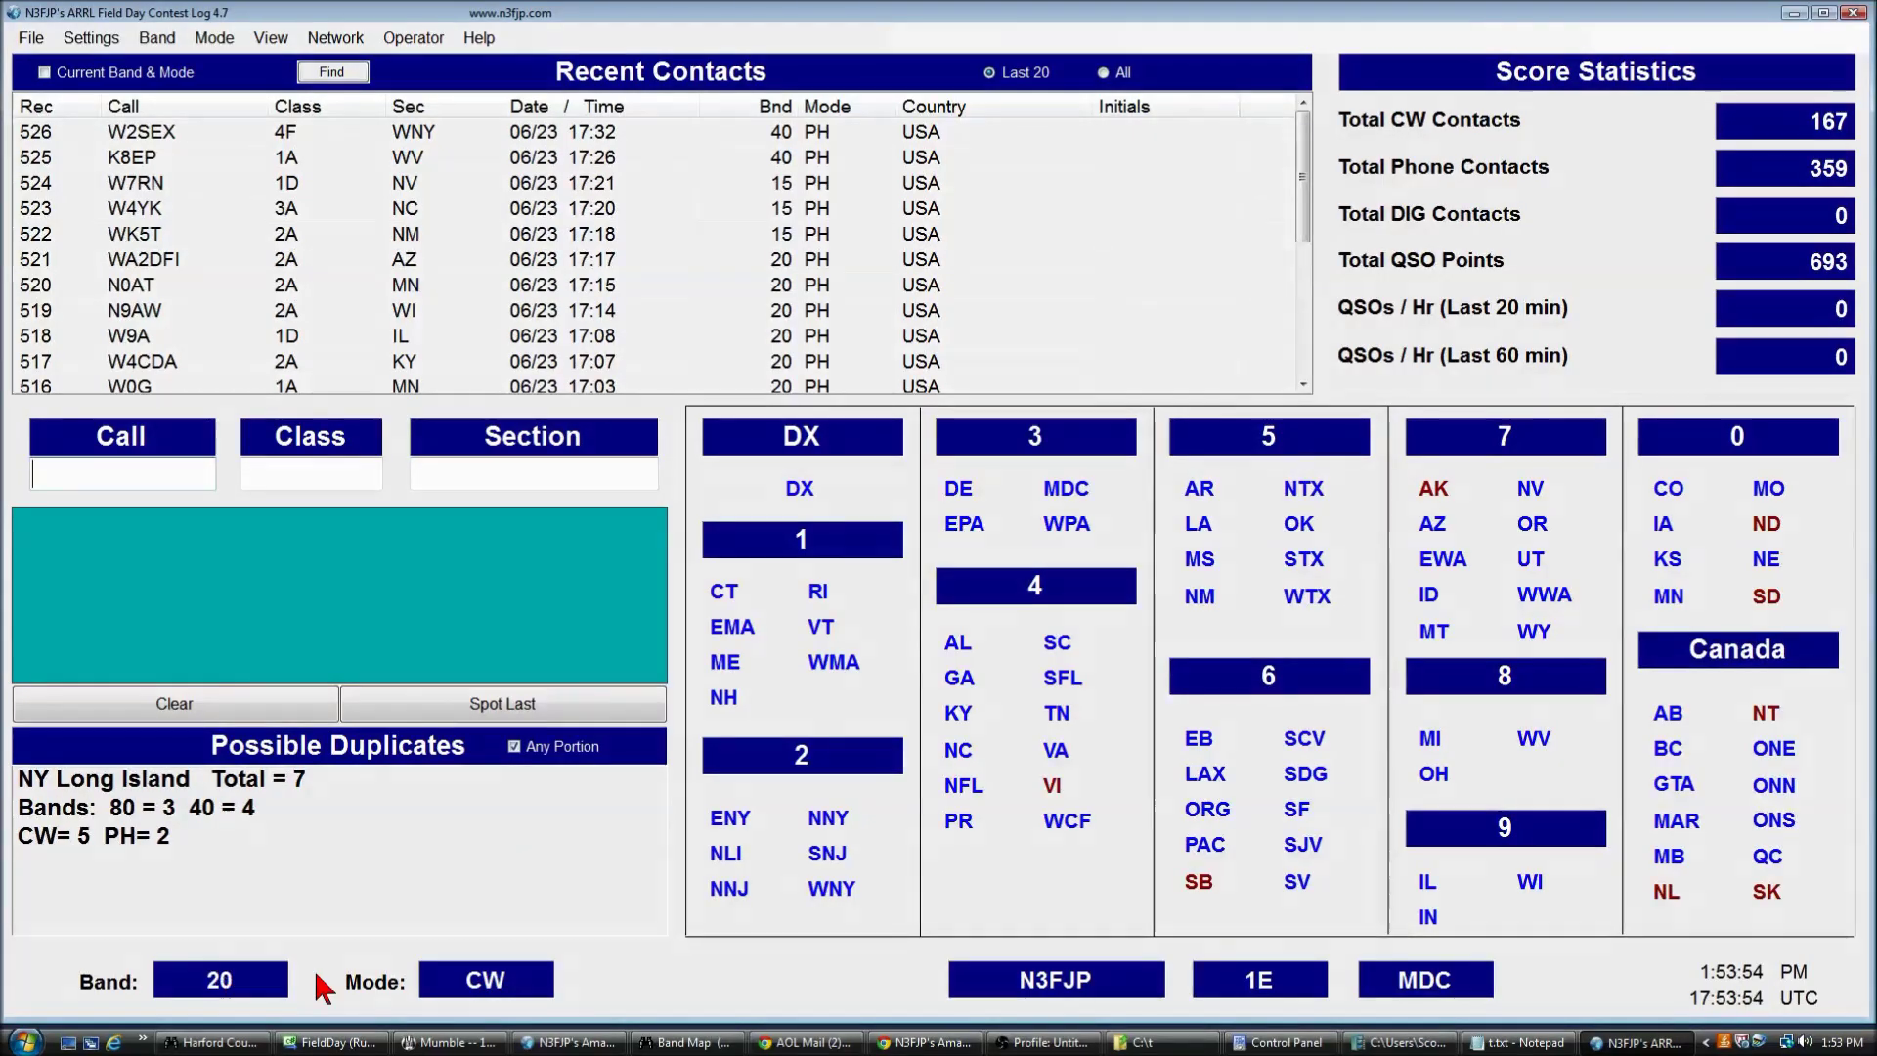
pyautogui.click(512, 995)
pyautogui.click(512, 995)
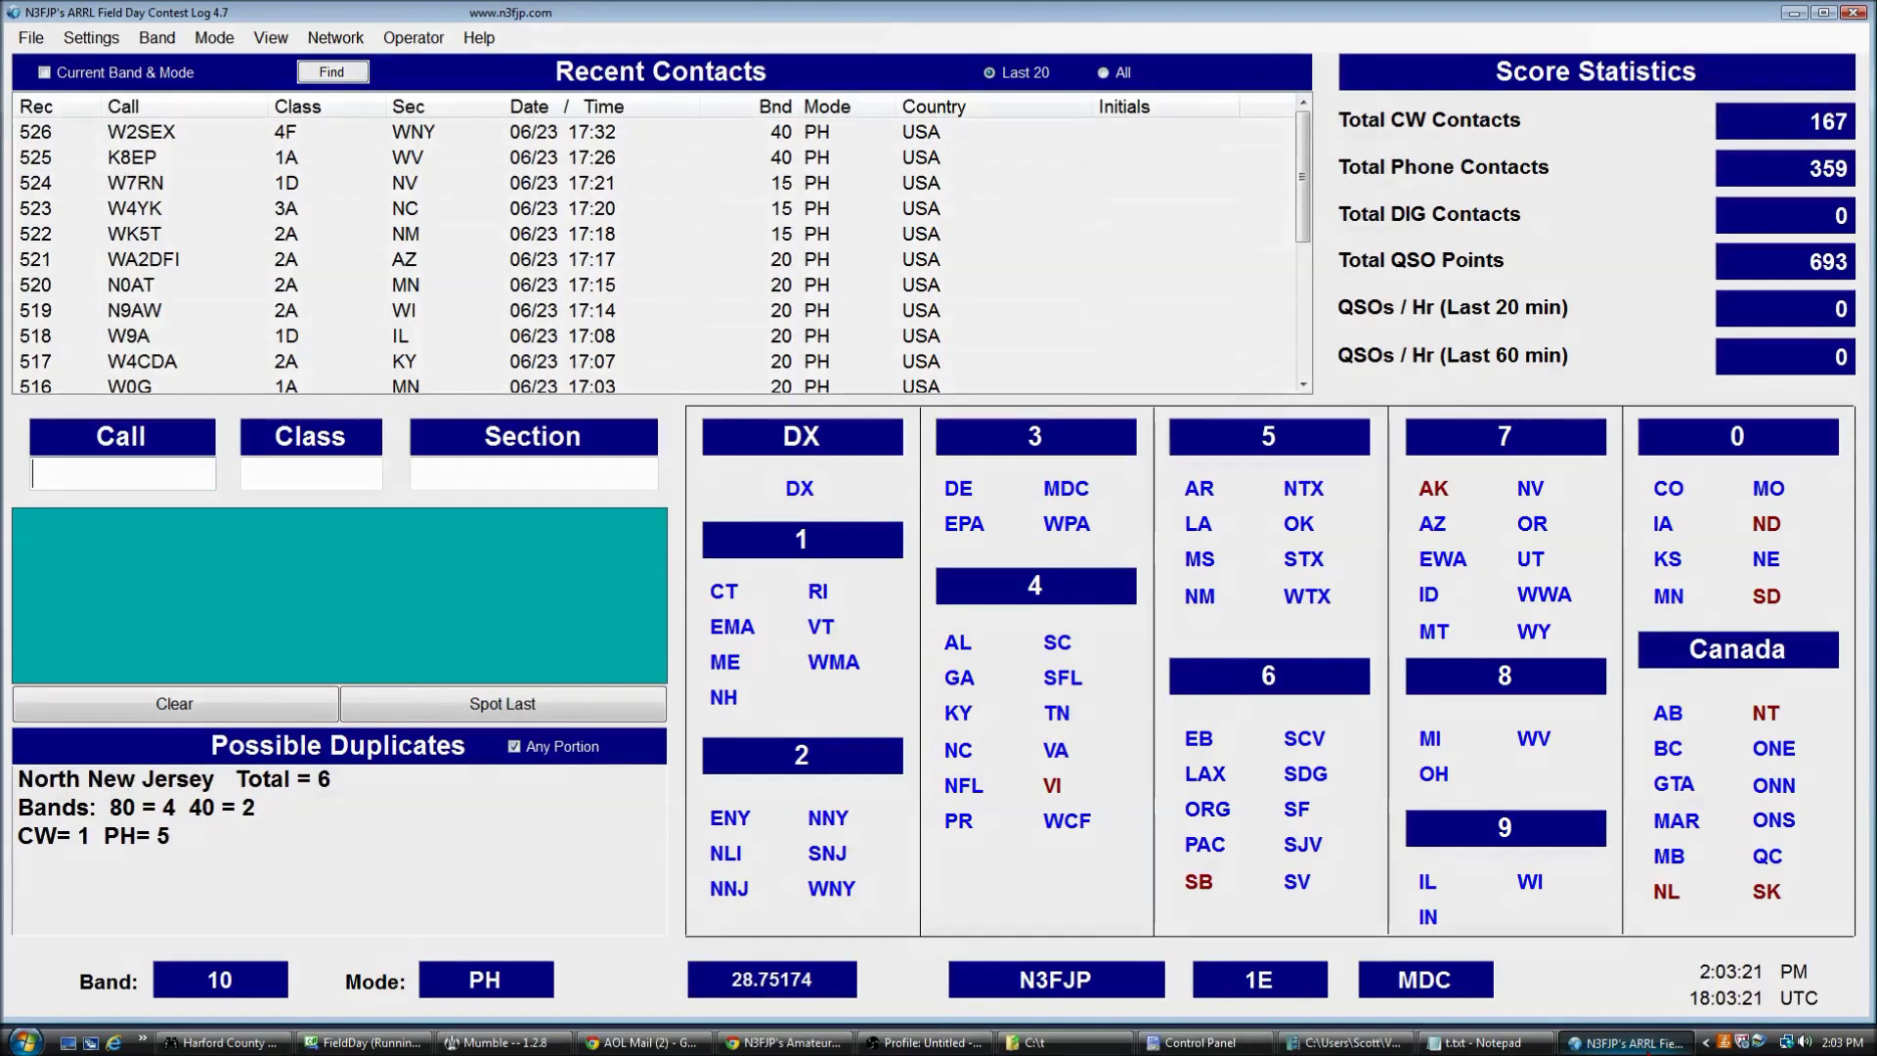